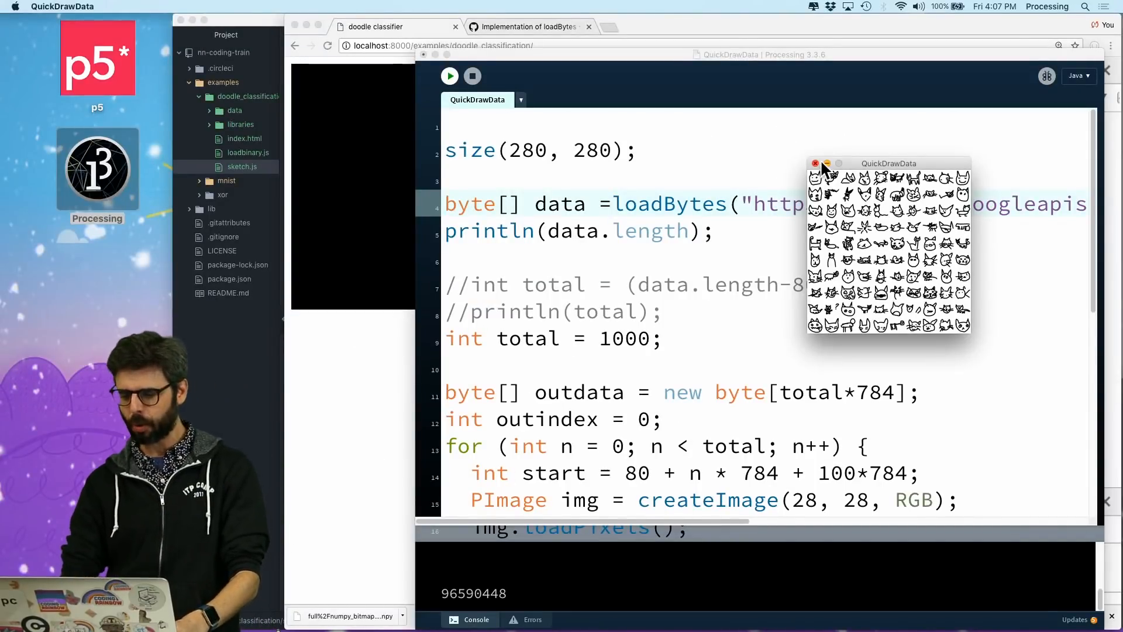
Close the QuickDrawData sketch window, quit Processing and save the sketch's changes
{"action": "left_click", "coordinate": [816, 166]}
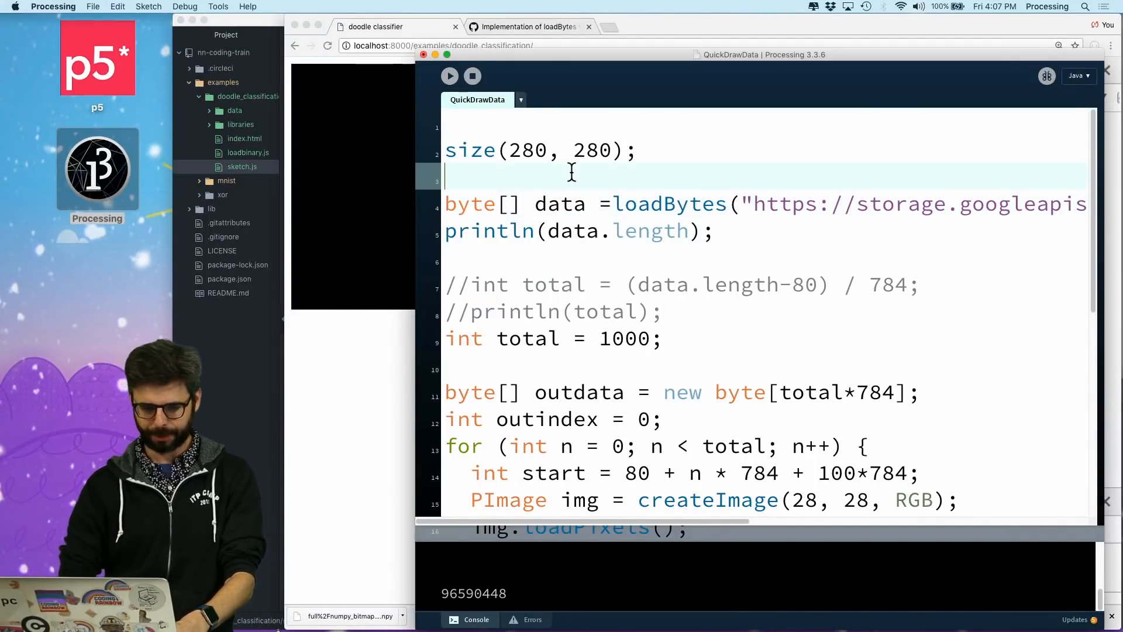
{"action": "key", "text": "super+q"}
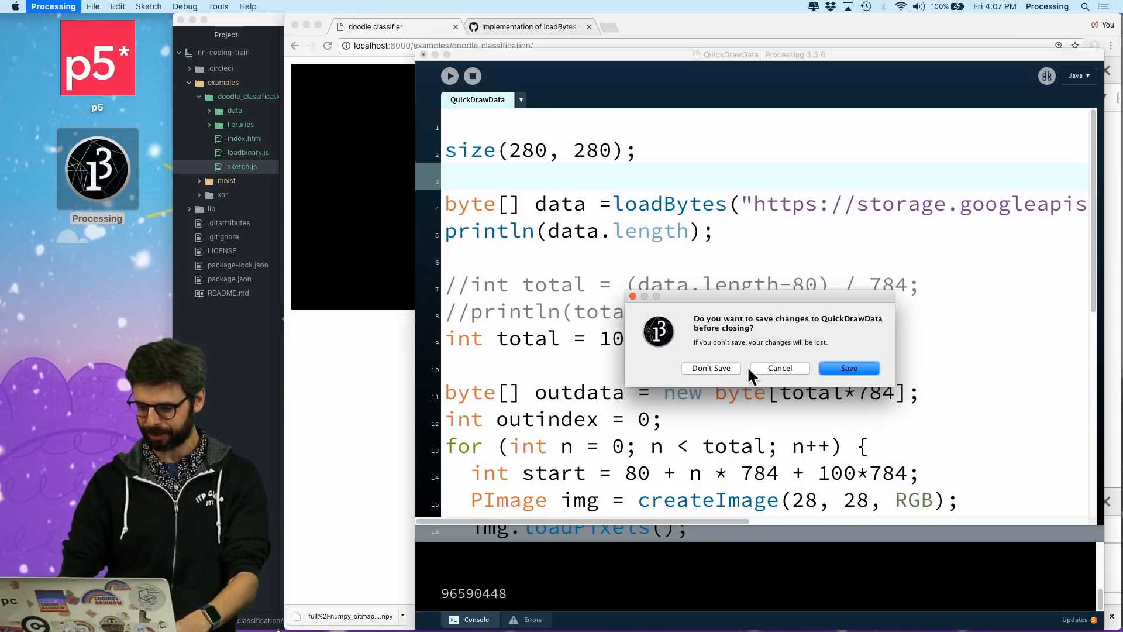
{"action": "left_click", "coordinate": [847, 368]}
Switch to Atom and widen the project tree to show the data folder's cats, rainbows and trains .bin files
{"action": "key", "text": "super+Tab"}
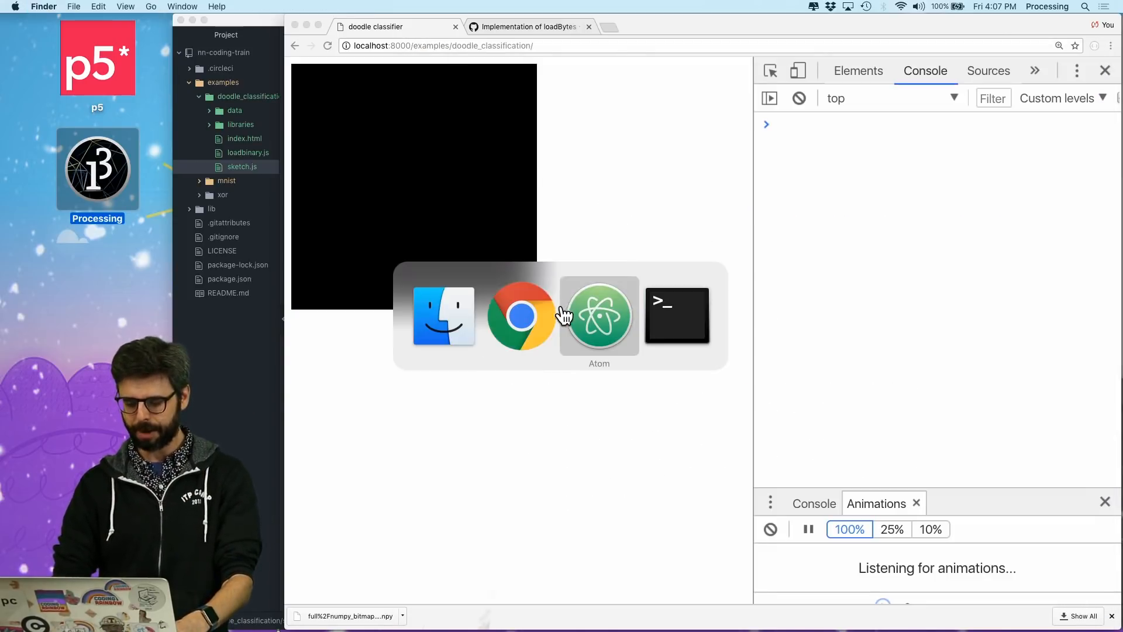
{"action": "key", "text": "super+Tab"}
{"action": "key", "text": "Tab"}
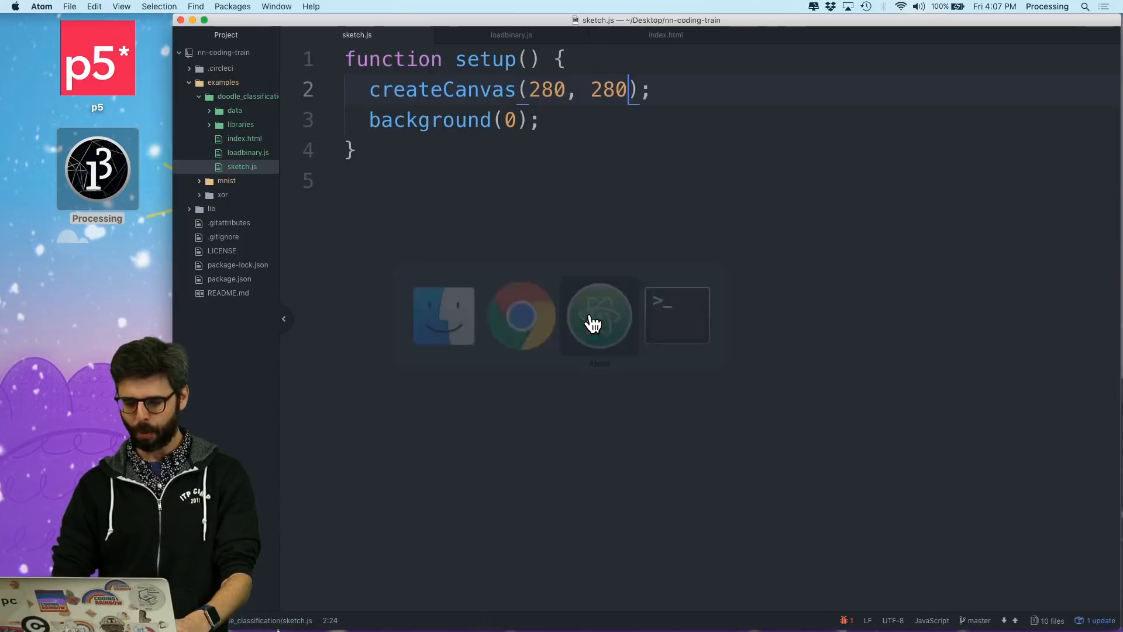
{"action": "key", "text": "super+Tab"}
{"action": "left_click", "coordinate": [501, 337]}
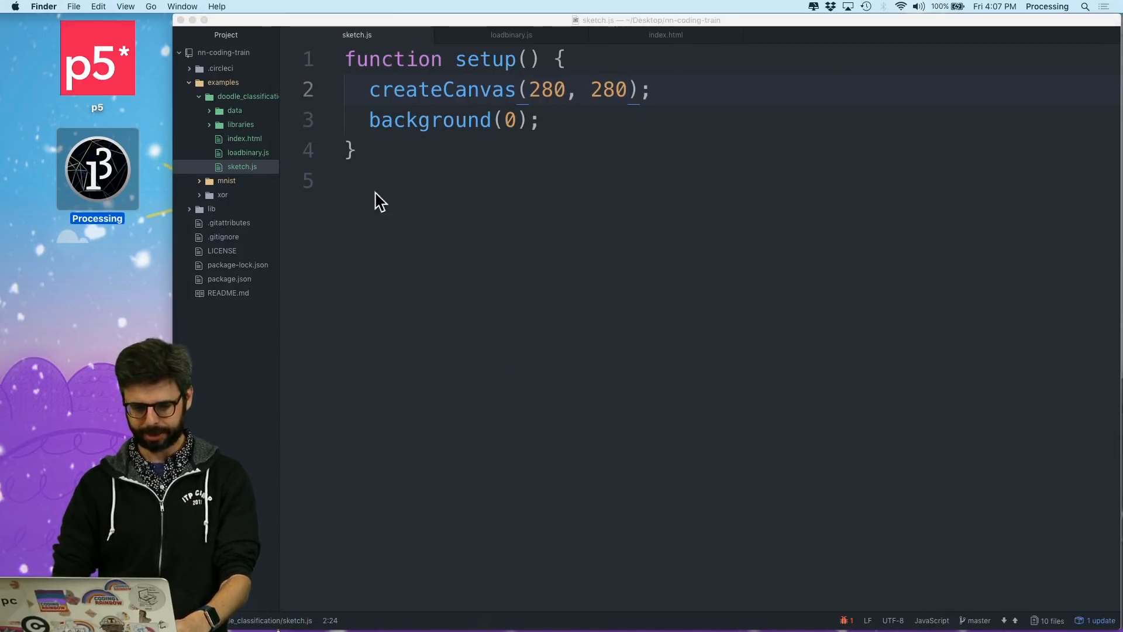
{"action": "key", "text": "super+Tab"}
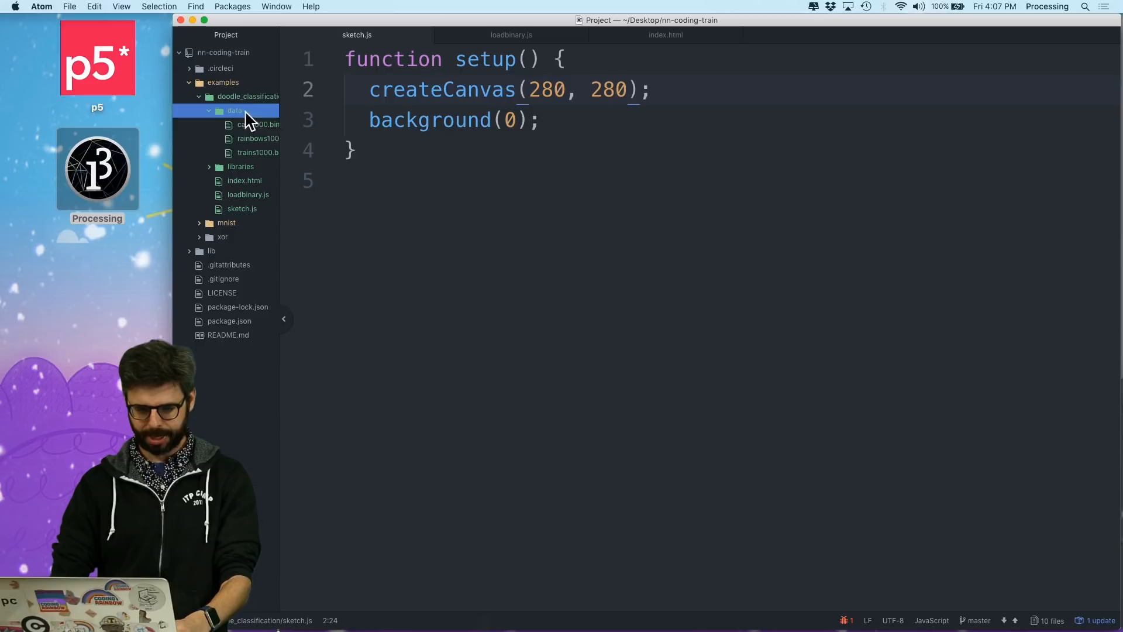
{"action": "left_click_drag", "start_coordinate": [279, 120], "coordinate": [399, 143]}
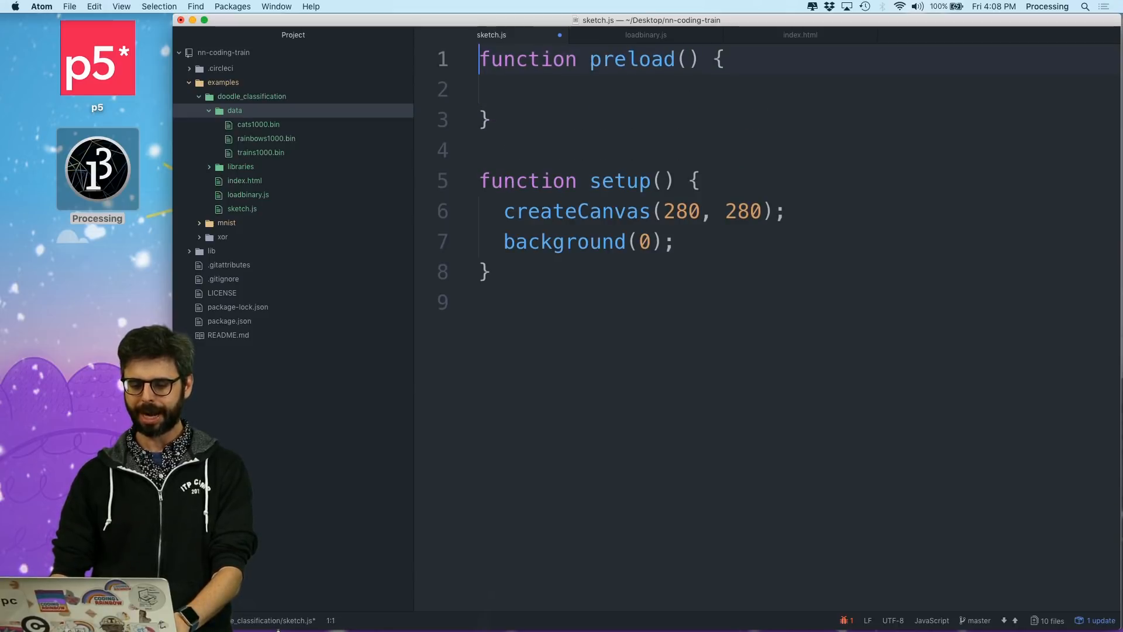
Add an empty preload function above setup with let declarations for cats, trains and rainbows
{"action": "key", "text": "Return"}
{"action": "key", "text": "Return"}
{"action": "key", "text": "Up"}
{"action": "key", "text": "Up"}
{"action": "type", "text": "let cats;"}
{"action": "key", "text": "Return"}
{"action": "type", "text": "let trains;"}
{"action": "key", "text": "Return"}
{"action": "type", "text": "let rainbows;"}
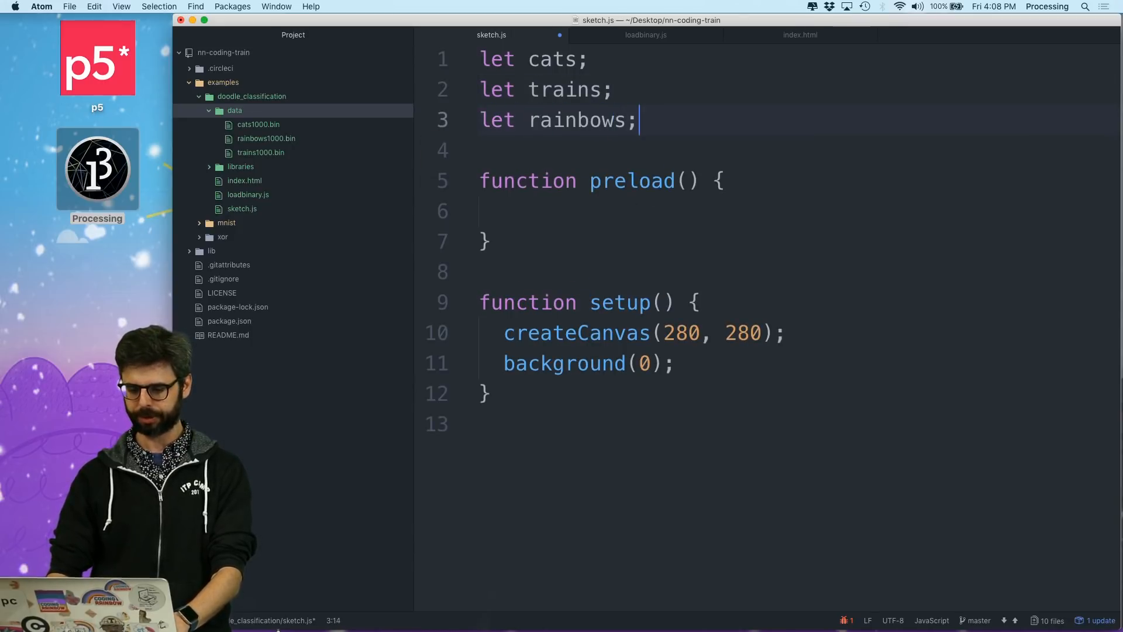
{"action": "key", "text": "Down"}
{"action": "type", "text": "cats = loa"}
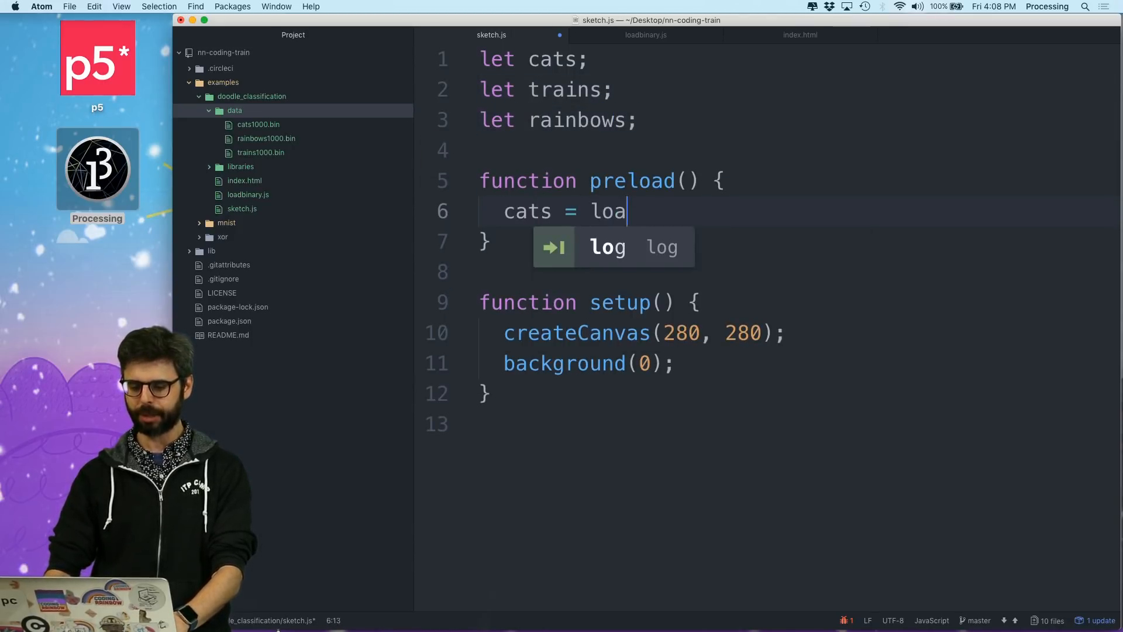
{"action": "type", "text": "dBytes"}
{"action": "type", "text": "ats."}
{"action": "type", "text": ".bin');"}
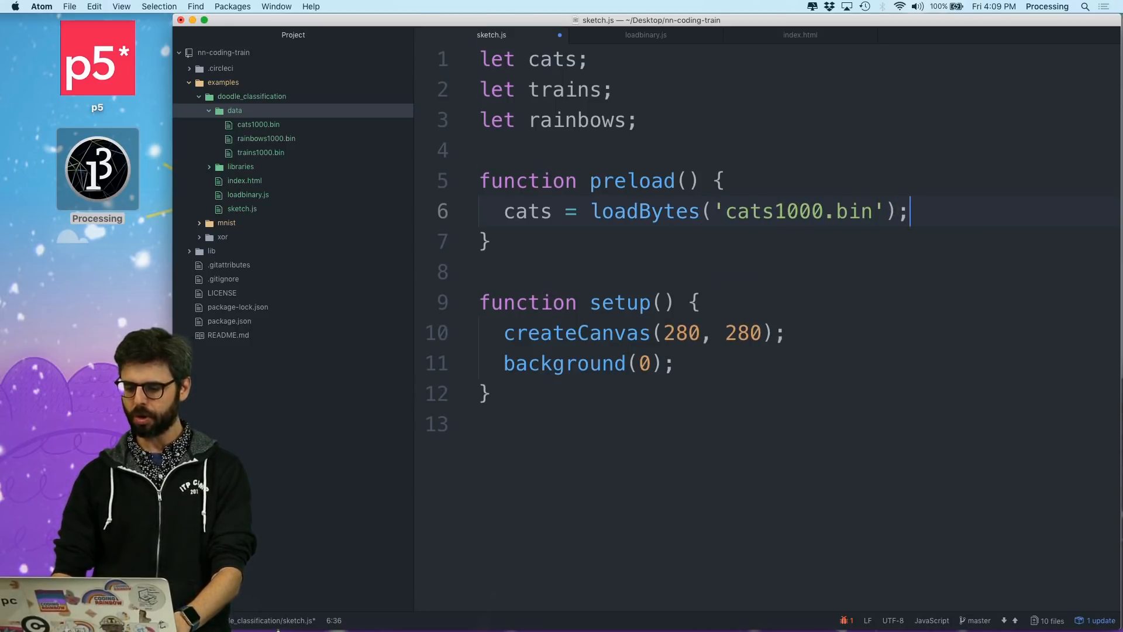
Load cats1000.bin with loadBytes, duplicate the line twice and rename for trains and rainbows
{"action": "key", "text": "super+c"}
{"action": "key", "text": "super+v"}
{"action": "key", "text": "super+v"}
{"action": "key", "text": "super+v"}
{"action": "double_click", "coordinate": [524, 237]}
{"action": "type", "text": "trains"}
{"action": "double_click", "coordinate": [533, 268]}
{"action": "type", "text": "rainbows"}
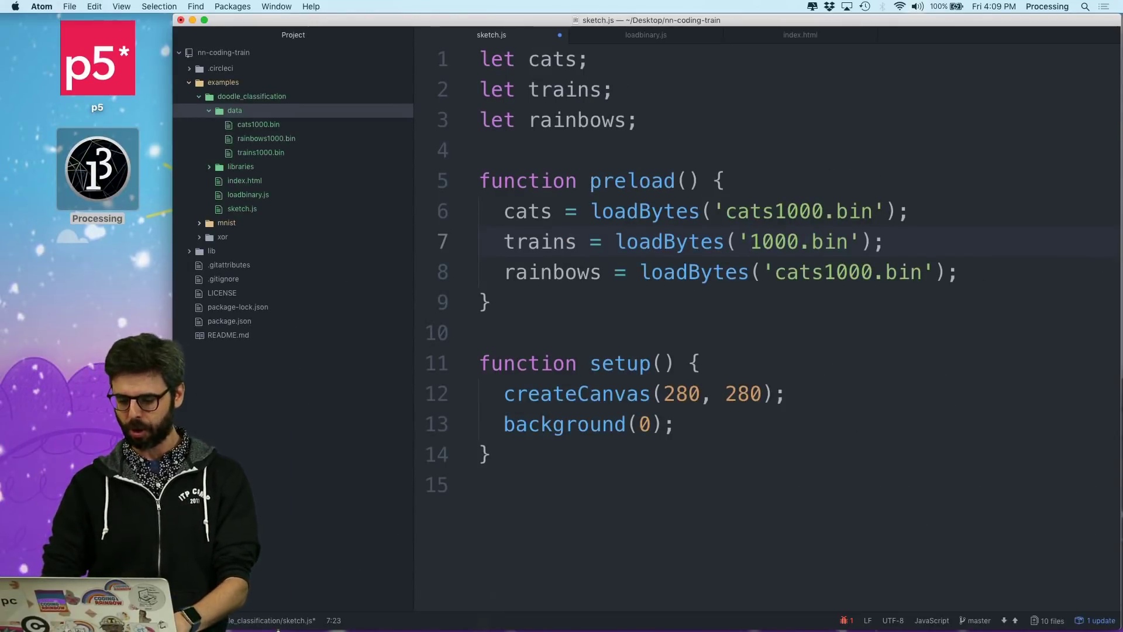
{"action": "type", "text": "trains = loadBytes('tr"}
{"action": "type", "text": "ain"}
Show Finder's data folder as a detailed list, widening the window and narrowing the Name column
{"action": "key", "text": "super+Tab"}
{"action": "key", "text": "super+Tab"}
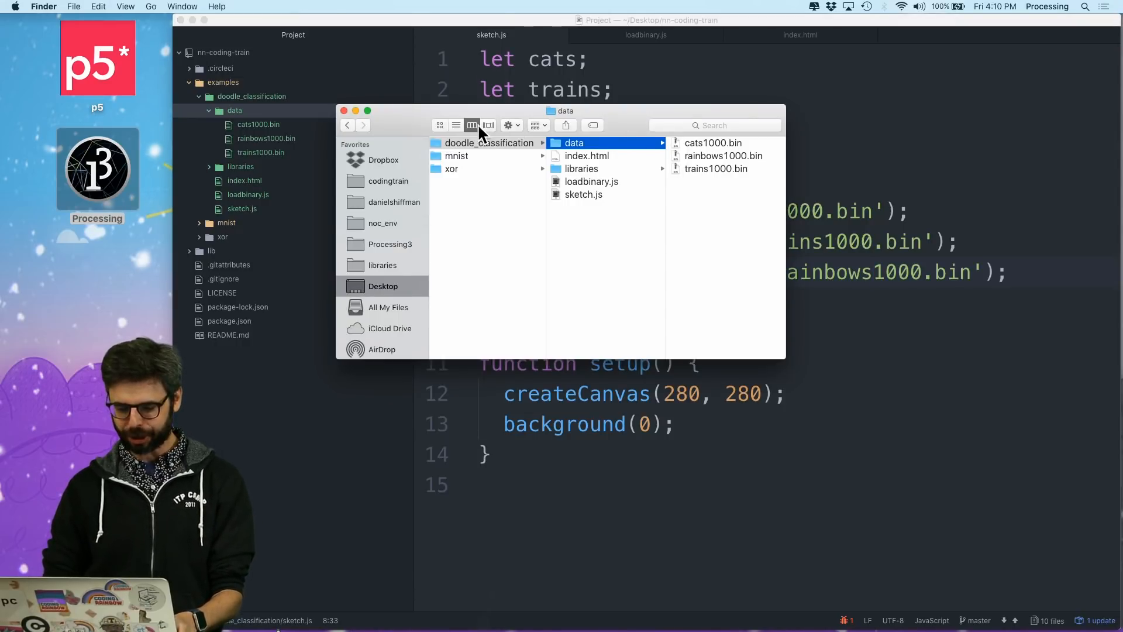
{"action": "left_click", "coordinate": [456, 125]}
{"action": "left_click_drag", "start_coordinate": [788, 283], "coordinate": [938, 283]}
{"action": "left_click_drag", "start_coordinate": [690, 147], "coordinate": [634, 148]}
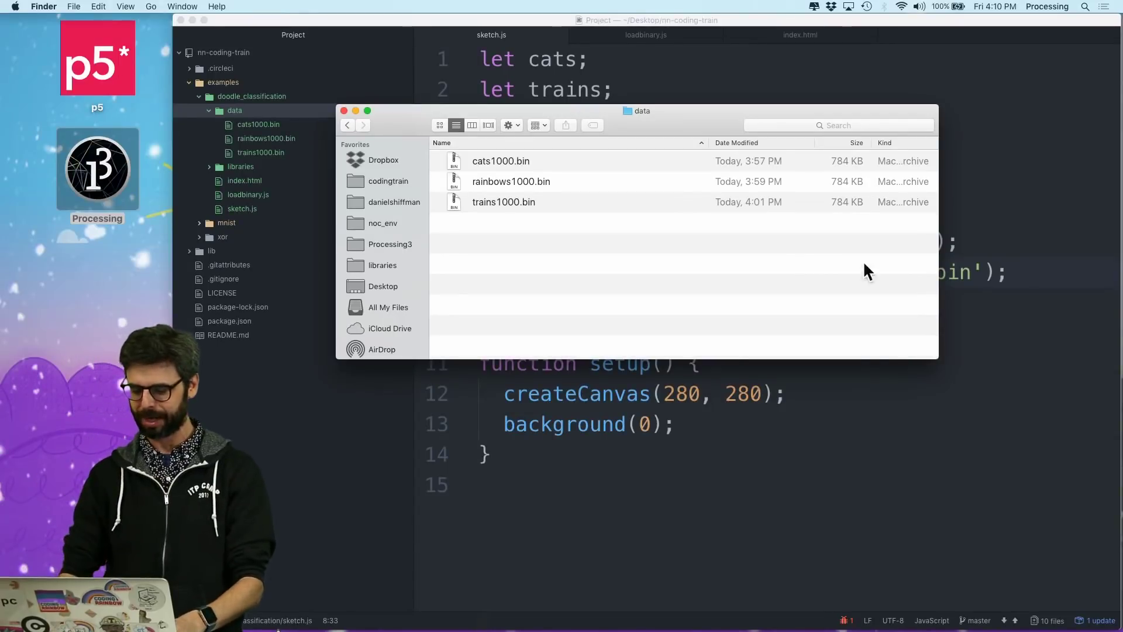
Reload the sketch in Chrome and widen DevTools to see the 404 errors for the .bin files
{"action": "left_click", "coordinate": [882, 448]}
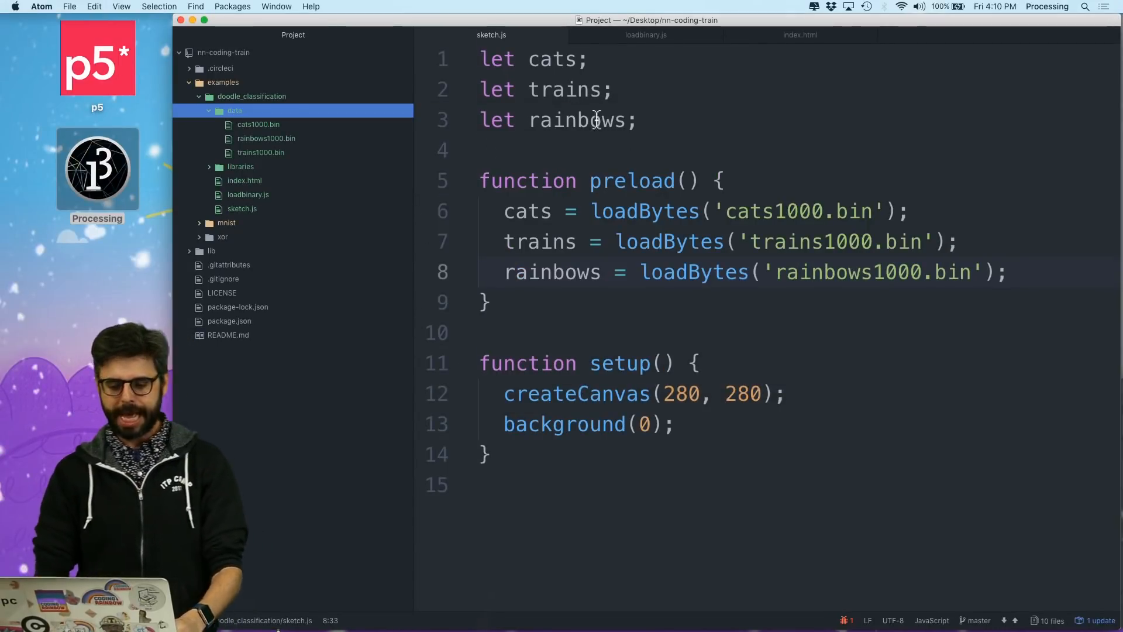
{"action": "key", "text": "super+Tab"}
{"action": "key", "text": "Tab"}
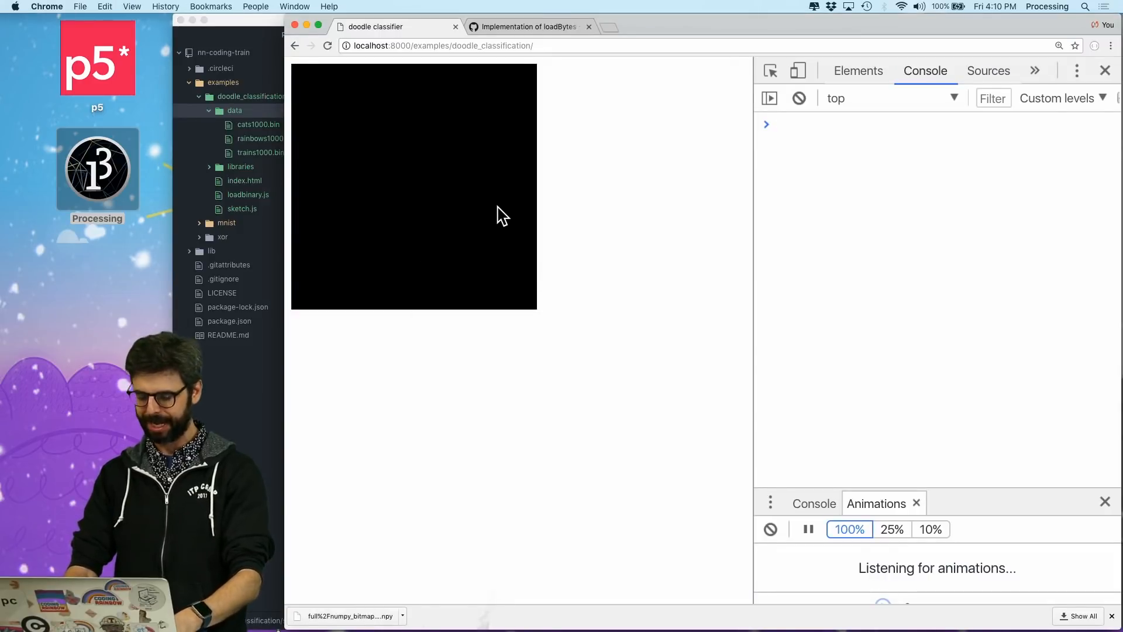
{"action": "key", "text": "super+r"}
{"action": "left_click_drag", "start_coordinate": [756, 206], "coordinate": [561, 204]}
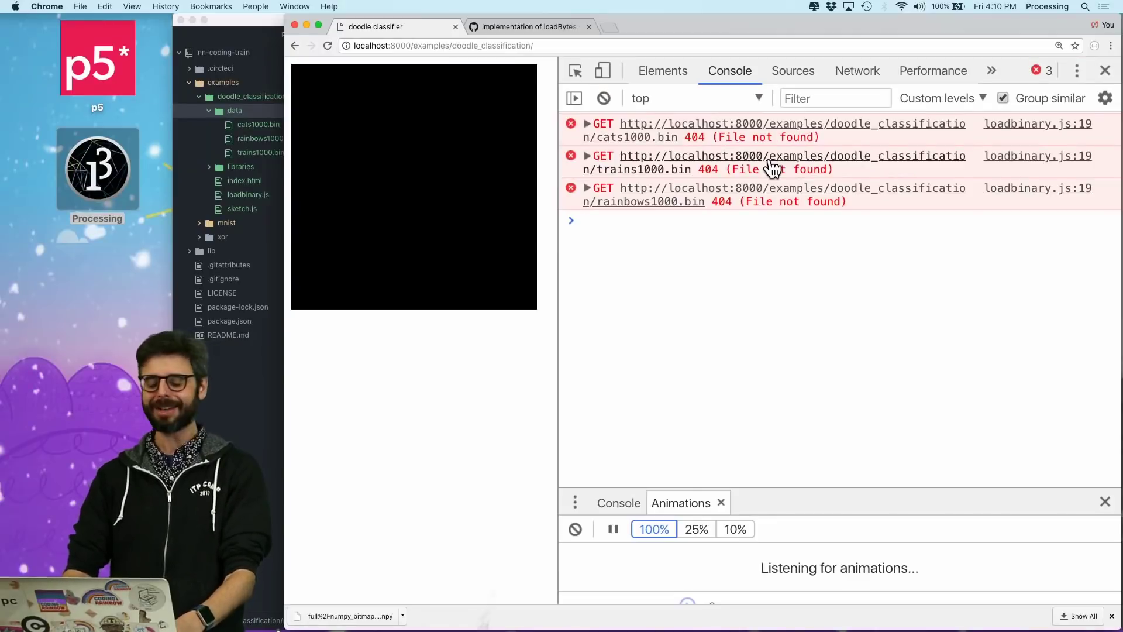
Prefix the cats1000.bin and trains1000.bin paths with data/ in preload and save
{"action": "key", "text": "super+Tab"}
{"action": "left_click", "coordinate": [727, 211]}
{"action": "type", "text": "data/cats1000.bin');"}
{"action": "left_click", "coordinate": [749, 240]}
{"action": "type", "text": "data/"}
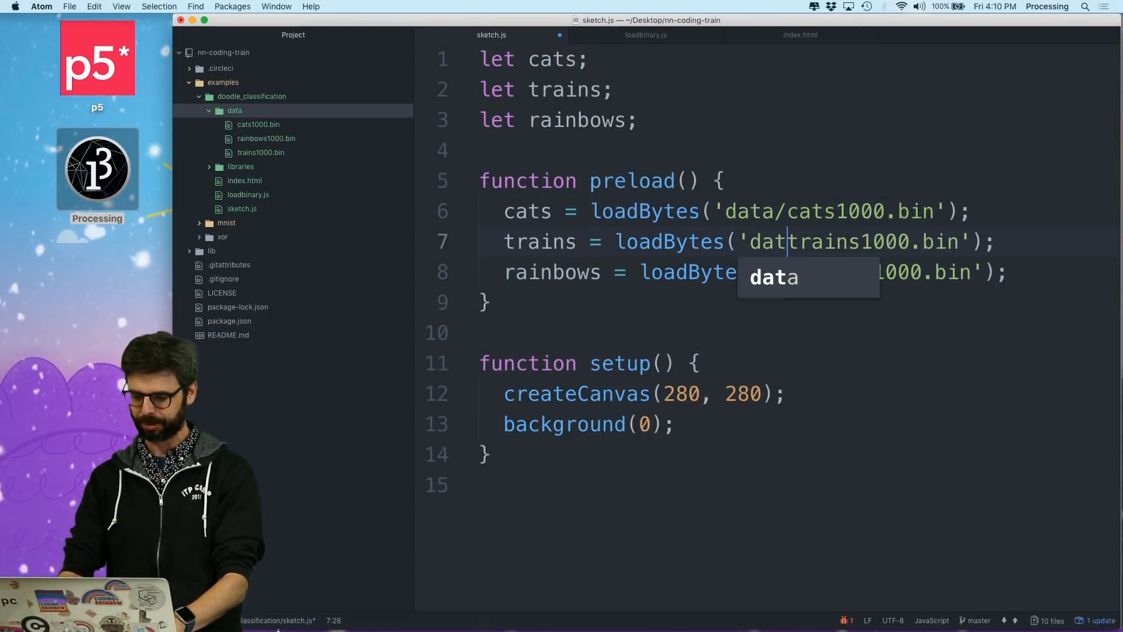
{"action": "type", "text": "data/"}
{"action": "key", "text": "super+s"}
Reload the fixed sketch, query cats in the console and expand its 784000-byte Uint8Array
{"action": "key", "text": "super+Tab"}
{"action": "key", "text": "super+r"}
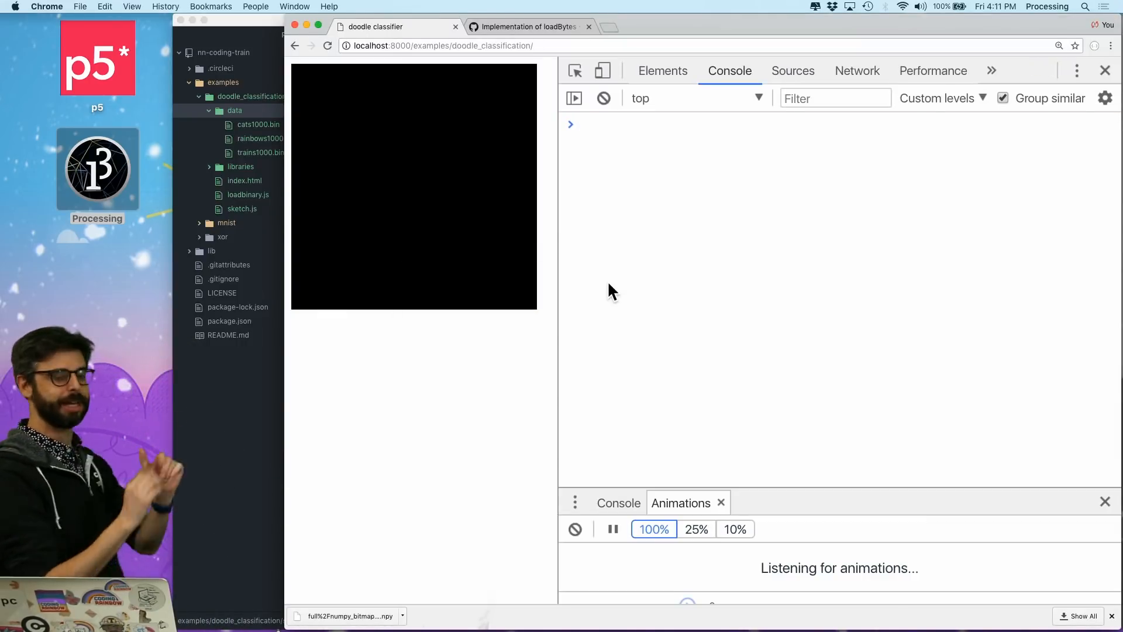
{"action": "type", "text": "cats"}
{"action": "key", "text": "Return"}
{"action": "left_click", "coordinate": [586, 143]}
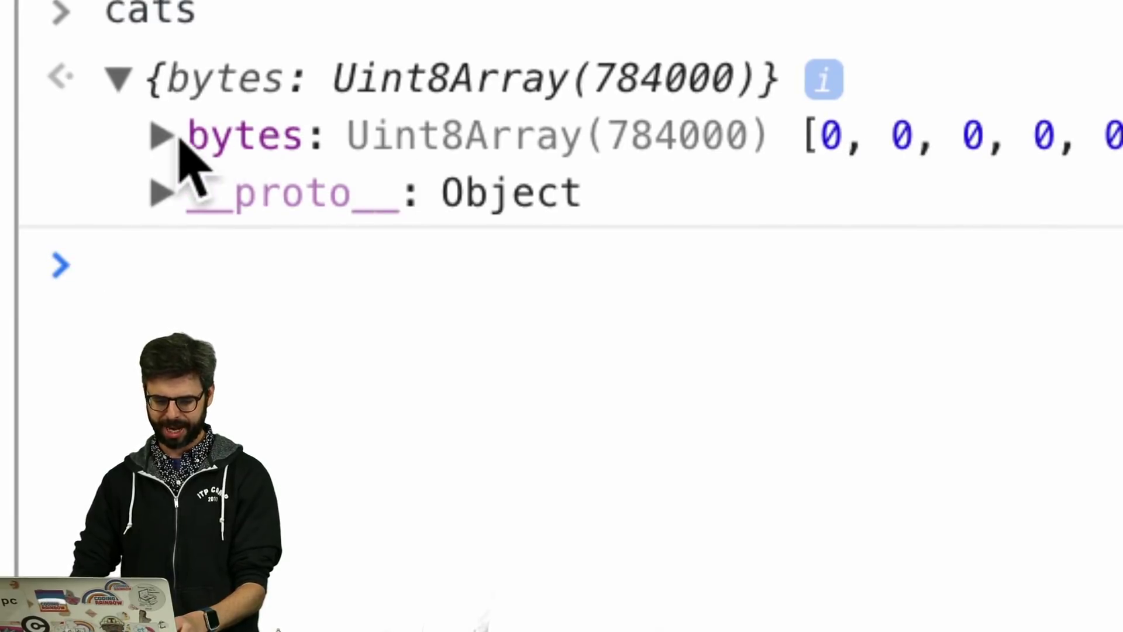
{"action": "left_click", "coordinate": [163, 136]}
{"action": "scroll", "coordinate": [346, 308], "scroll_direction": "down", "scroll_amount": 5}
{"action": "scroll", "coordinate": [347, 307], "scroll_direction": "down", "scroll_amount": 3}
{"action": "scroll", "coordinate": [346, 307], "scroll_direction": "up", "scroll_amount": 5}
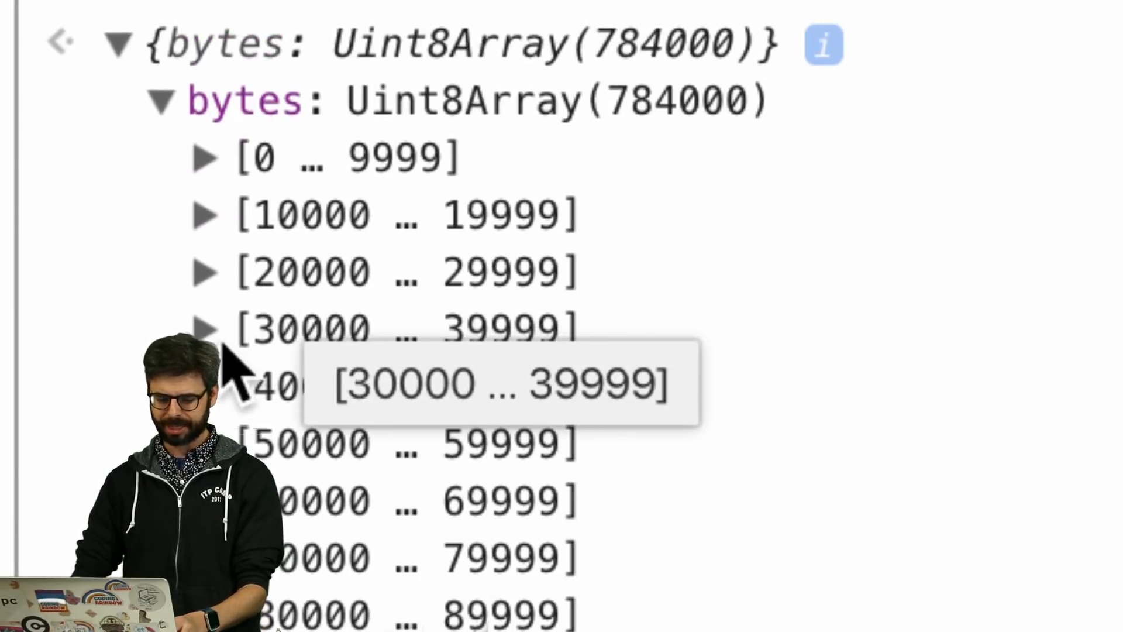
Expand the 30000–39999 and 30200–30299 ranges to view byte values, then collapse them again
{"action": "left_click", "coordinate": [220, 331]}
{"action": "scroll", "coordinate": [338, 412], "scroll_direction": "down", "scroll_amount": 3}
{"action": "left_click", "coordinate": [254, 290]}
{"action": "scroll", "coordinate": [378, 412], "scroll_direction": "down", "scroll_amount": 5}
{"action": "scroll", "coordinate": [438, 386], "scroll_direction": "up", "scroll_amount": 1}
{"action": "scroll", "coordinate": [439, 351], "scroll_direction": "down", "scroll_amount": 3}
{"action": "scroll", "coordinate": [481, 255], "scroll_direction": "down", "scroll_amount": 3}
{"action": "scroll", "coordinate": [481, 255], "scroll_direction": "down", "scroll_amount": 3}
{"action": "scroll", "coordinate": [482, 255], "scroll_direction": "down", "scroll_amount": 2}
{"action": "scroll", "coordinate": [481, 255], "scroll_direction": "down", "scroll_amount": 3}
{"action": "scroll", "coordinate": [481, 255], "scroll_direction": "down", "scroll_amount": 3}
{"action": "scroll", "coordinate": [481, 255], "scroll_direction": "down", "scroll_amount": 3}
{"action": "scroll", "coordinate": [482, 255], "scroll_direction": "down", "scroll_amount": 4}
{"action": "scroll", "coordinate": [481, 254], "scroll_direction": "up", "scroll_amount": 4}
{"action": "scroll", "coordinate": [481, 255], "scroll_direction": "up", "scroll_amount": 3}
{"action": "scroll", "coordinate": [481, 255], "scroll_direction": "up", "scroll_amount": 2}
{"action": "scroll", "coordinate": [481, 254], "scroll_direction": "up", "scroll_amount": 2}
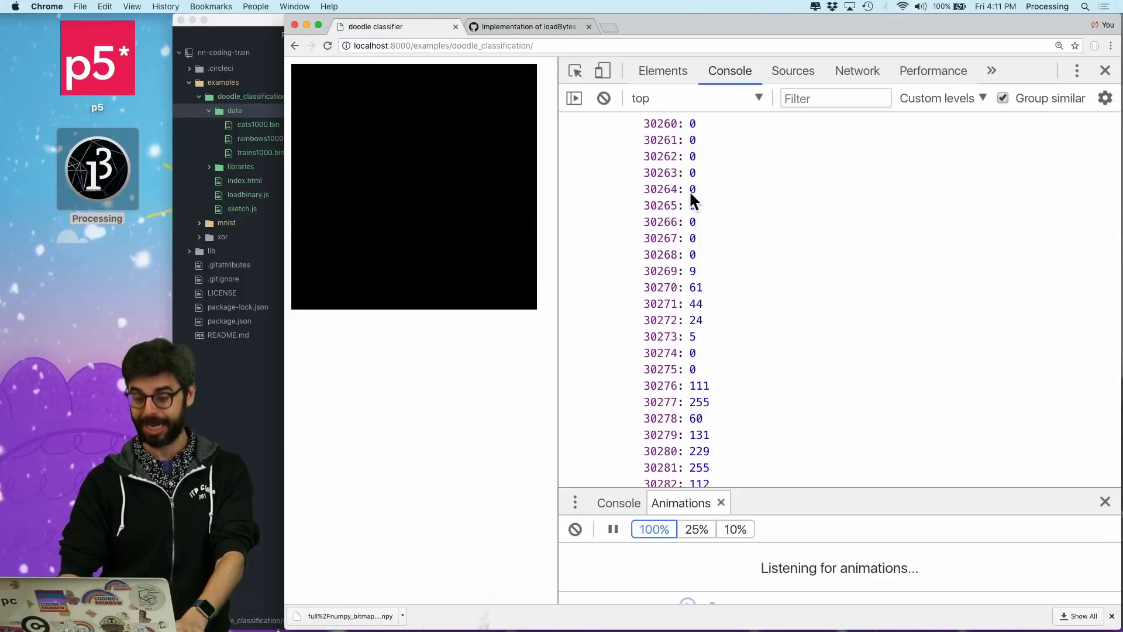
{"action": "scroll", "coordinate": [689, 191], "scroll_direction": "up", "scroll_amount": 5}
{"action": "left_click", "coordinate": [626, 275]}
{"action": "left_click", "coordinate": [612, 225]}
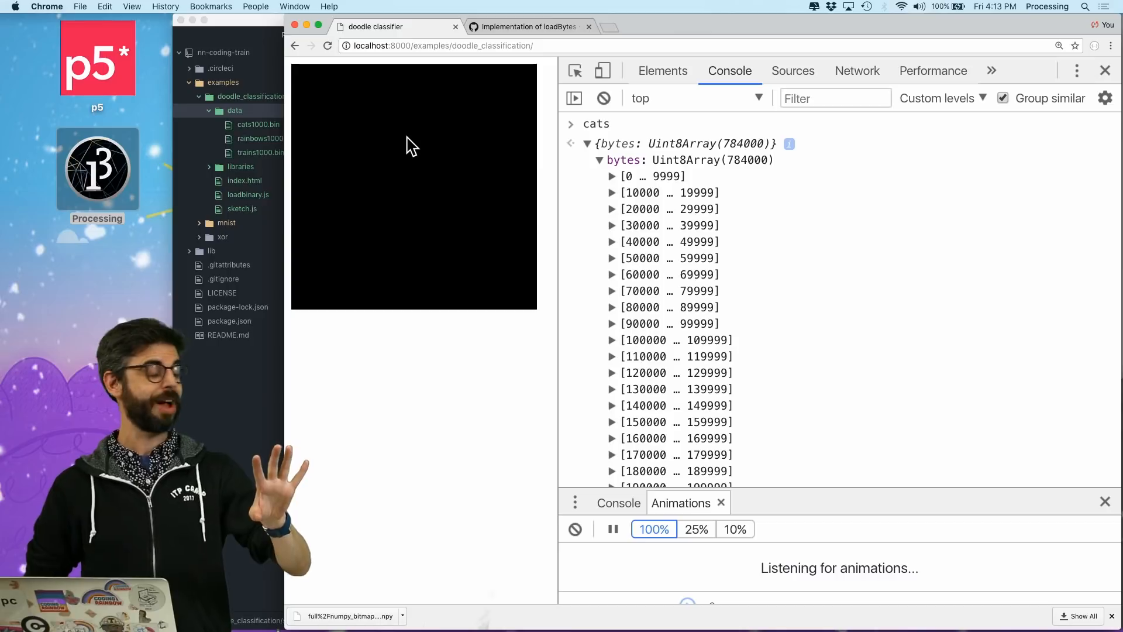
In setup, loop over 100 drawings, create a 28×28 image and add an inner loop over 784 pixels
{"action": "key", "text": "super+Tab"}
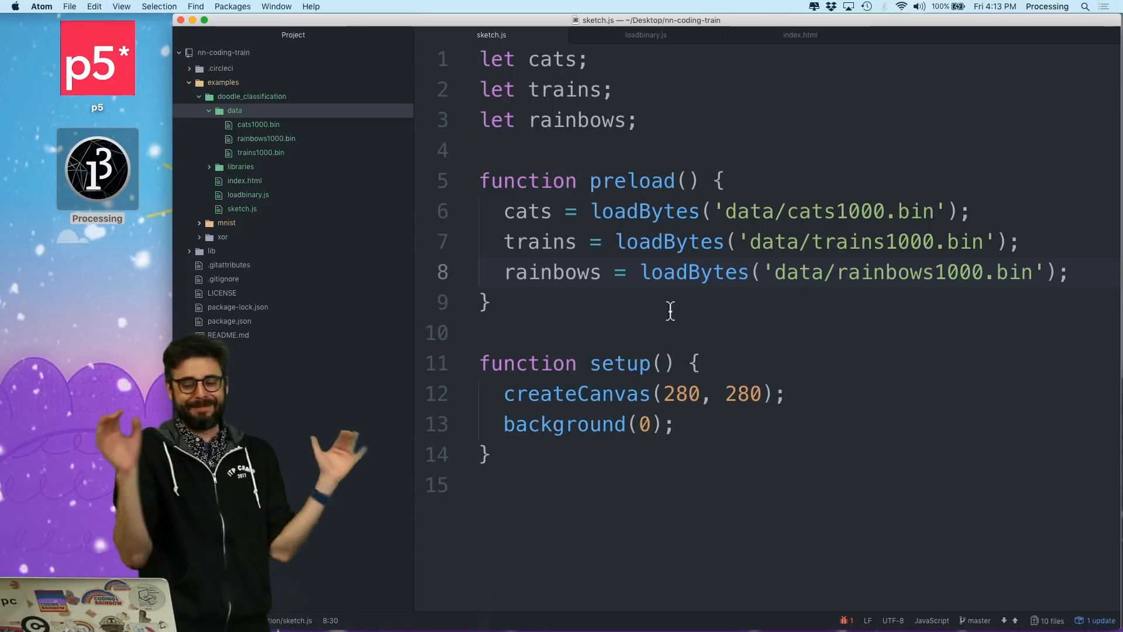
{"action": "scroll", "coordinate": [669, 312], "scroll_direction": "down", "scroll_amount": 3}
{"action": "scroll", "coordinate": [684, 351], "scroll_direction": "down", "scroll_amount": 3}
{"action": "left_click", "coordinate": [713, 424]}
{"action": "scroll", "coordinate": [671, 333], "scroll_direction": "up", "scroll_amount": 3}
{"action": "type", "text": "for"}
{"action": "type", "text": " l"}
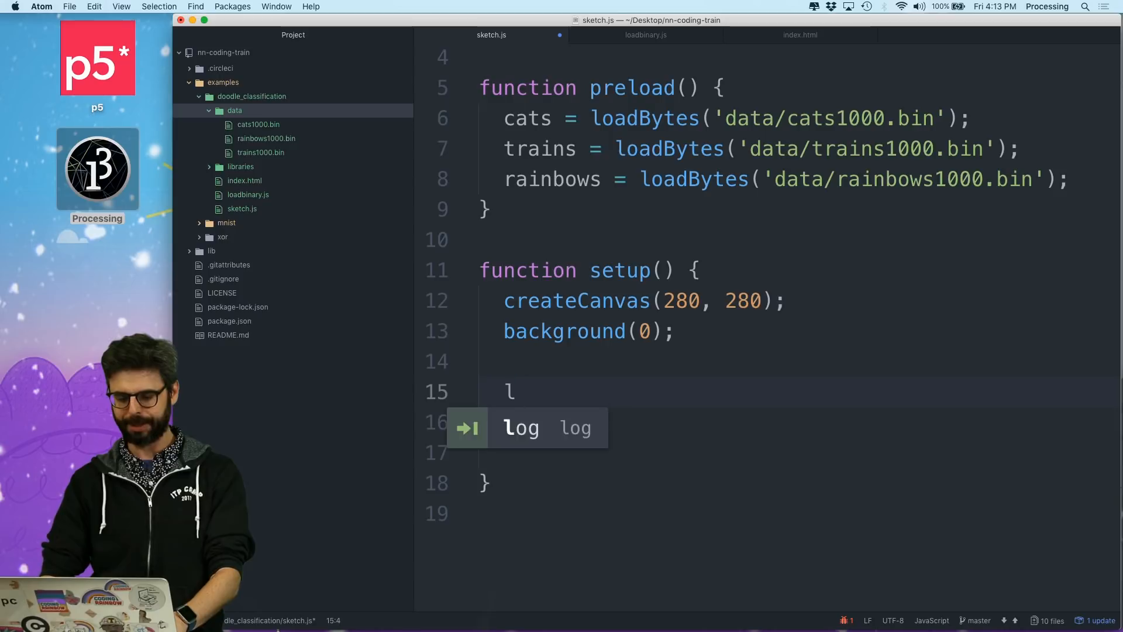
{"action": "type", "text": "et total ="}
{"action": "type", "text": "for "}
{"action": "type", "text": "n < "}
{"action": "type", "text": "total; n+"}
{"action": "key", "text": "Return"}
{"action": "type", "text": "let img = createImage("}
{"action": "left_click", "coordinate": [792, 451]}
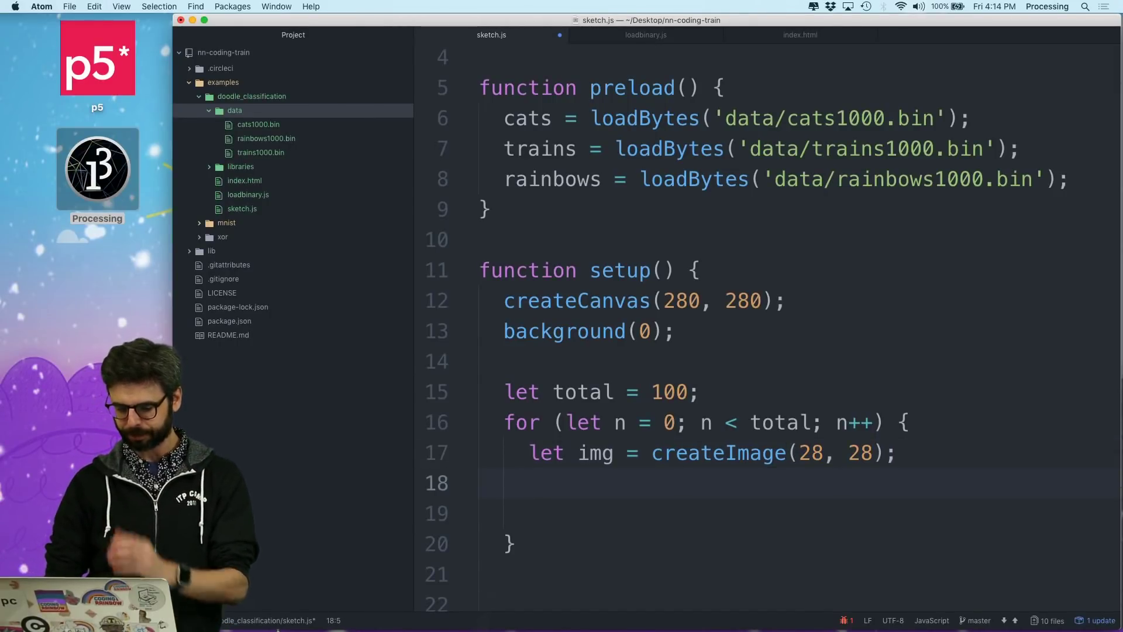
{"action": "scroll", "coordinate": [703, 351], "scroll_direction": "down", "scroll_amount": 3}
{"action": "type", "text": "for (let i"}
{"action": "key", "text": "BackSpace"}
{"action": "type", "text": "0/ i ; i++"}
{"action": "key", "text": "Right"}
{"action": "type", "text": "g."}
{"action": "type", "text": "i]"}
{"action": "type", "text": "cats[i+"}
Add the offset variable n*784, load the image pixels and fix the misspelled updatePixels call
{"action": "key", "text": "Return"}
{"action": "type", "text": "let o"}
{"action": "right_click", "coordinate": [924, 364]}
{"action": "left_click", "coordinate": [667, 399]}
{"action": "key", "text": "Escape"}
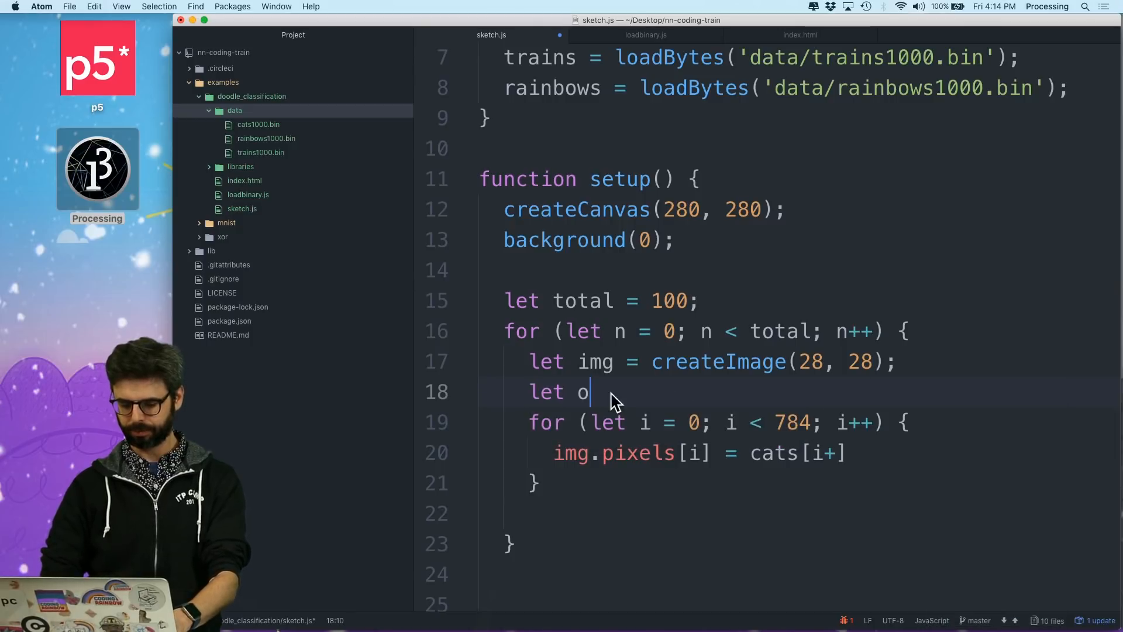
{"action": "type", "text": "n *"}
{"action": "type", "text": "offset"}
{"action": "key", "text": "Tab"}
{"action": "type", "text": "img.updatPixels();"}
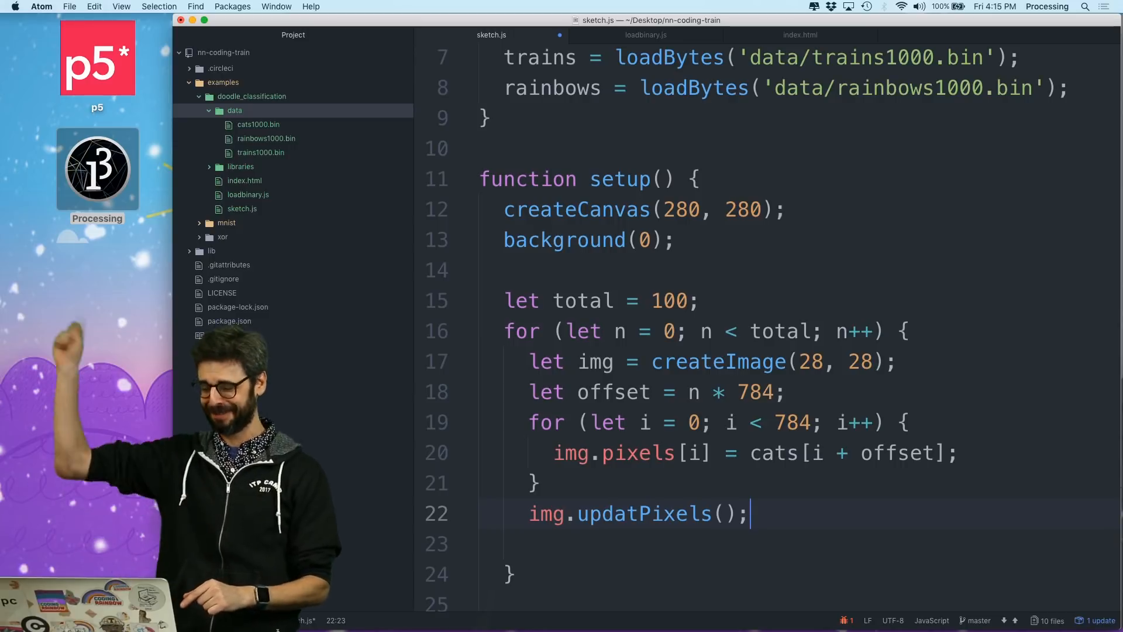
{"action": "left_click", "coordinate": [926, 362]}
{"action": "key", "text": "Return"}
{"action": "type", "text": "img"}
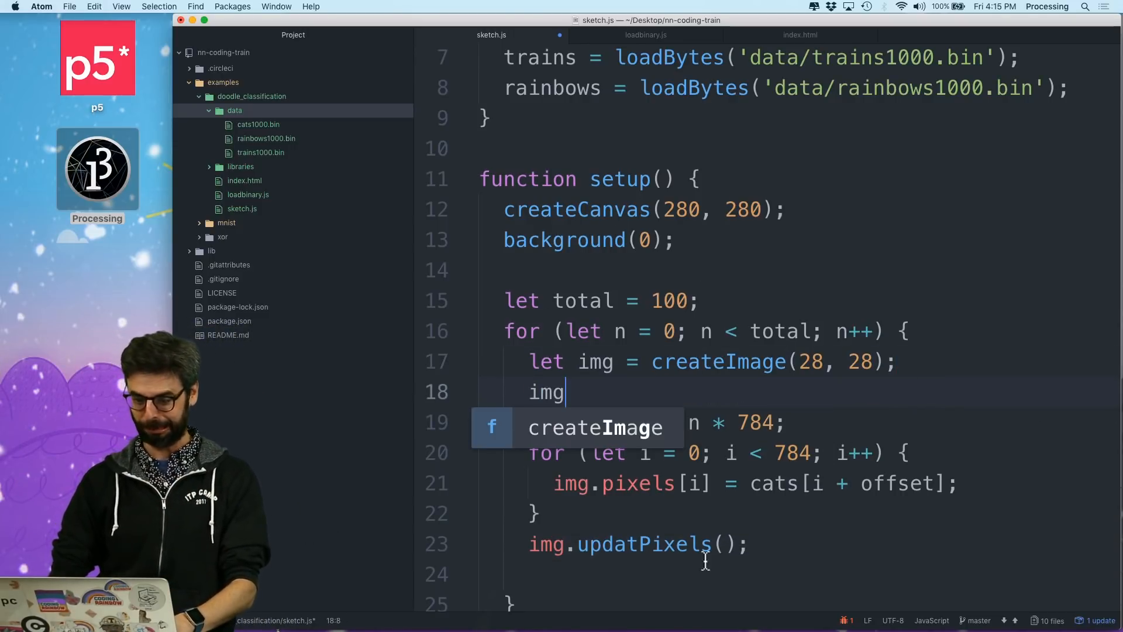
{"action": "left_click", "coordinate": [636, 546]}
{"action": "type", "text": ".loadPixels();"}
{"action": "scroll", "coordinate": [590, 575], "scroll_direction": "down", "scroll_amount": 5}
{"action": "key", "text": "Delete"}
{"action": "type", "text": "image(img,"}
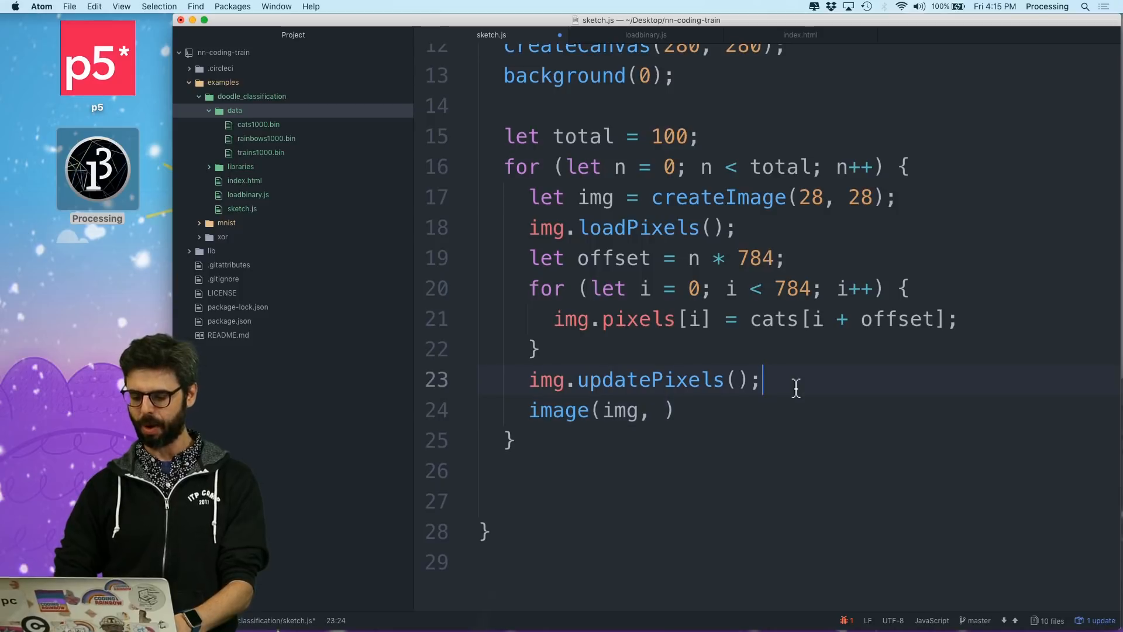
Compute x = (n % 10) * 28 and y = floor(n/10) * 28 and draw the image at x, y
{"action": "key", "text": "Return"}
{"action": "type", "text": "let x = "}
{"action": "type", "text": "n"}
{"action": "type", "text": "l"}
{"action": "key", "text": "Return"}
{"action": "key", "text": "Return"}
{"action": "type", "text": "n/"}
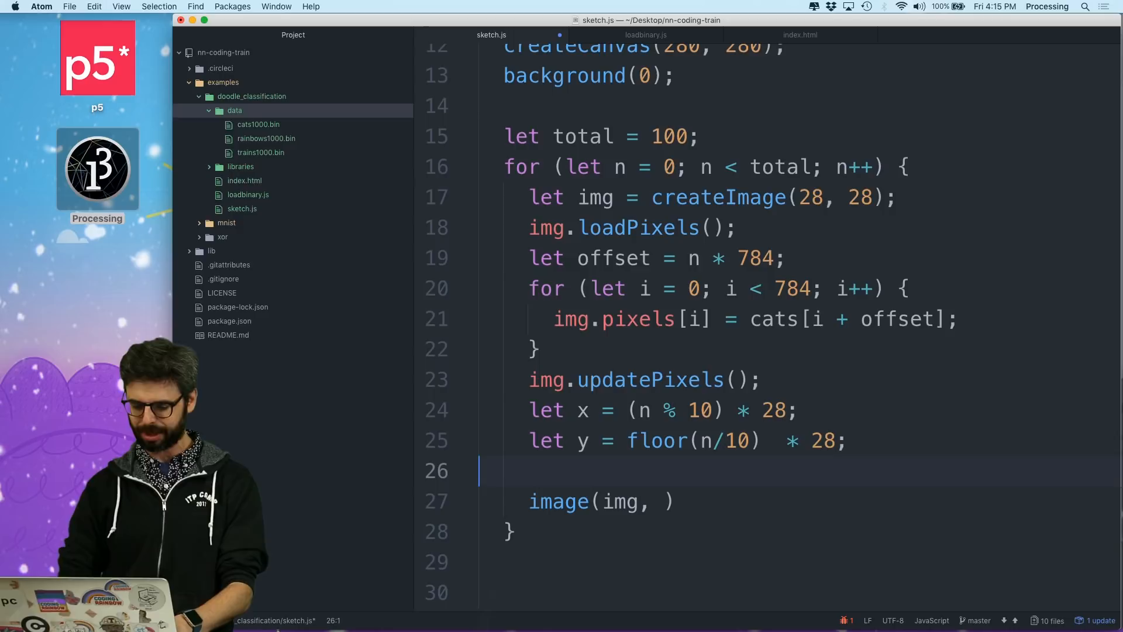
{"action": "key", "text": "BackSpace"}
{"action": "type", "text": "x, y"}
Read pixels from cats.bytes[i + offset] and delete the empty lines before the loop's closing brace
{"action": "left_click", "coordinate": [680, 474]}
{"action": "key", "text": "Down"}
{"action": "key", "text": "Down"}
{"action": "key", "text": "ctrl+shift+k"}
{"action": "key", "text": "ctrl+shift+k"}
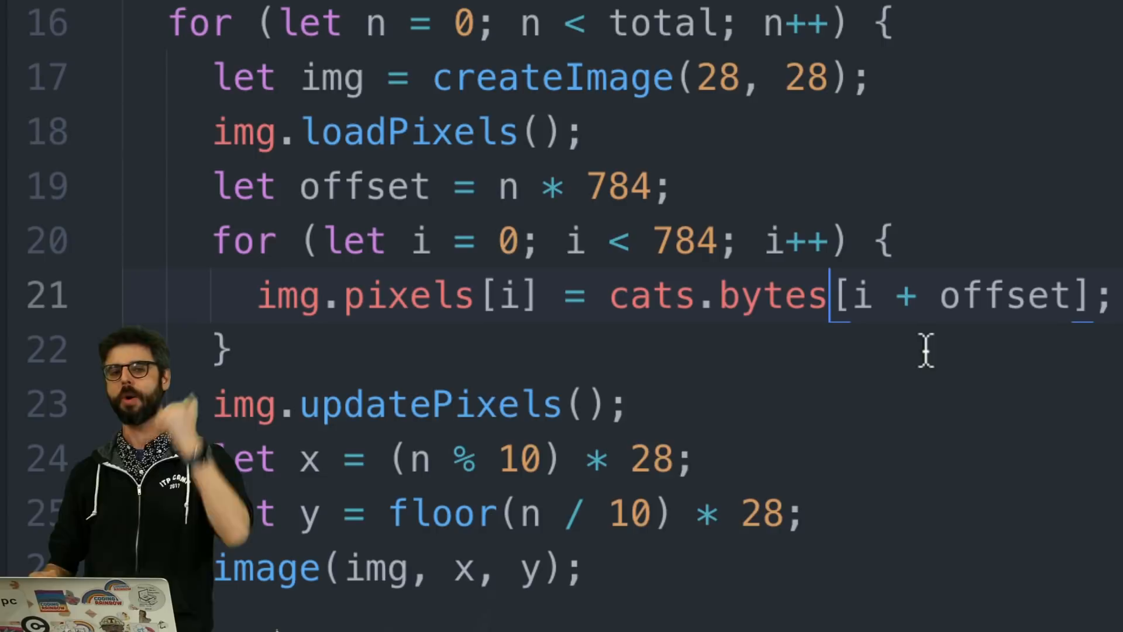
Remove the *4 from the loop limit and move the cats.bytes lookup into a new let val declaration
{"action": "left_click", "coordinate": [719, 241]}
{"action": "type", "text": "*4"}
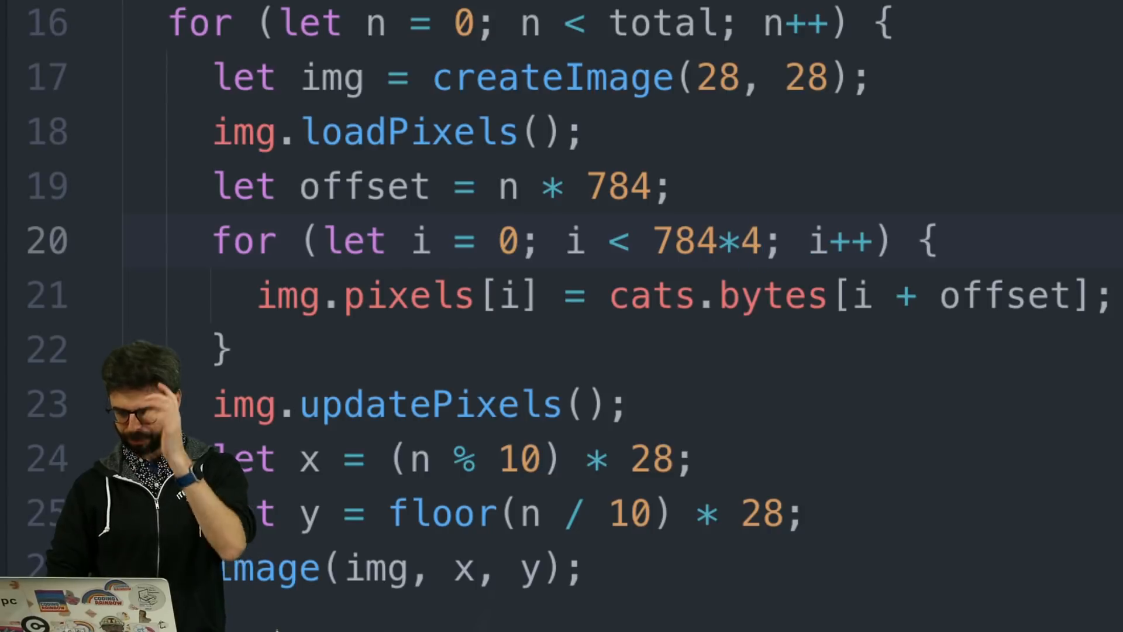
{"action": "scroll", "coordinate": [877, 321], "scroll_direction": "down", "scroll_amount": 1}
{"action": "key", "text": "BackSpace"}
{"action": "key", "text": "BackSpace"}
{"action": "type", "text": "*4"}
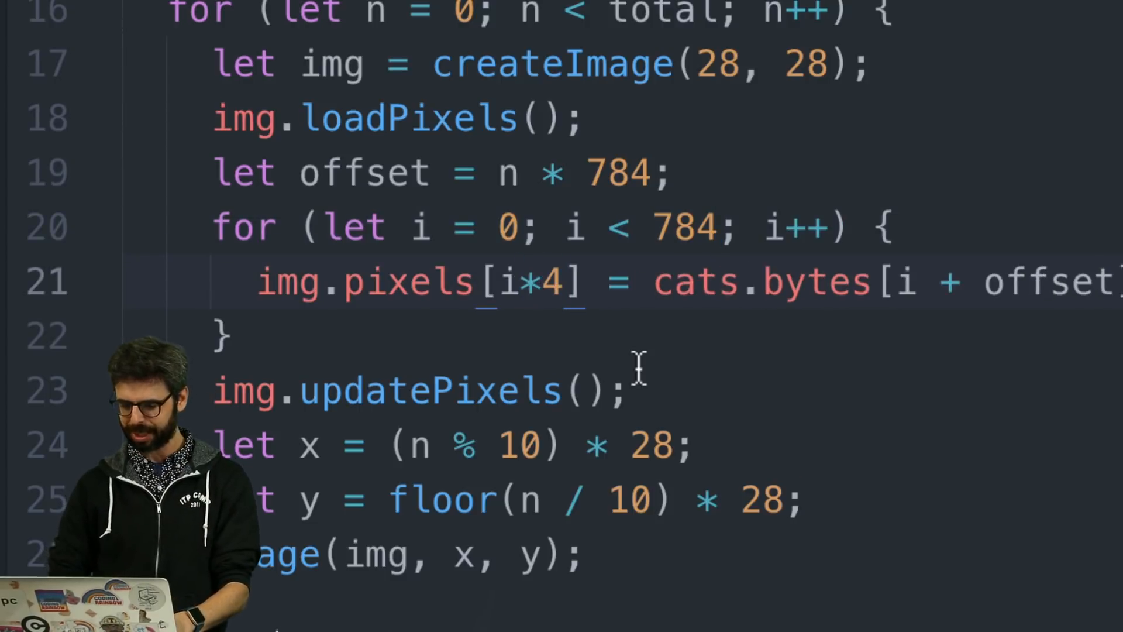
{"action": "scroll", "coordinate": [638, 368], "scroll_direction": "up", "scroll_amount": 10}
{"action": "scroll", "coordinate": [638, 369], "scroll_direction": "down", "scroll_amount": 5}
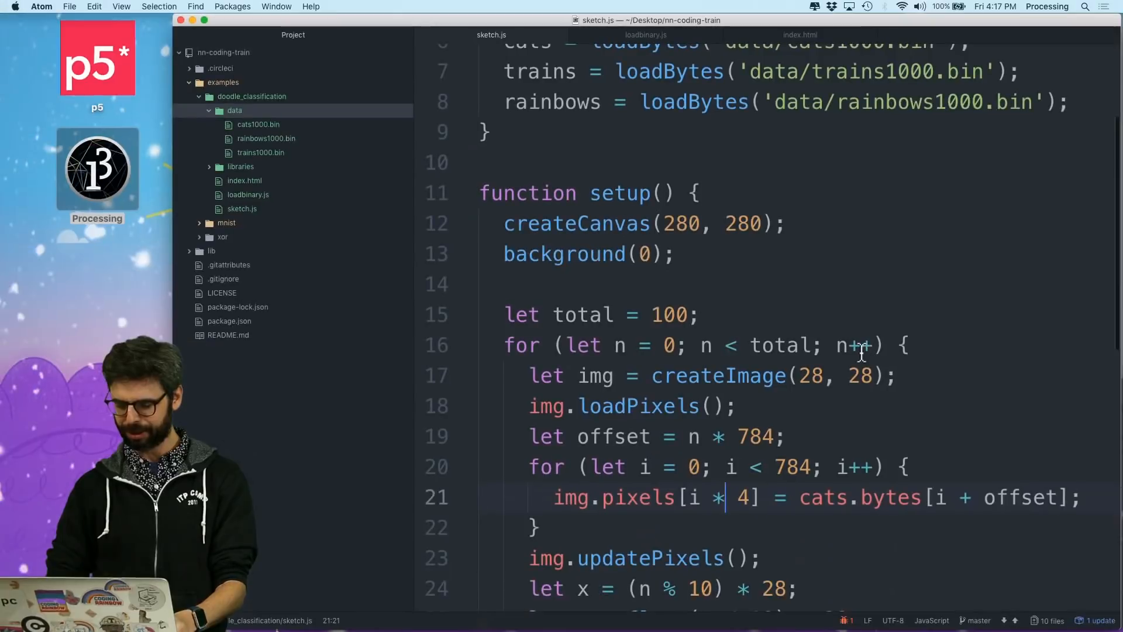
{"action": "scroll", "coordinate": [961, 536], "scroll_direction": "down", "scroll_amount": 3}
{"action": "left_click", "coordinate": [937, 289]}
{"action": "key", "text": "Return"}
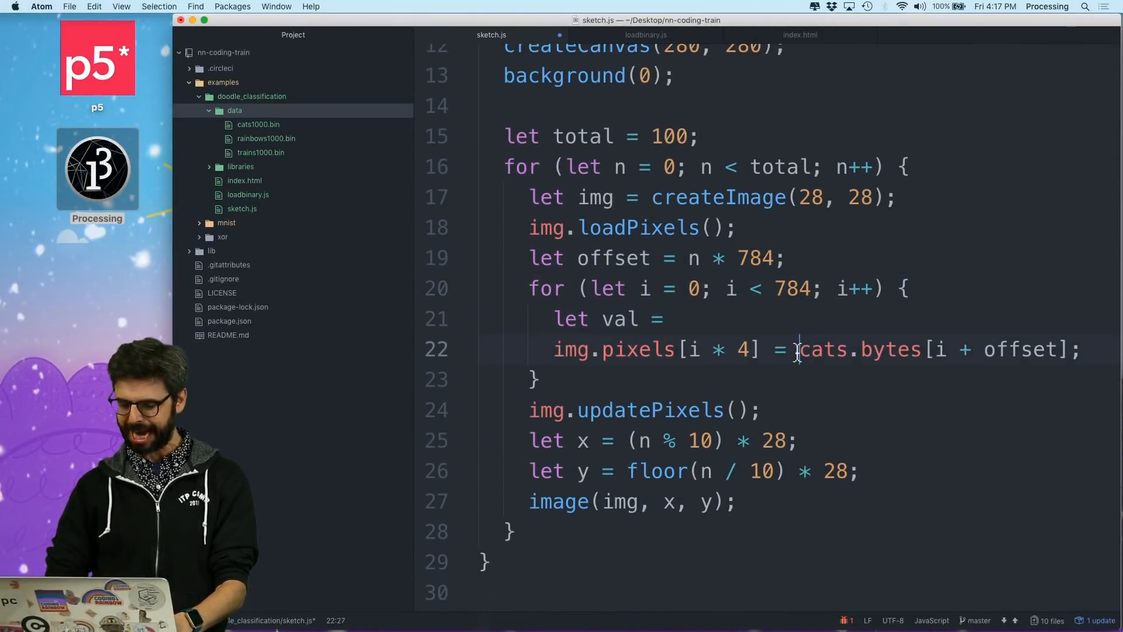
{"action": "left_click_drag", "start_coordinate": [797, 349], "coordinate": [1059, 363]}
{"action": "key", "text": "super+x"}
{"action": "left_click", "coordinate": [756, 321]}
{"action": "key", "text": "super+v"}
{"action": "scroll", "coordinate": [833, 359], "scroll_direction": "down", "scroll_amount": 1}
Duplicate the img.pixels line for i*4+0 to +3, writing val to RGB and 255 to alpha
{"action": "triple_click", "coordinate": [789, 309]}
{"action": "key", "text": "Down"}
{"action": "key", "text": "super+v"}
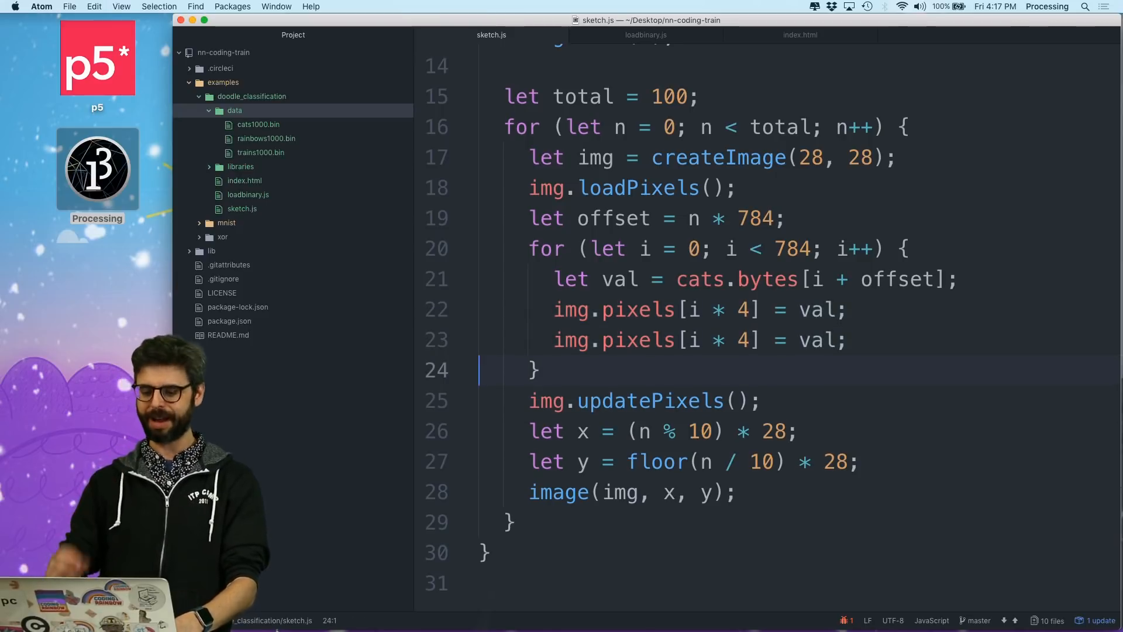
{"action": "type", "text": "+ 1"}
{"action": "double_click", "coordinate": [764, 341]}
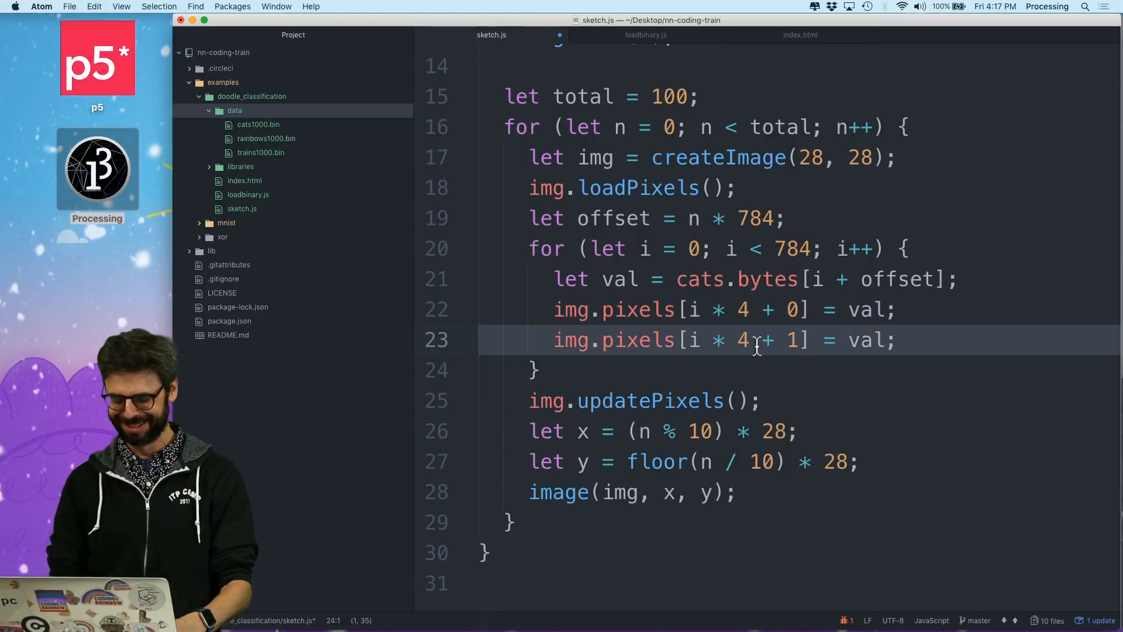
{"action": "key", "text": "super+shift+d"}
{"action": "triple_click", "coordinate": [726, 371]}
{"action": "key", "text": "super+c"}
{"action": "key", "text": "Right"}
{"action": "key", "text": "super+v"}
{"action": "key", "text": "Right"}
{"action": "key", "text": "Right"}
{"action": "key", "text": "Right"}
{"action": "key", "text": "alt+shift+Right"}
{"action": "type", "text": "2"}
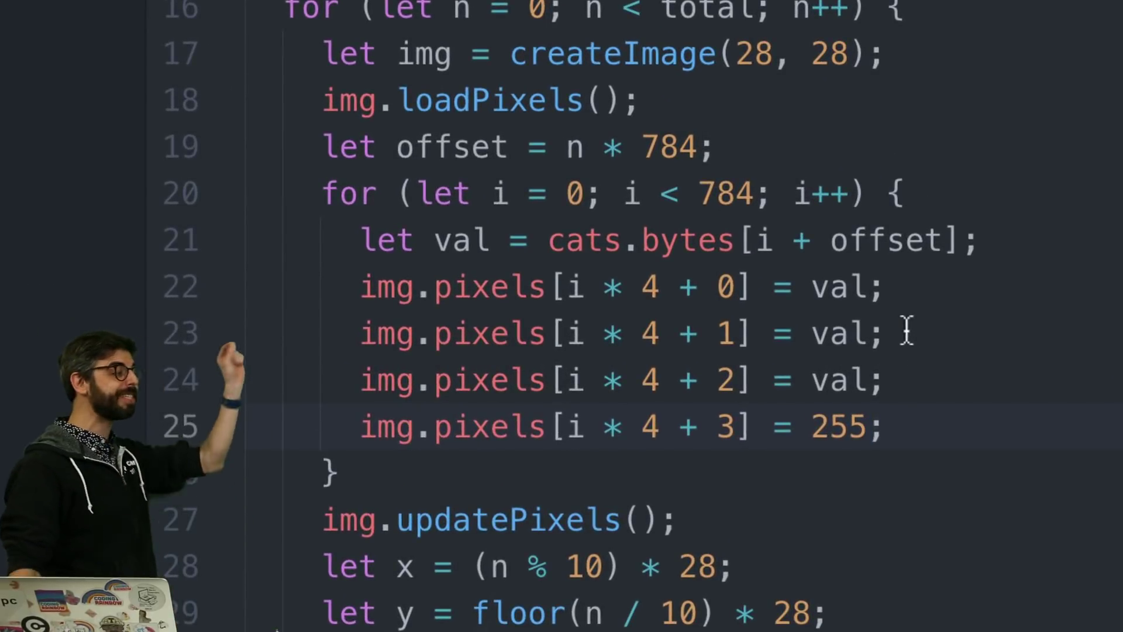
{"action": "left_click", "coordinate": [907, 330]}
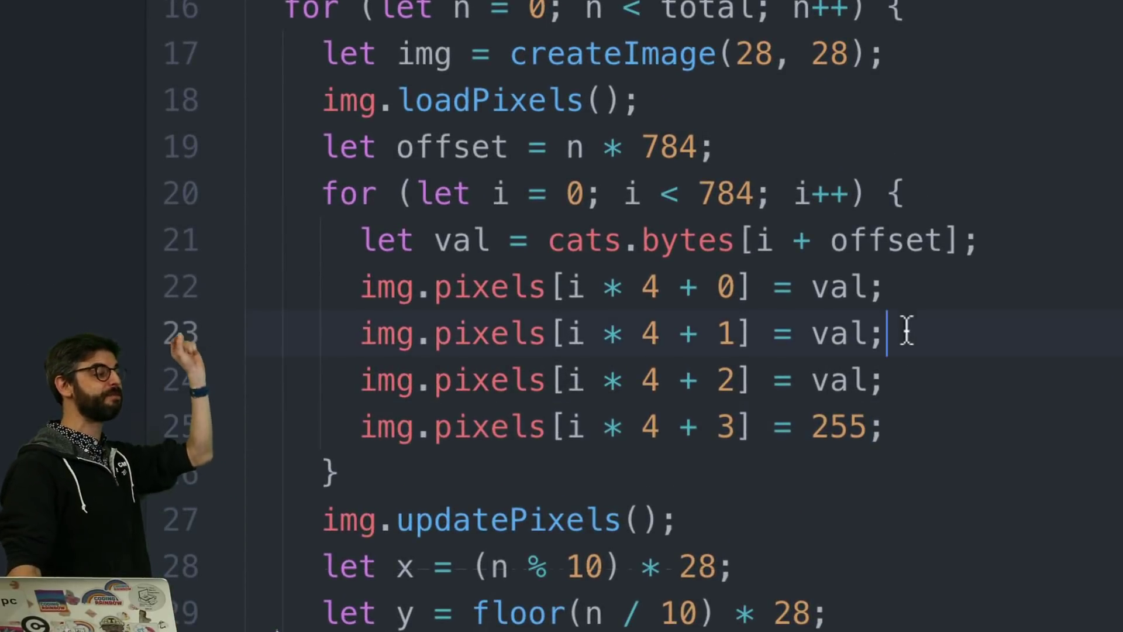
{"action": "left_click", "coordinate": [764, 239]}
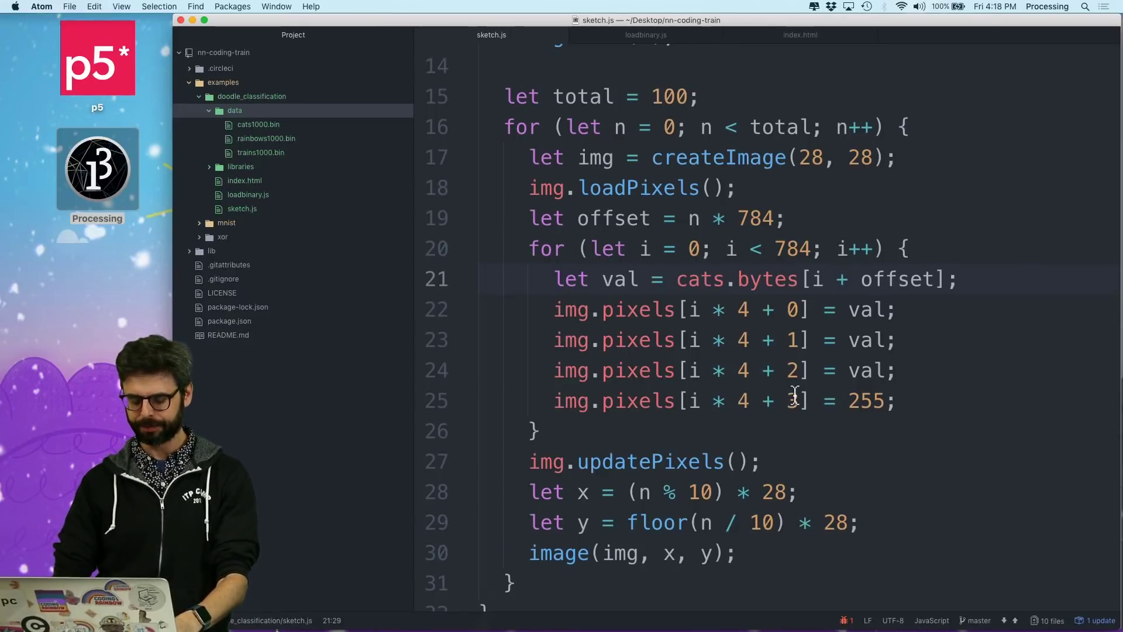
Invert brightness as 255 minus each byte, save and reload Chrome to show the inverted cat grid
{"action": "key", "text": "super+Tab"}
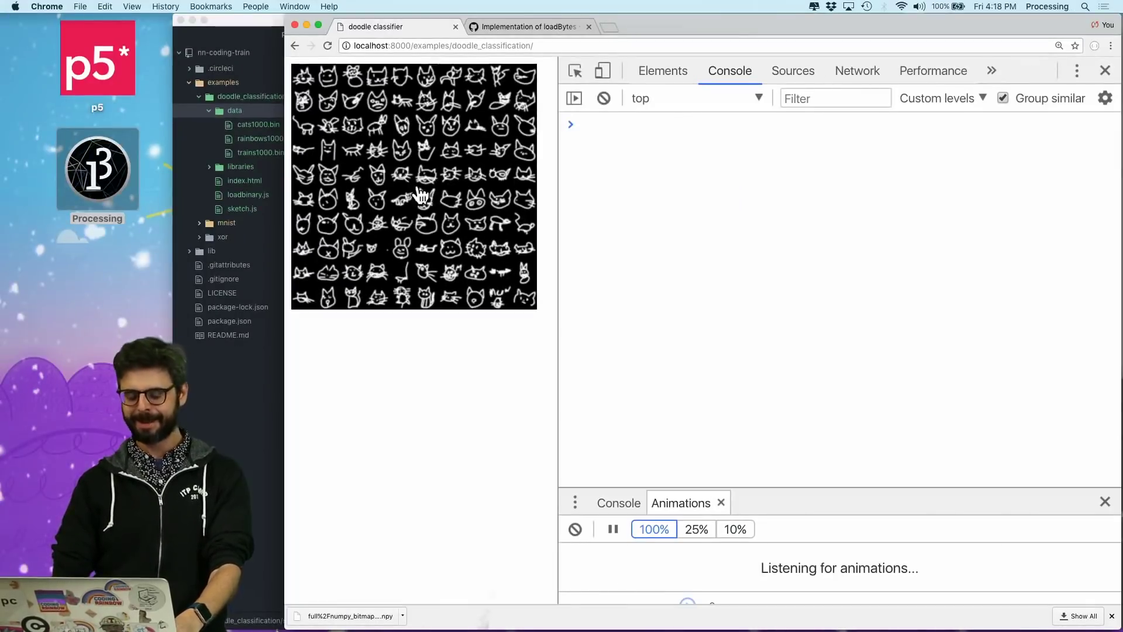
{"action": "key", "text": "super+Tab"}
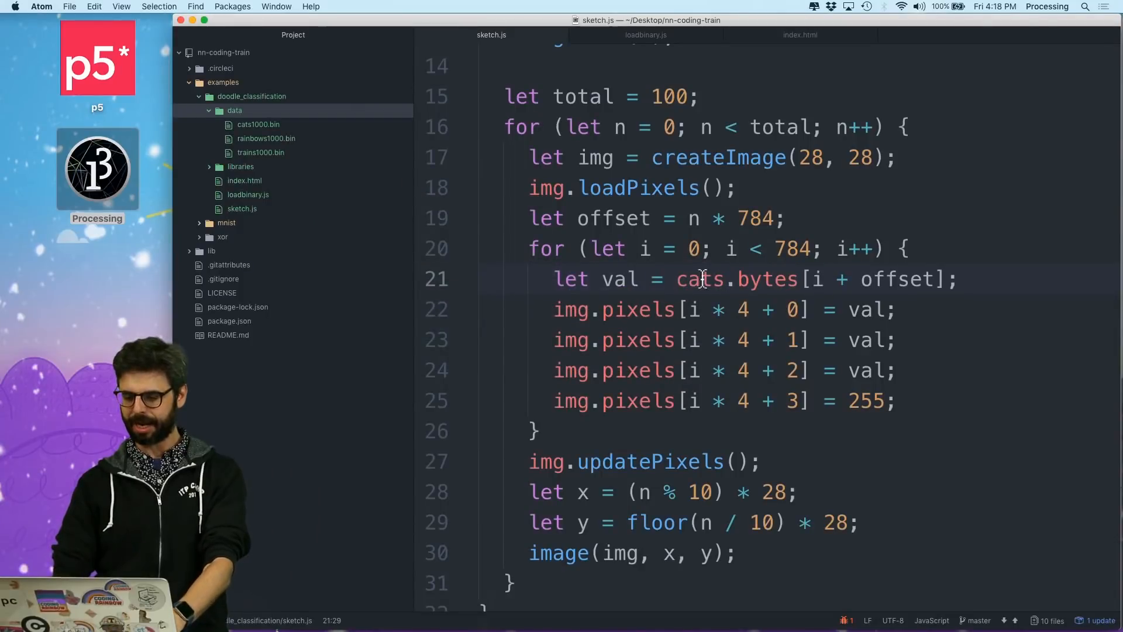
{"action": "type", "text": "255-"}
{"action": "key", "text": "ctrl+s"}
{"action": "key", "text": "super+Tab"}
{"action": "key", "text": "super+r"}
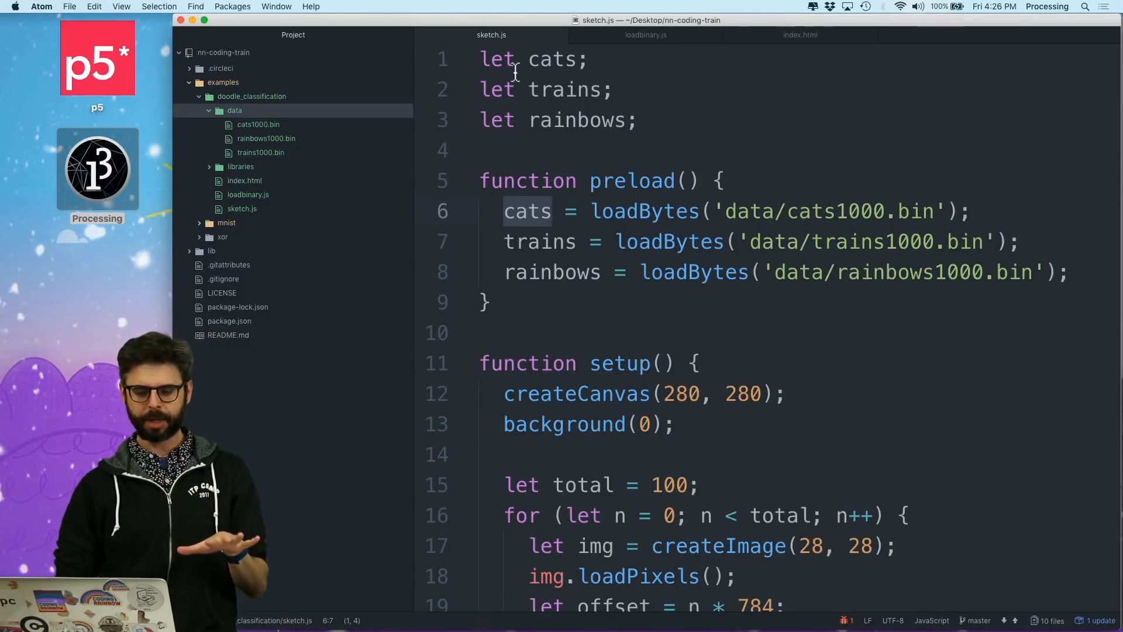
Rename the loaded bytes variables to cats_data, trains_data and rainbows_data in the declarations and preload
{"action": "left_click", "coordinate": [579, 64]}
{"action": "type", "text": "_data"}
{"action": "left_click", "coordinate": [587, 182]}
{"action": "type", "text": "_data"}
{"action": "type", "text": "_data"}
{"action": "left_click", "coordinate": [597, 88]}
{"action": "type", "text": "_data_data"}
{"action": "scroll", "coordinate": [615, 219], "scroll_direction": "down", "scroll_amount": 1}
{"action": "scroll", "coordinate": [615, 219], "scroll_direction": "up", "scroll_amount": 1}
{"action": "left_click", "coordinate": [715, 120]}
Declare cats_training, trains_training and rainbows_training below the data declarations
{"action": "key", "text": "Return"}
{"action": "type", "text": "e"}
{"action": "key", "text": "BackSpace"}
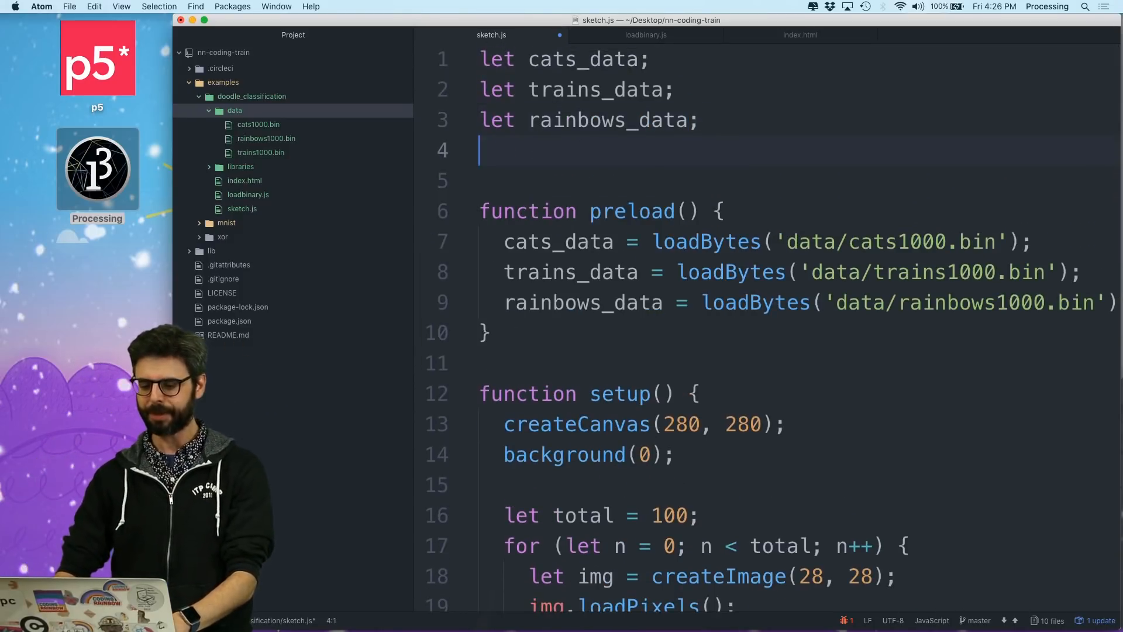
{"action": "key", "text": "Return"}
{"action": "type", "text": "let cats;"}
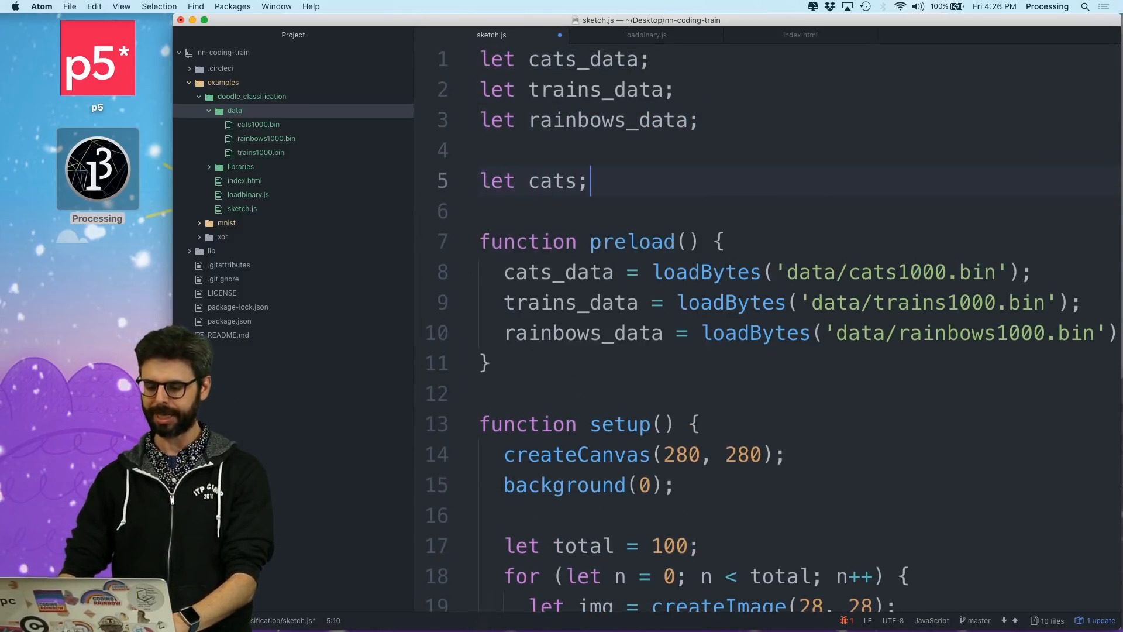
{"action": "key", "text": "Return"}
{"action": "type", "text": "le"}
{"action": "key", "text": "BackSpace"}
{"action": "key", "text": "BackSpace"}
{"action": "type", "text": "_training;"}
{"action": "key", "text": "Return"}
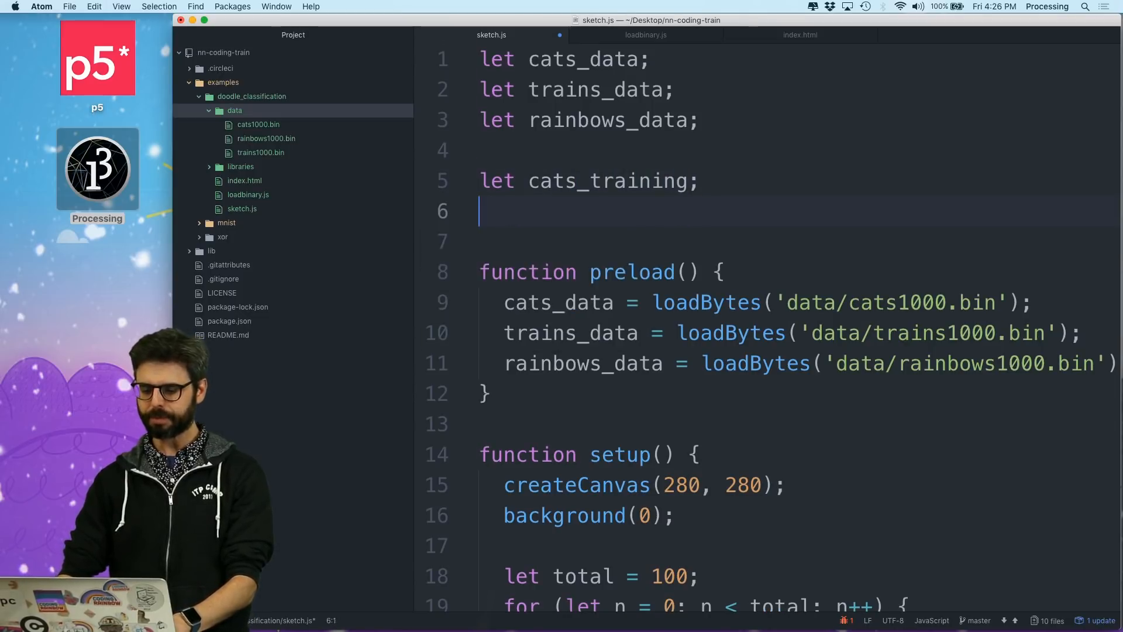
{"action": "type", "text": "letcats_t"}
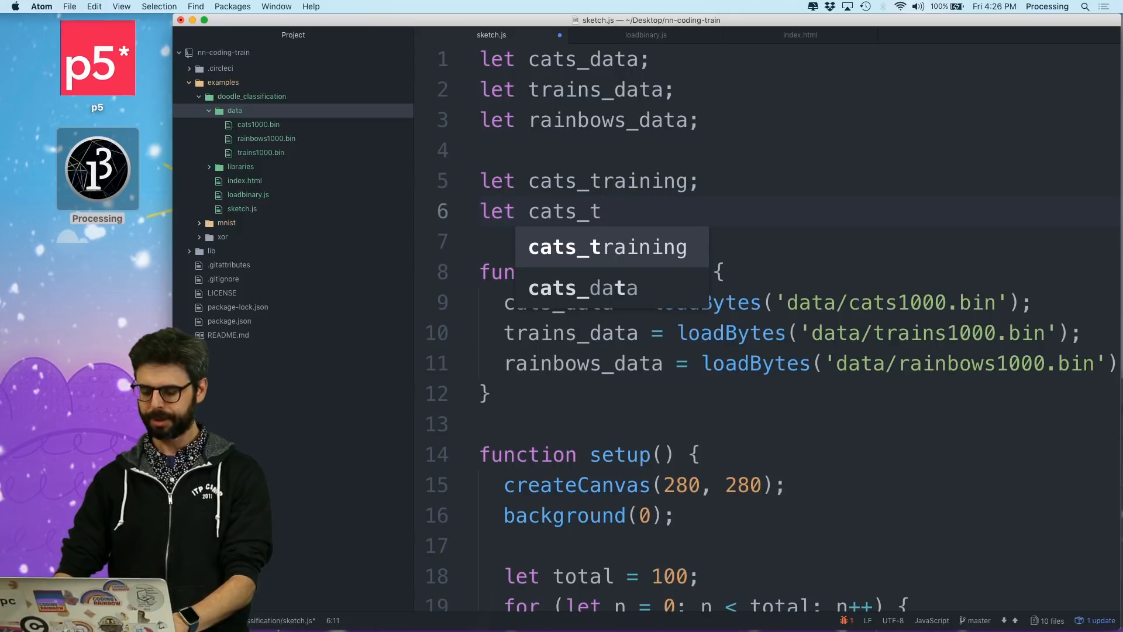
{"action": "key", "text": "BackSpace"}
{"action": "key", "text": "BackSpace"}
{"action": "key", "text": "BackSpace"}
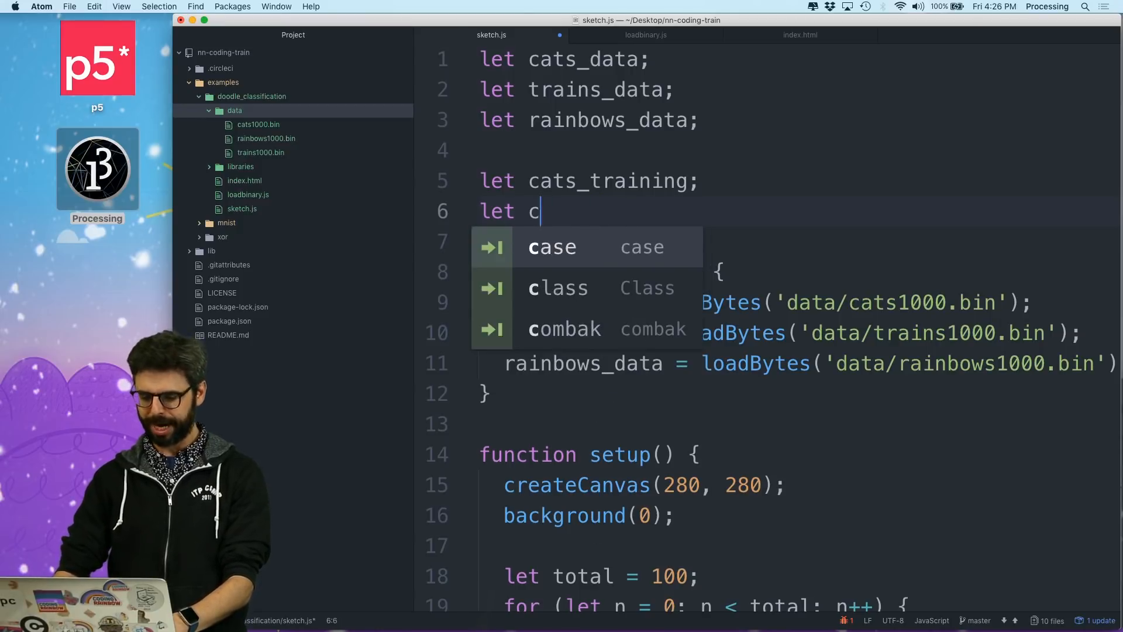
{"action": "key", "text": "BackSpace"}
{"action": "type", "text": "trains_training;"}
{"action": "key", "text": "Return"}
{"action": "type", "text": "inbows_tt"}
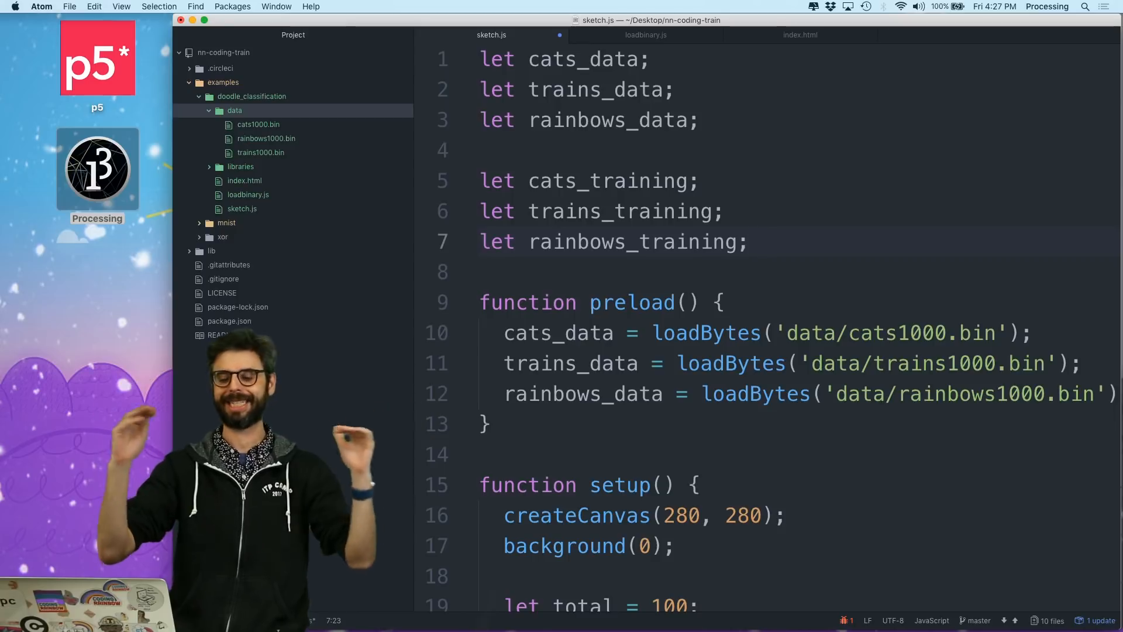
{"action": "scroll", "coordinate": [768, 324], "scroll_direction": "down", "scroll_amount": 3}
{"action": "scroll", "coordinate": [768, 325], "scroll_direction": "down", "scroll_amount": 5}
{"action": "scroll", "coordinate": [768, 326], "scroll_direction": "down", "scroll_amount": 5}
{"action": "scroll", "coordinate": [768, 325], "scroll_direction": "down", "scroll_amount": 5}
{"action": "left_click_drag", "start_coordinate": [753, 425], "coordinate": [482, 200]}
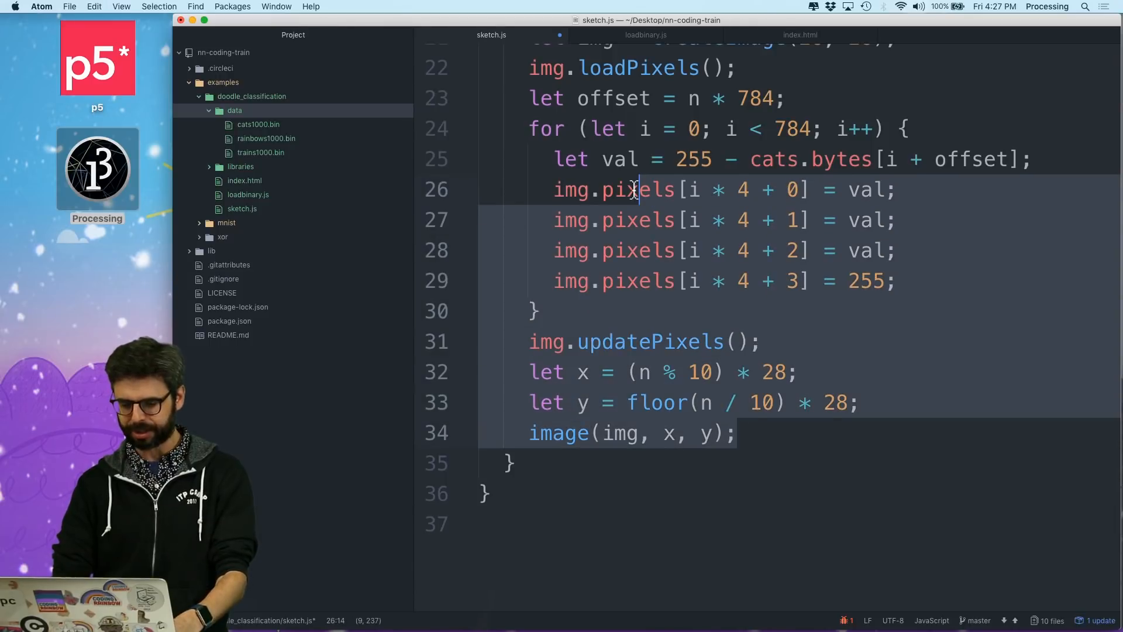
Comment out the old image-drawing loop and start a new 800-iteration for loop in setup
{"action": "key", "text": "super+slash"}
{"action": "key", "text": "Return"}
{"action": "key", "text": "Return"}
{"action": "key", "text": "Up"}
{"action": "scroll", "coordinate": [768, 325], "scroll_direction": "up", "scroll_amount": 5}
{"action": "key", "text": "Tab"}
{"action": "scroll", "coordinate": [735, 264], "scroll_direction": "up", "scroll_amount": 4}
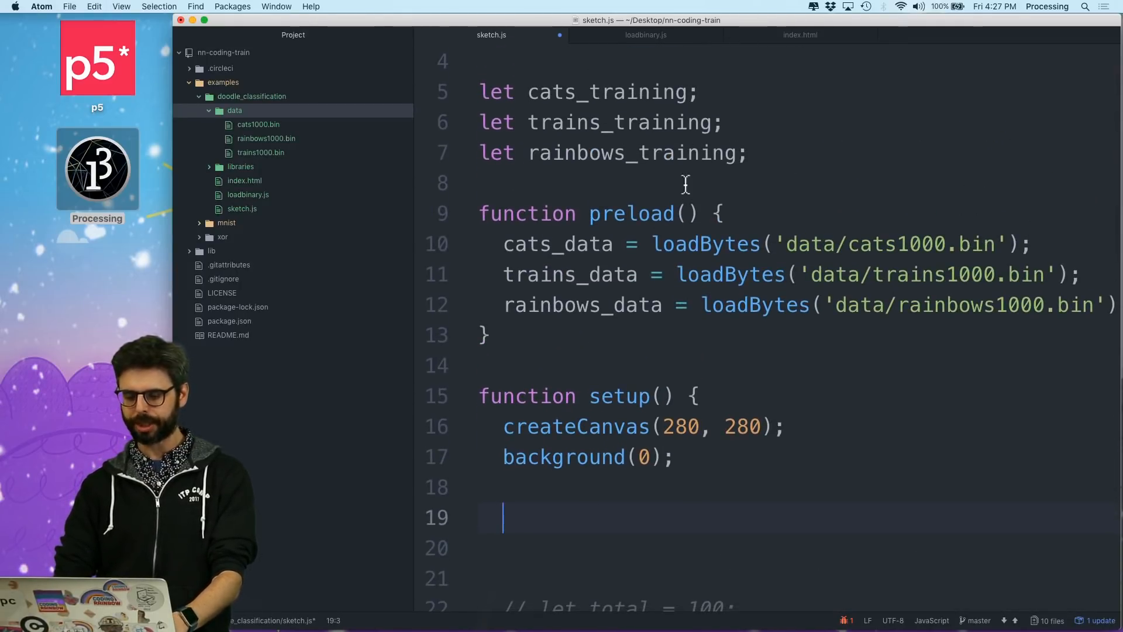
{"action": "scroll", "coordinate": [685, 184], "scroll_direction": "down", "scroll_amount": 3}
{"action": "type", "text": "cats_t"}
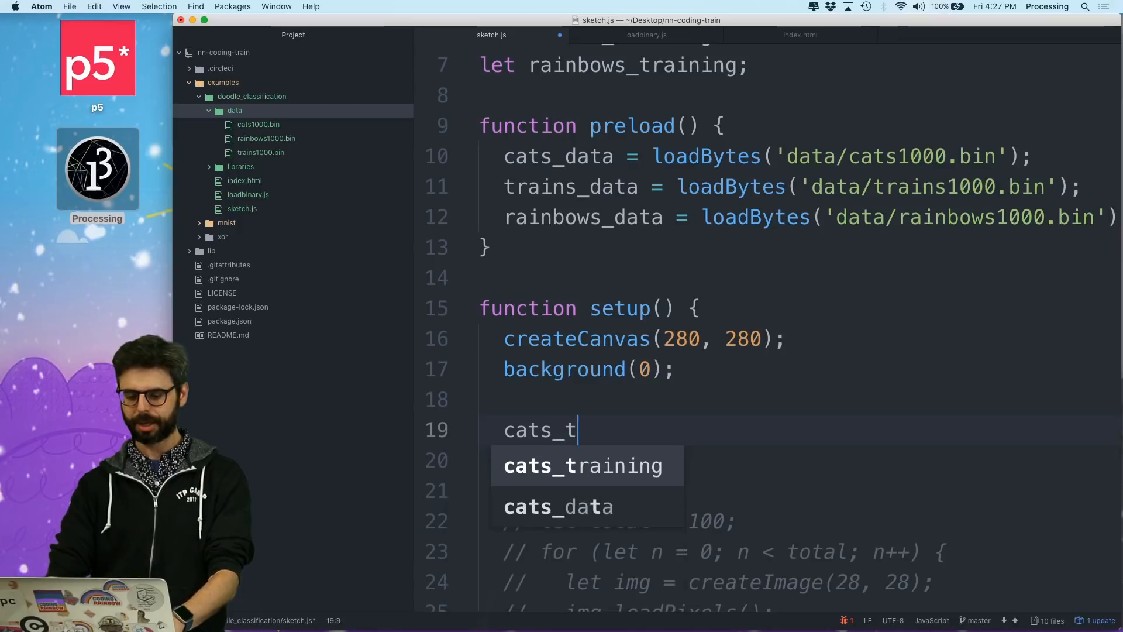
{"action": "type", "text": "raining = [];"}
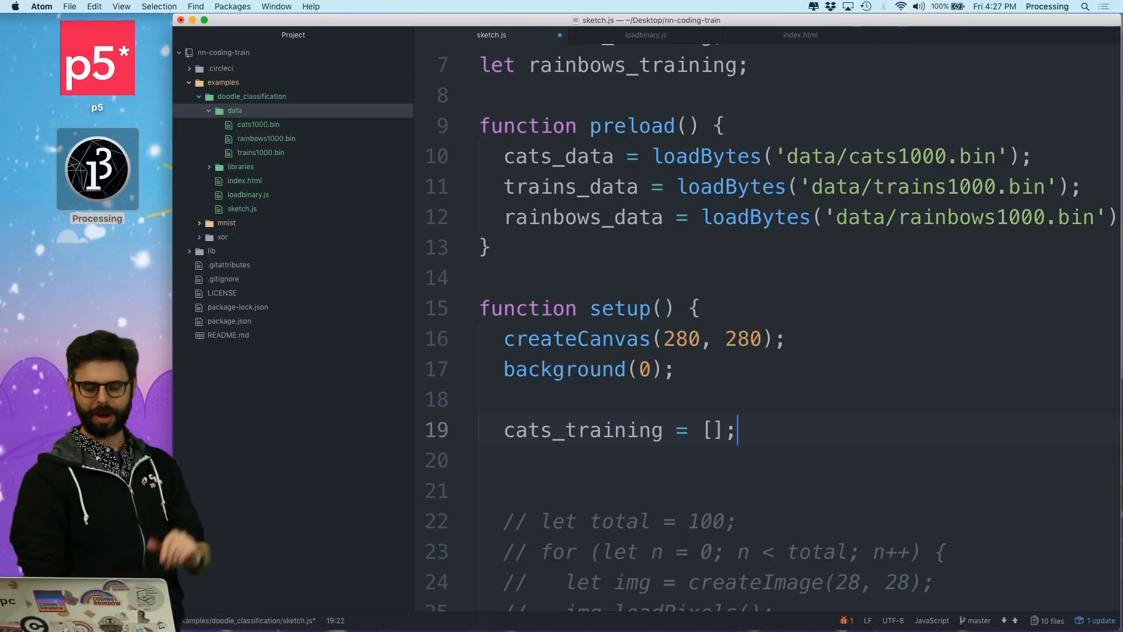
{"action": "key", "text": "Return"}
{"action": "type", "text": "for (let i = 0; i < 800"}
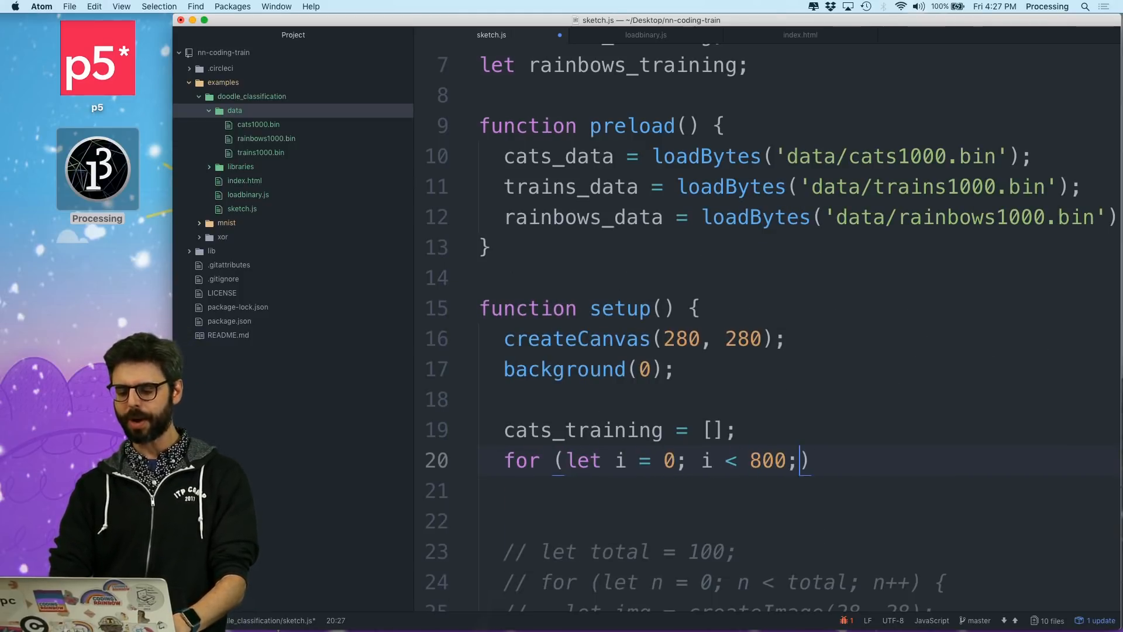
{"action": "type", "text": " i++"}
{"action": "key", "text": "Return"}
{"action": "scroll", "coordinate": [764, 334], "scroll_direction": "down", "scroll_amount": 2}
{"action": "type", "text": "cats_training[i] ="}
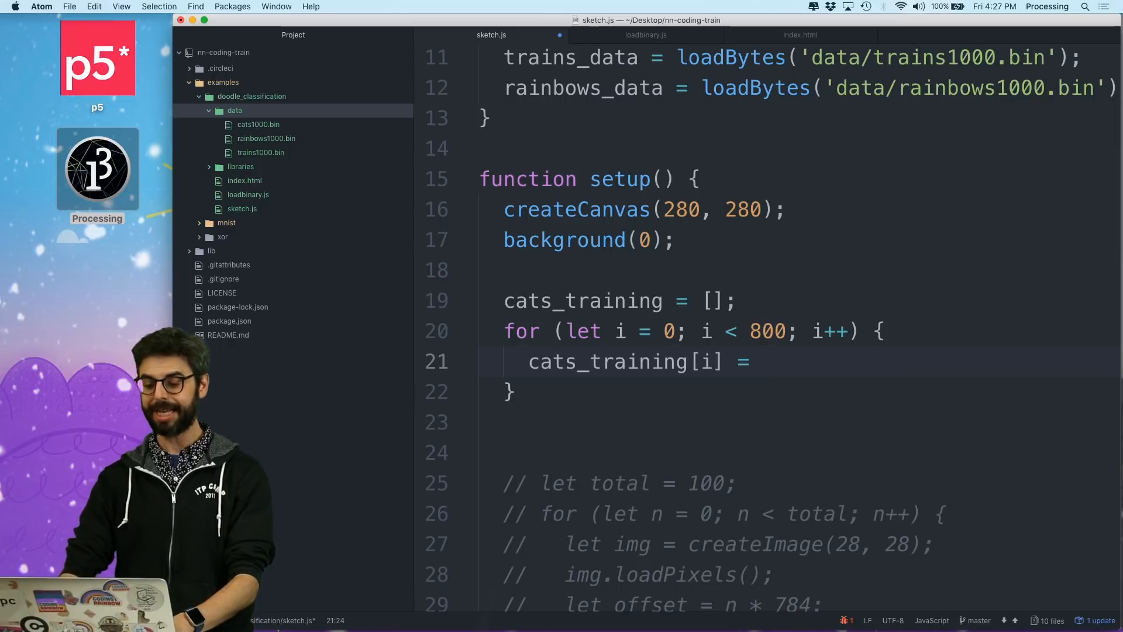
{"action": "type", "text": " cats_data."}
{"action": "type", "text": "Y("}
{"action": "type", "text": "()"}
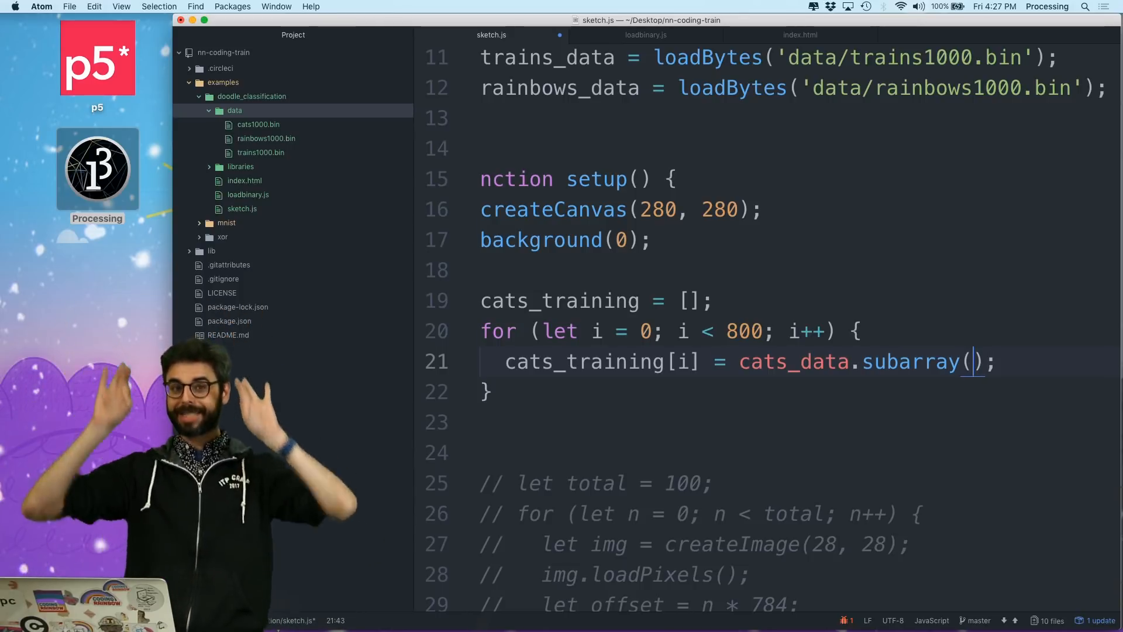
{"action": "type", "text": "i"}
Add 'let offset = i * 784;' and store cats_data.subarray(offset, offset + 784) in cats_training[i]
{"action": "key", "text": "BackSpace"}
{"action": "key", "text": "Up"}
{"action": "key", "text": "Return"}
{"action": "type", "text": "let offset = i *"}
{"action": "type", "text": "offset, offset+7"}
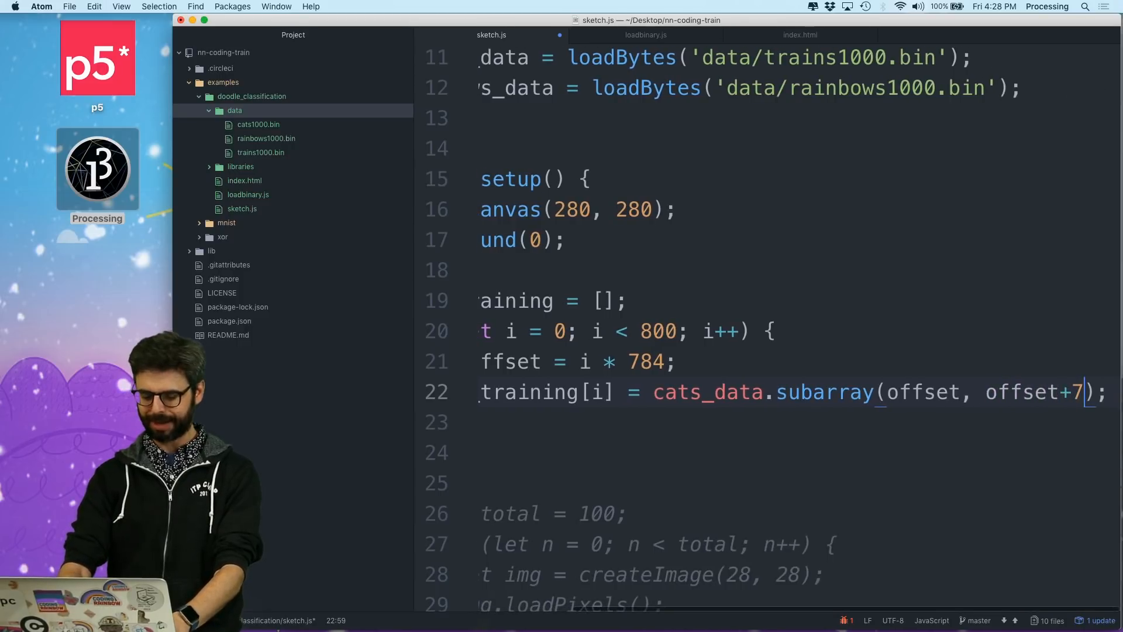
{"action": "type", "text": "84;"}
{"action": "key", "text": "BackSpace"}
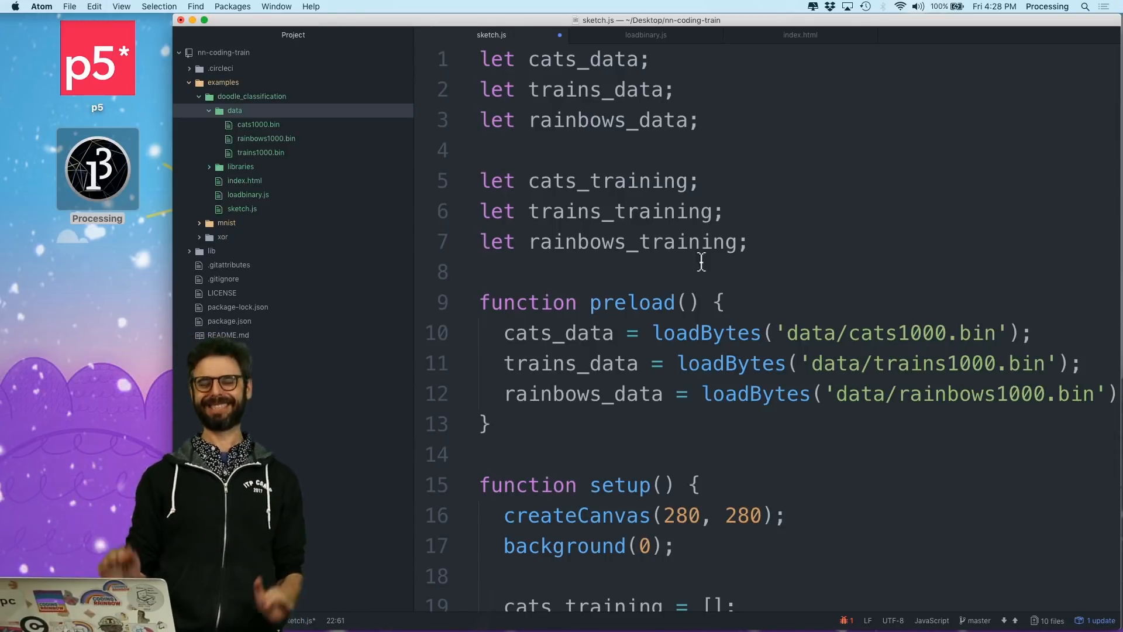
Declare 'const len = 784;' at the top of sketch.js and use len for the offset and slice end
{"action": "key", "text": "Return"}
{"action": "key", "text": "Return"}
{"action": "key", "text": "ctrl+z"}
{"action": "key", "text": "ctrl+z"}
{"action": "key", "text": "Up"}
{"action": "key", "text": "Return"}
{"action": "key", "text": "Return"}
{"action": "key", "text": "Up"}
{"action": "type", "text": "co"}
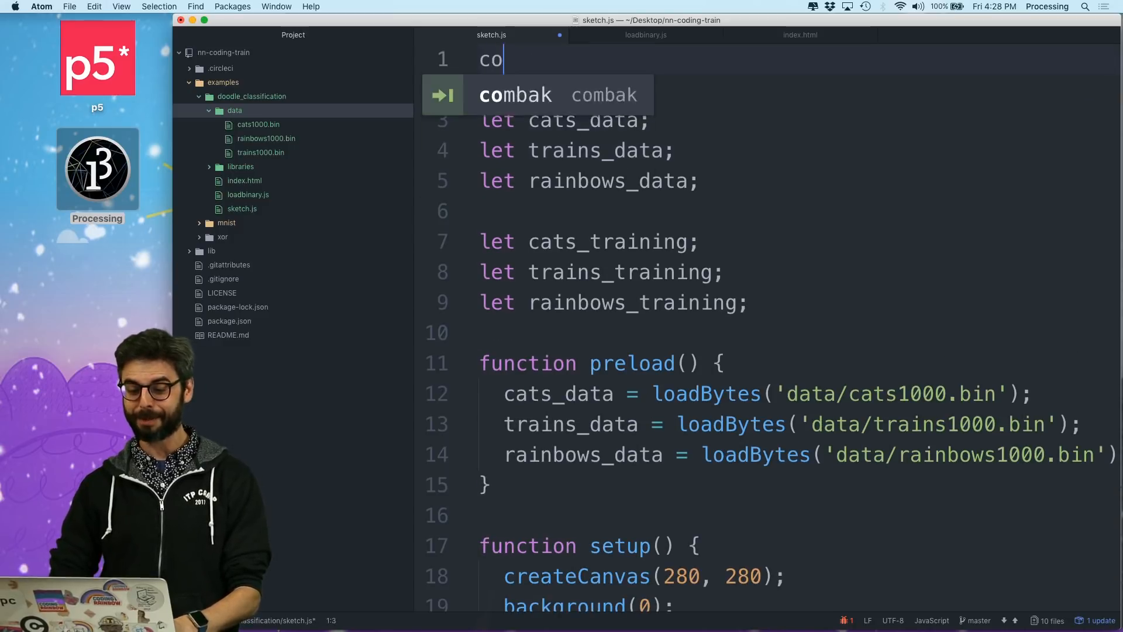
{"action": "type", "text": "nst len = 784;"}
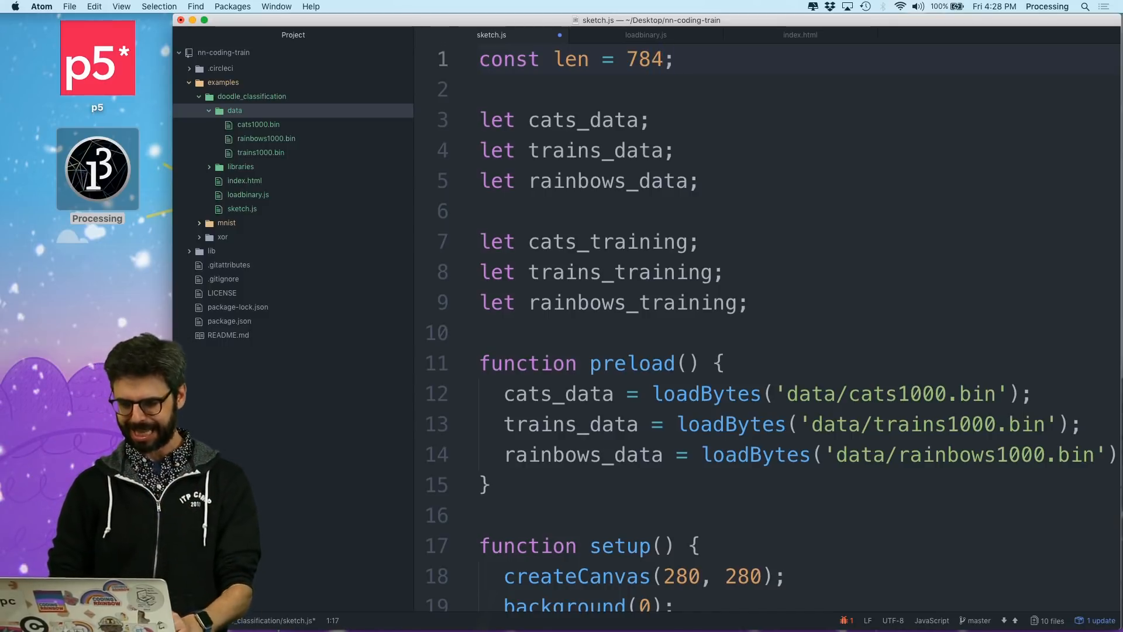
{"action": "scroll", "coordinate": [631, 248], "scroll_direction": "down", "scroll_amount": 10}
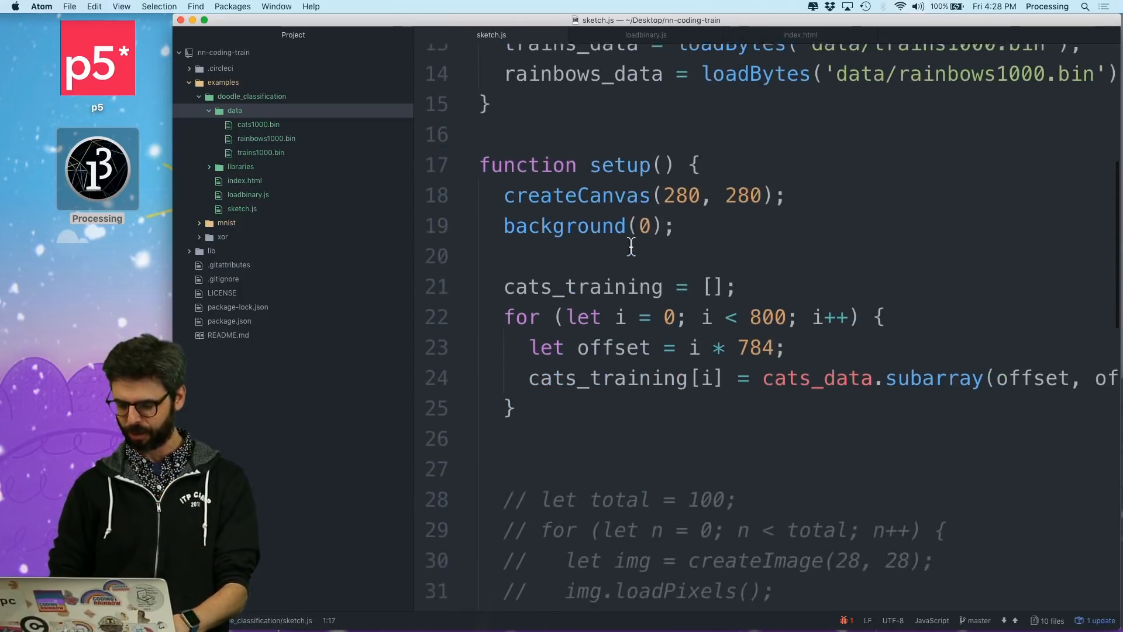
{"action": "scroll", "coordinate": [734, 241], "scroll_direction": "down", "scroll_amount": 5}
{"action": "type", "text": "len"}
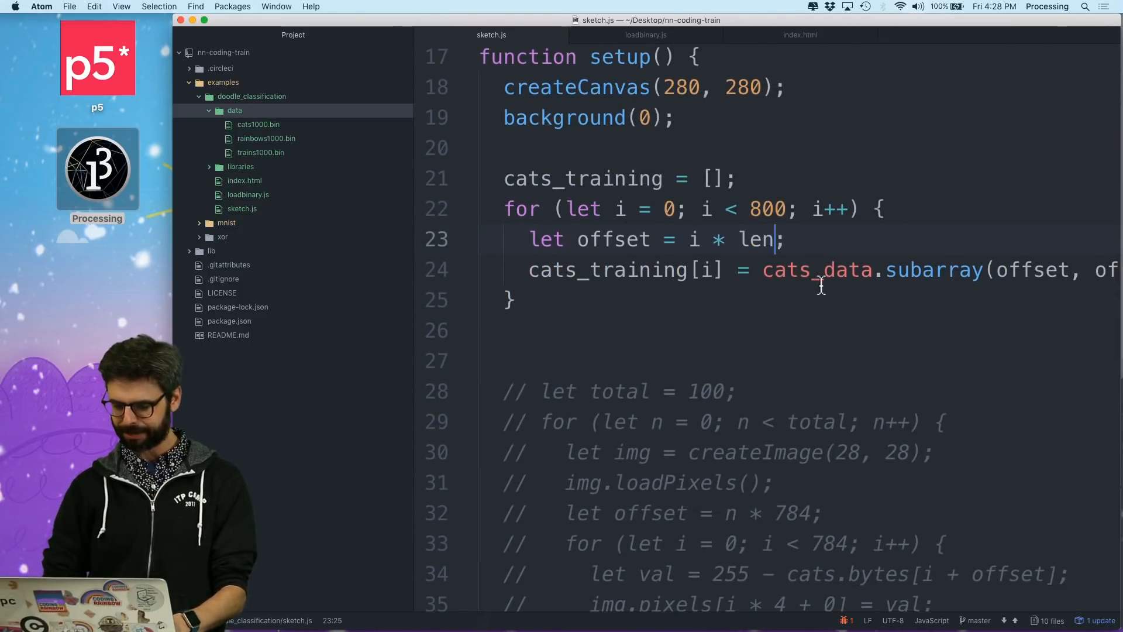
{"action": "scroll", "coordinate": [822, 285], "scroll_direction": "right", "scroll_amount": 5}
{"action": "type", "text": "len);"}
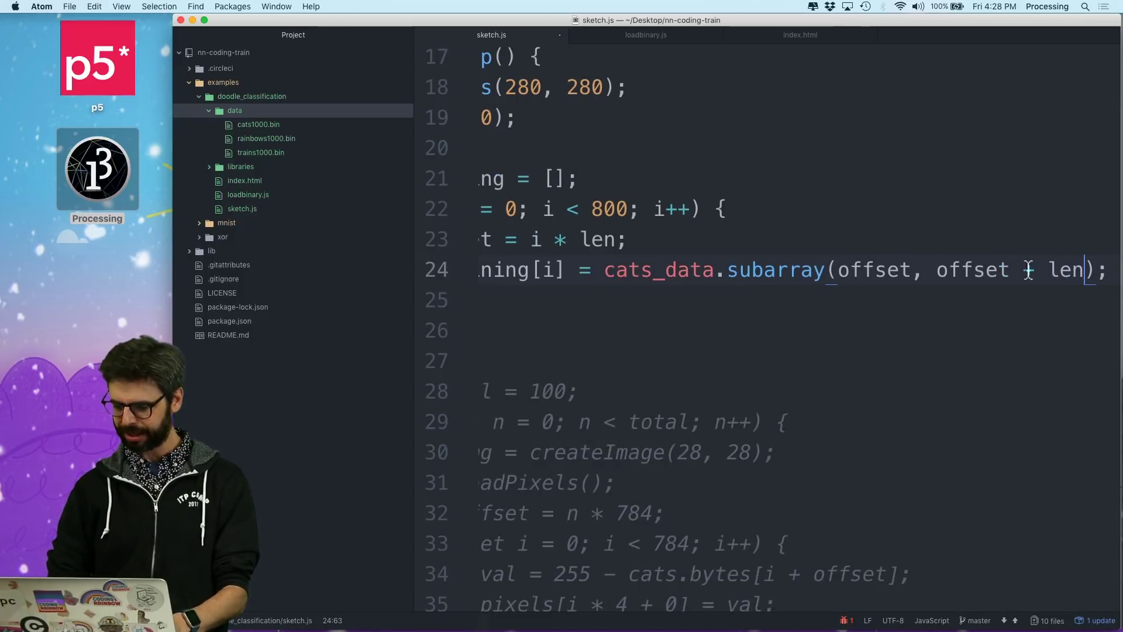
{"action": "scroll", "coordinate": [755, 342], "scroll_direction": "left", "scroll_amount": 5}
{"action": "scroll", "coordinate": [676, 303], "scroll_direction": "right", "scroll_amount": 5}
{"action": "scroll", "coordinate": [685, 302], "scroll_direction": "left", "scroll_amount": 5}
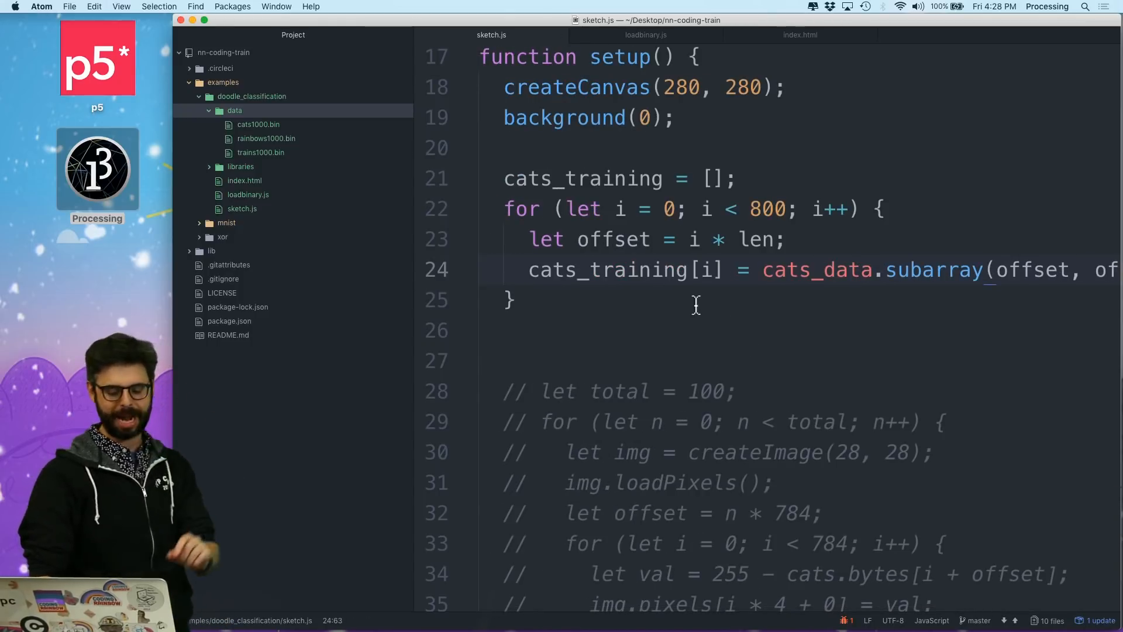
{"action": "key", "text": "super+Tab"}
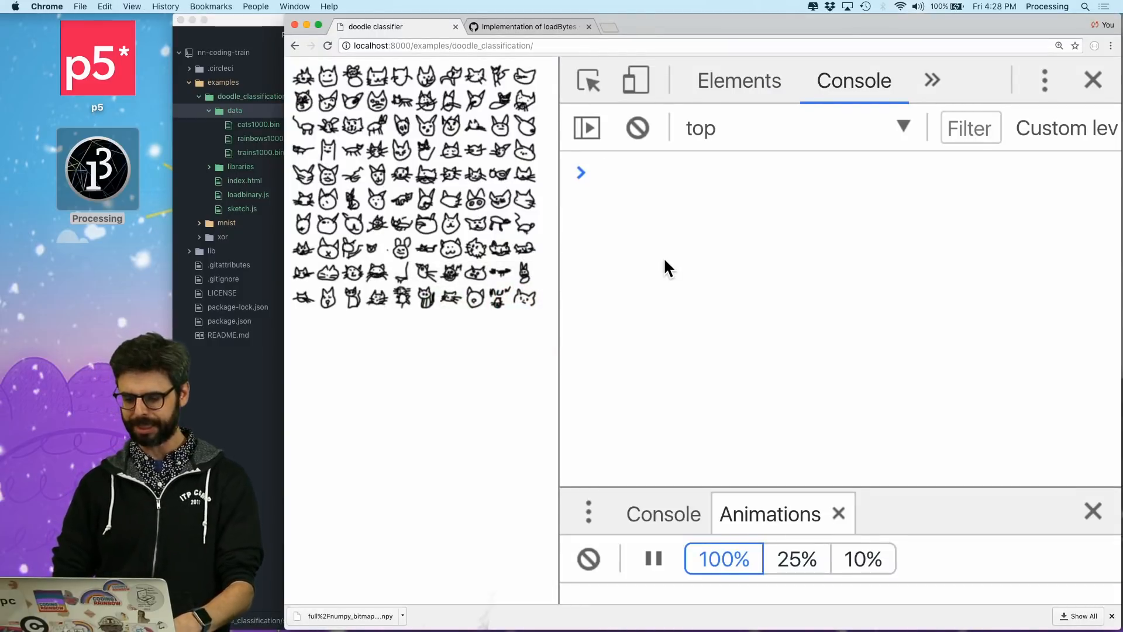
Reload the sketch in Chrome and read the 'subarray is not a function' TypeError
{"action": "key", "text": "super+r"}
{"action": "key", "text": "super+Tab"}
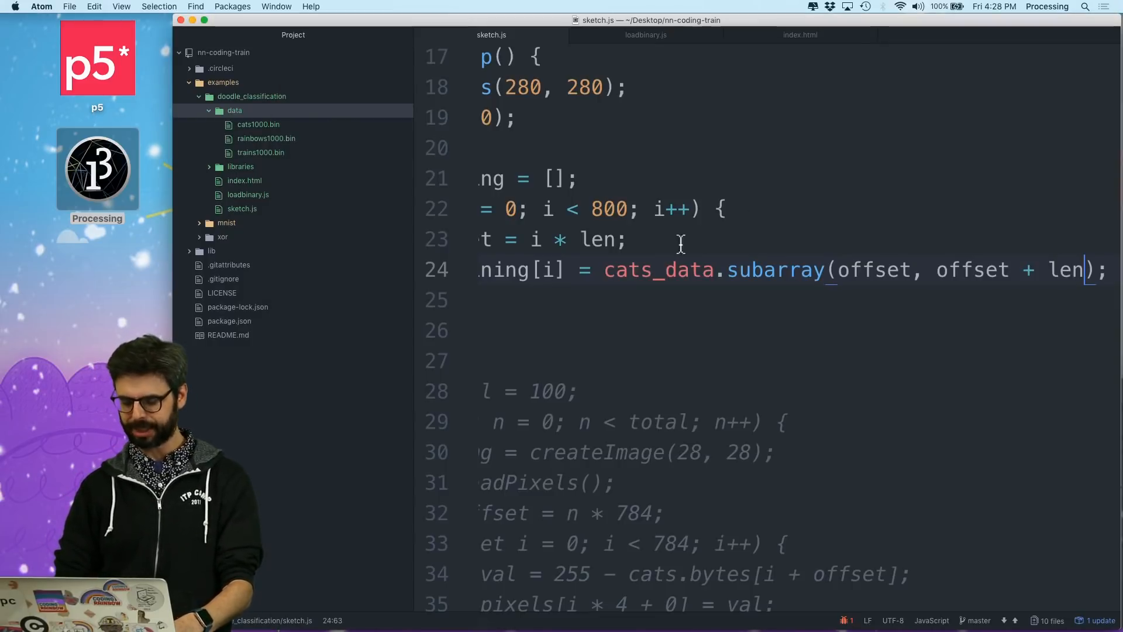
{"action": "scroll", "coordinate": [619, 257], "scroll_direction": "down", "scroll_amount": 8}
{"action": "scroll", "coordinate": [620, 257], "scroll_direction": "down", "scroll_amount": 3}
{"action": "type", "text": "//}"}
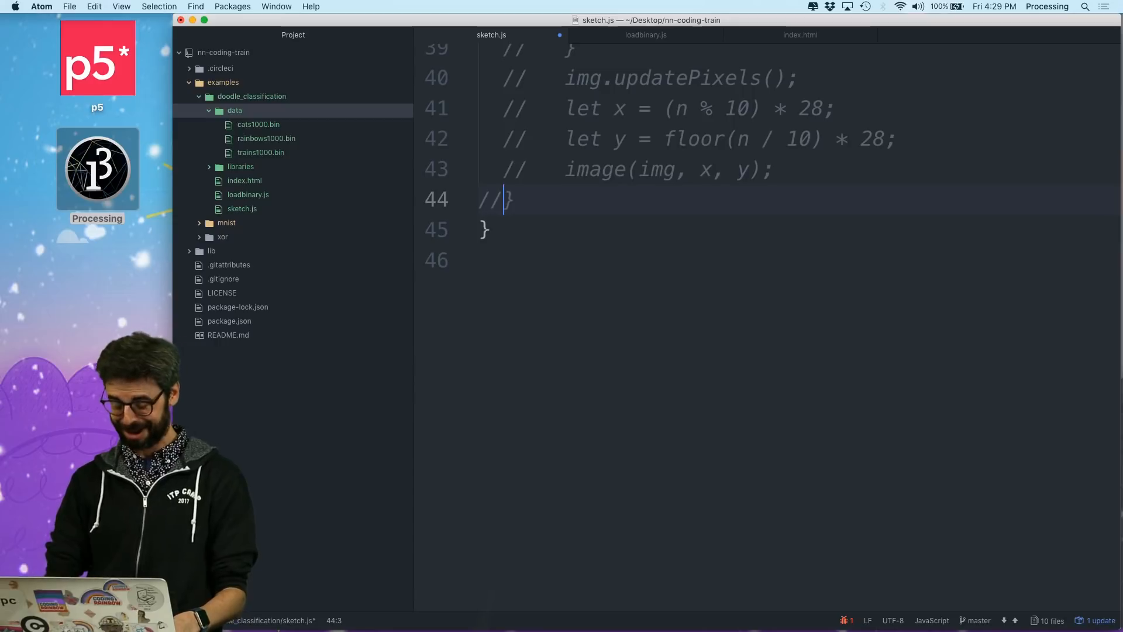
{"action": "key", "text": "super+Tab"}
{"action": "key", "text": "super+r"}
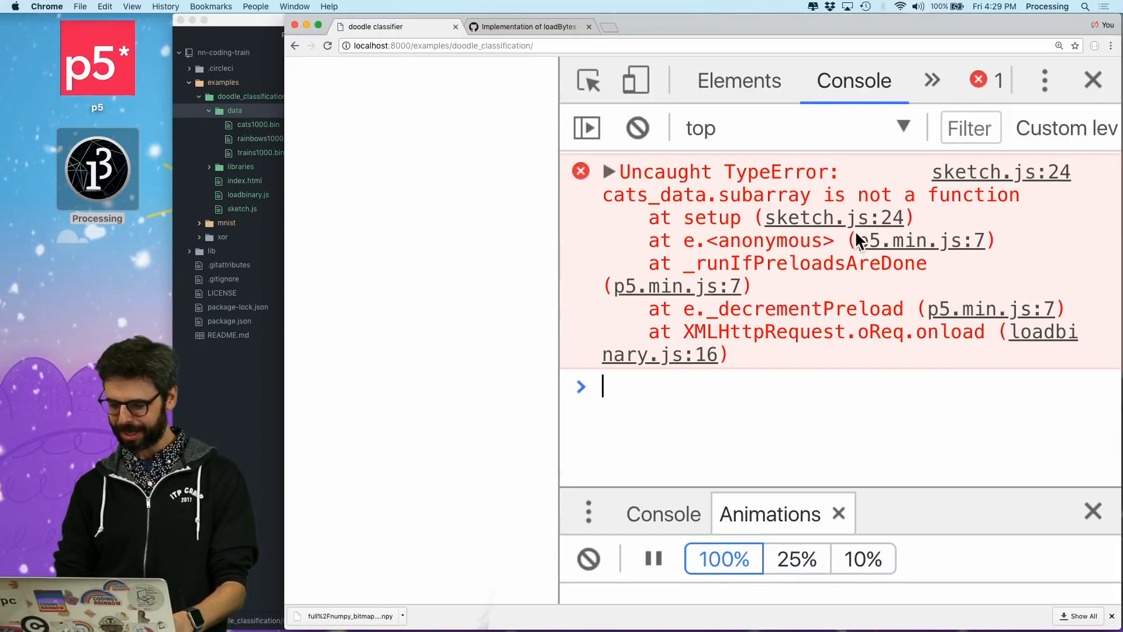
{"action": "key", "text": "super+Tab"}
{"action": "scroll", "coordinate": [816, 211], "scroll_direction": "up", "scroll_amount": 10}
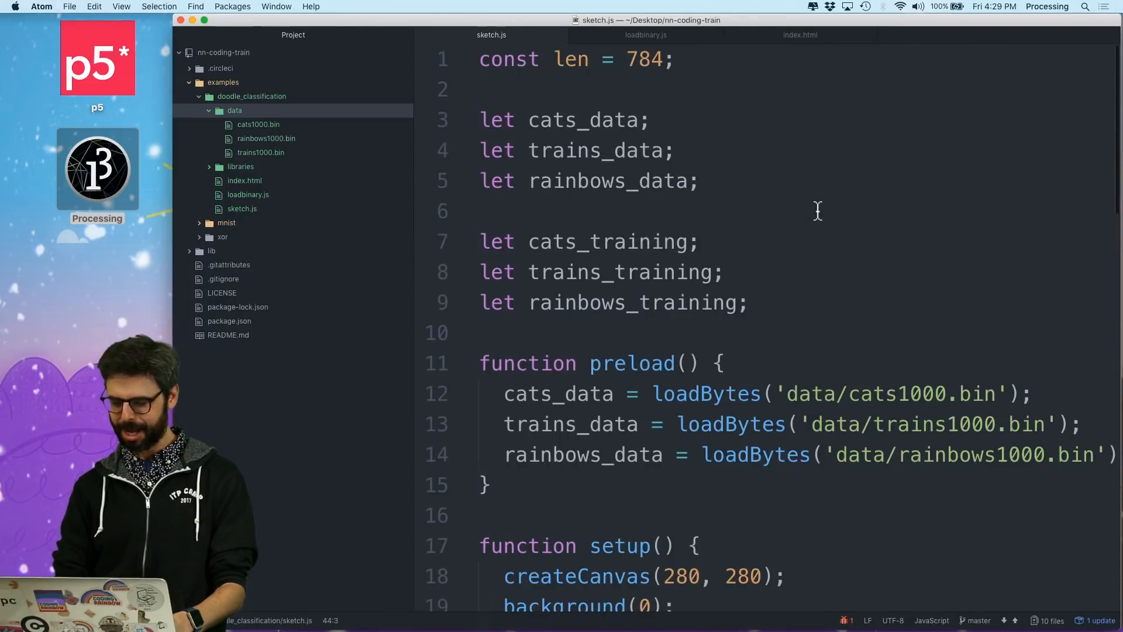
{"action": "scroll", "coordinate": [817, 211], "scroll_direction": "down", "scroll_amount": 5}
{"action": "scroll", "coordinate": [816, 211], "scroll_direction": "down", "scroll_amount": 3}
{"action": "type", "text": "bytes.subarray(offs"}
Slice from cats_data.bytes.subarray instead, save, and reload the page
{"action": "key", "text": "super+s"}
{"action": "key", "text": "super+Tab"}
{"action": "key", "text": "super+r"}
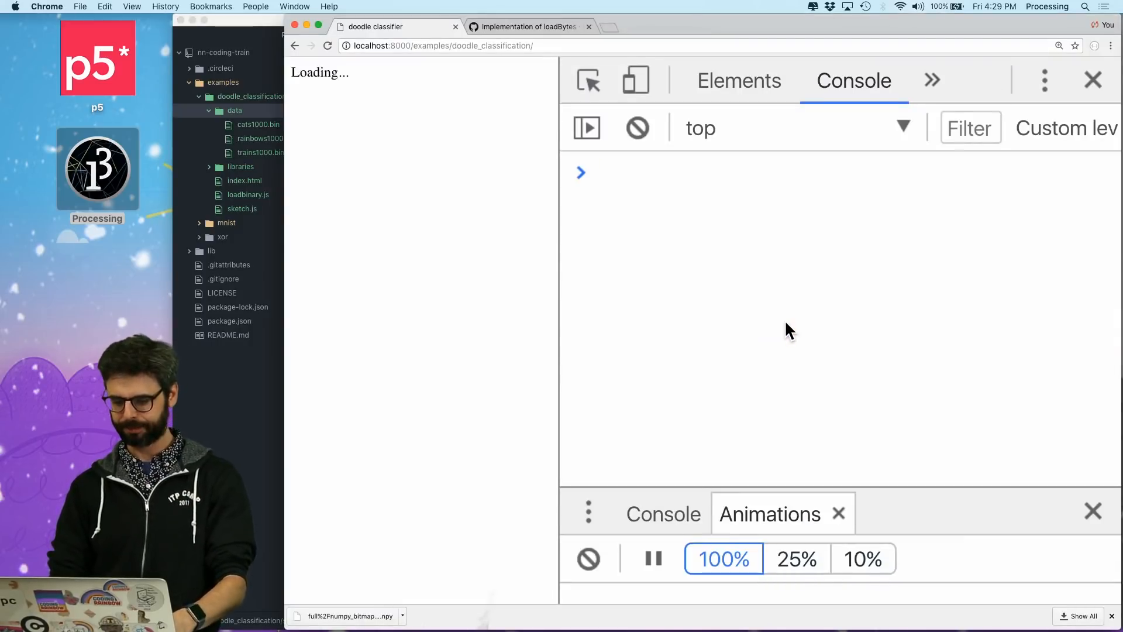
{"action": "type", "text": "cats_training"}
Evaluate cats_training in the console and inspect its 800 Uint8Array(784) entries
{"action": "key", "text": "Return"}
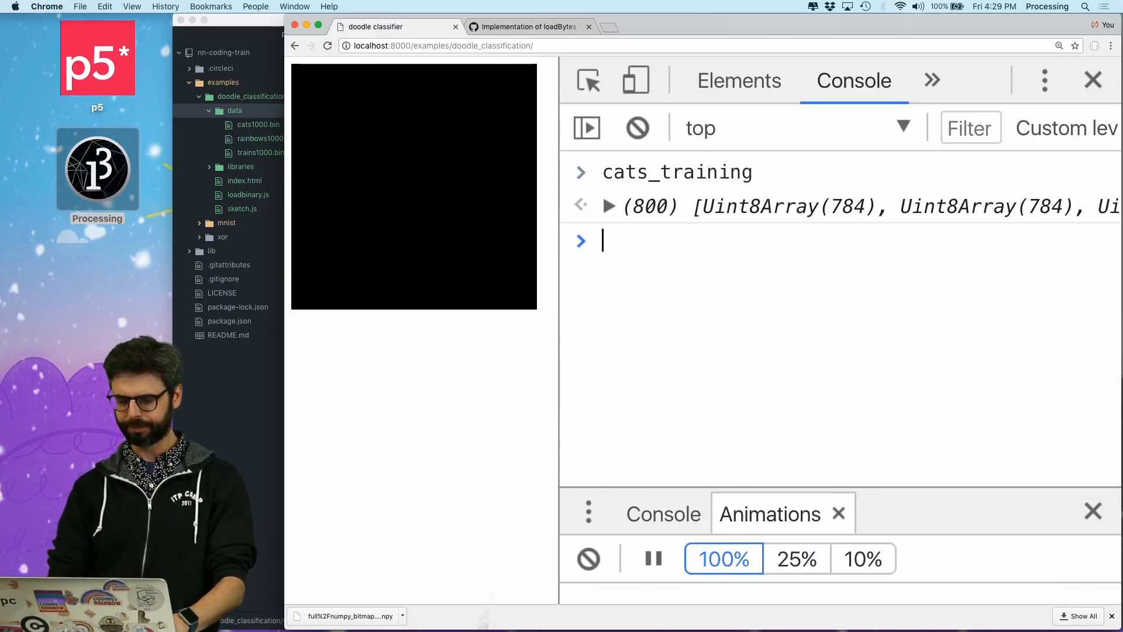
{"action": "left_click", "coordinate": [610, 206]}
{"action": "left_click", "coordinate": [630, 234]}
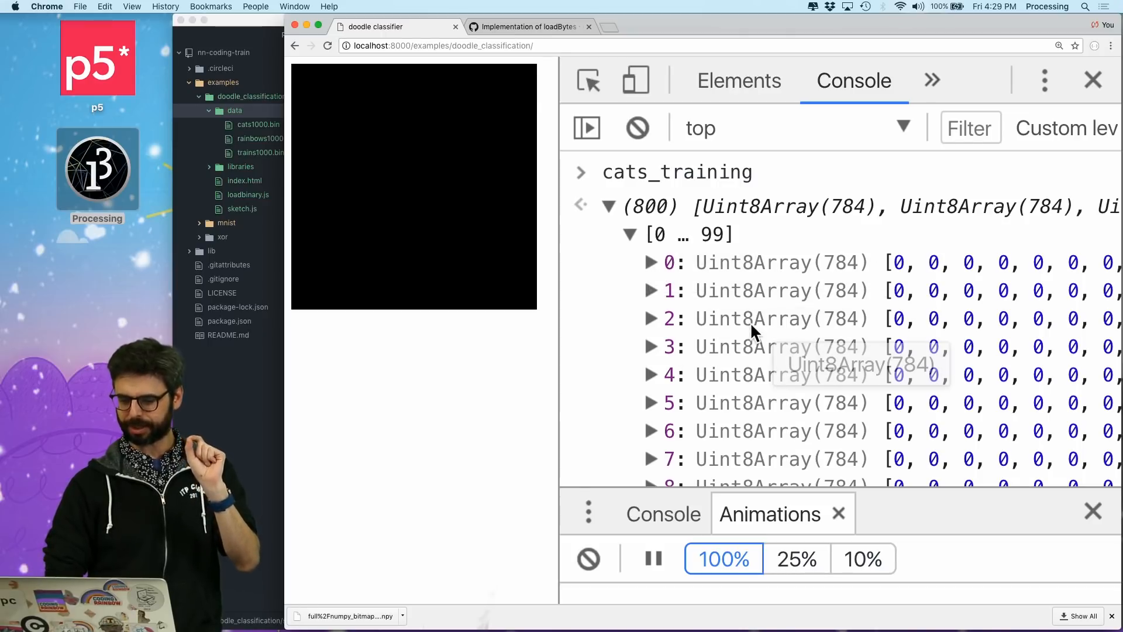
{"action": "scroll", "coordinate": [972, 353], "scroll_direction": "right", "scroll_amount": 10}
{"action": "scroll", "coordinate": [949, 363], "scroll_direction": "left", "scroll_amount": 5}
{"action": "scroll", "coordinate": [922, 355], "scroll_direction": "left", "scroll_amount": 5}
{"action": "left_click", "coordinate": [608, 207]}
Back in Atom, change the loop count from 800 to 1000
{"action": "key", "text": "super+Tab"}
{"action": "double_click", "coordinate": [764, 213]}
{"action": "type", "text": "1"}
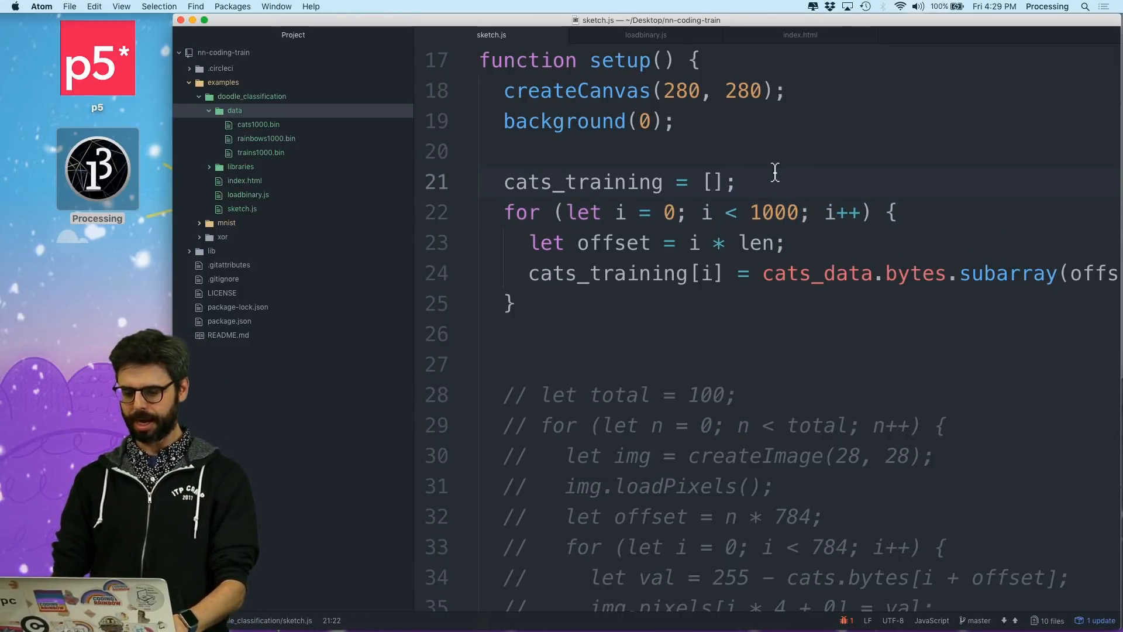
Add an if (i < 800) / else split inside the loop over 1000 drawings and save
{"action": "key", "text": "Return"}
{"action": "scroll", "coordinate": [776, 184], "scroll_direction": "up", "scroll_amount": 8}
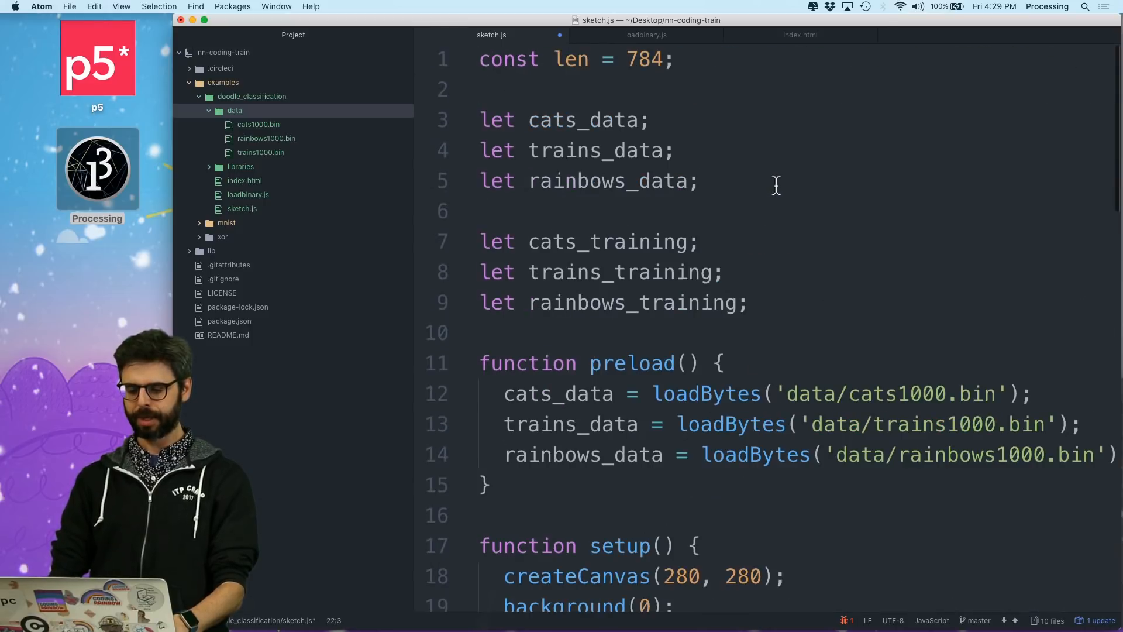
{"action": "key", "text": "Return"}
{"action": "type", "text": "const total_data = 1000;"}
{"action": "scroll", "coordinate": [691, 197], "scroll_direction": "down", "scroll_amount": 5}
{"action": "scroll", "coordinate": [690, 197], "scroll_direction": "down", "scroll_amount": 3}
{"action": "double_click", "coordinate": [772, 167]}
{"action": "type", "text": "total_data"}
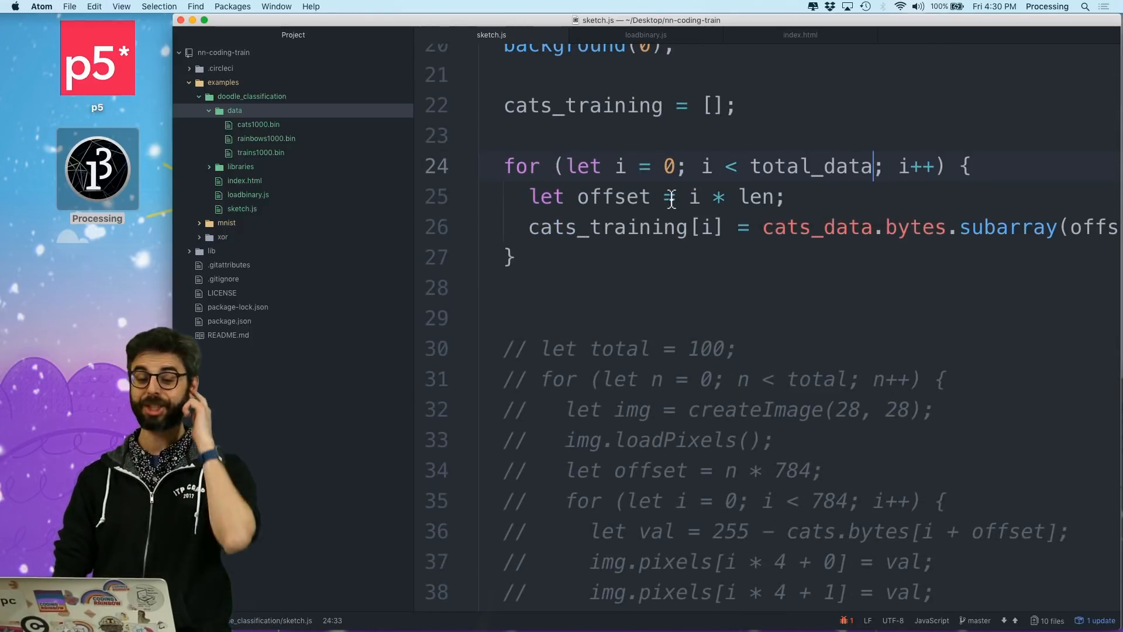
{"action": "left_click", "coordinate": [998, 169]}
{"action": "key", "text": "Return"}
{"action": "key", "text": "BackSpace"}
{"action": "key", "text": "Return"}
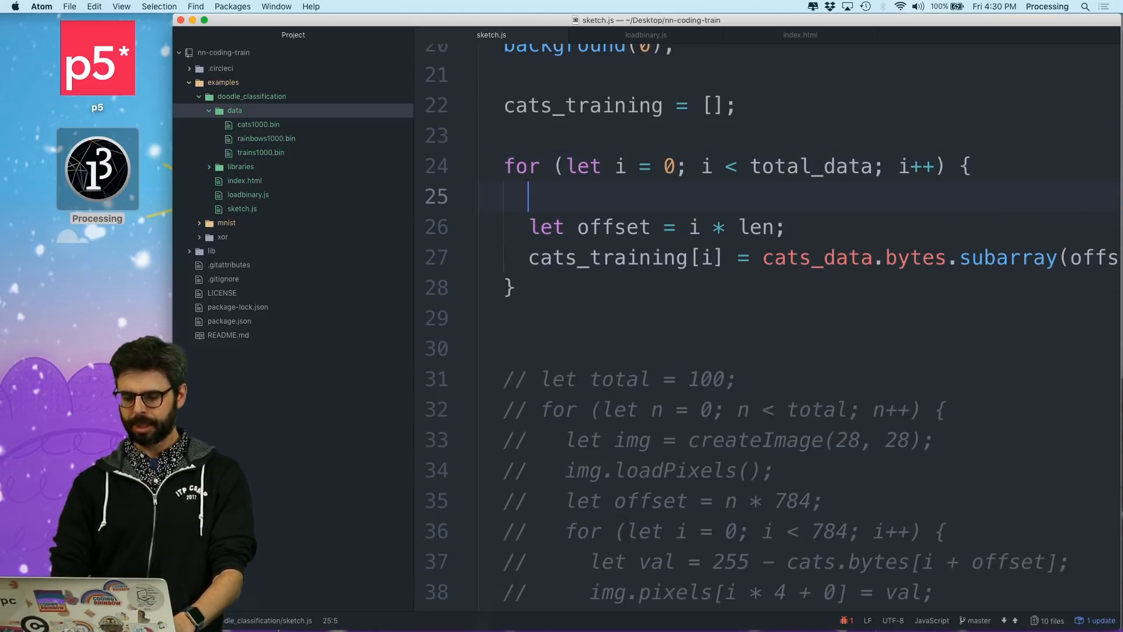
{"action": "type", "text": "if (i < 800) {"}
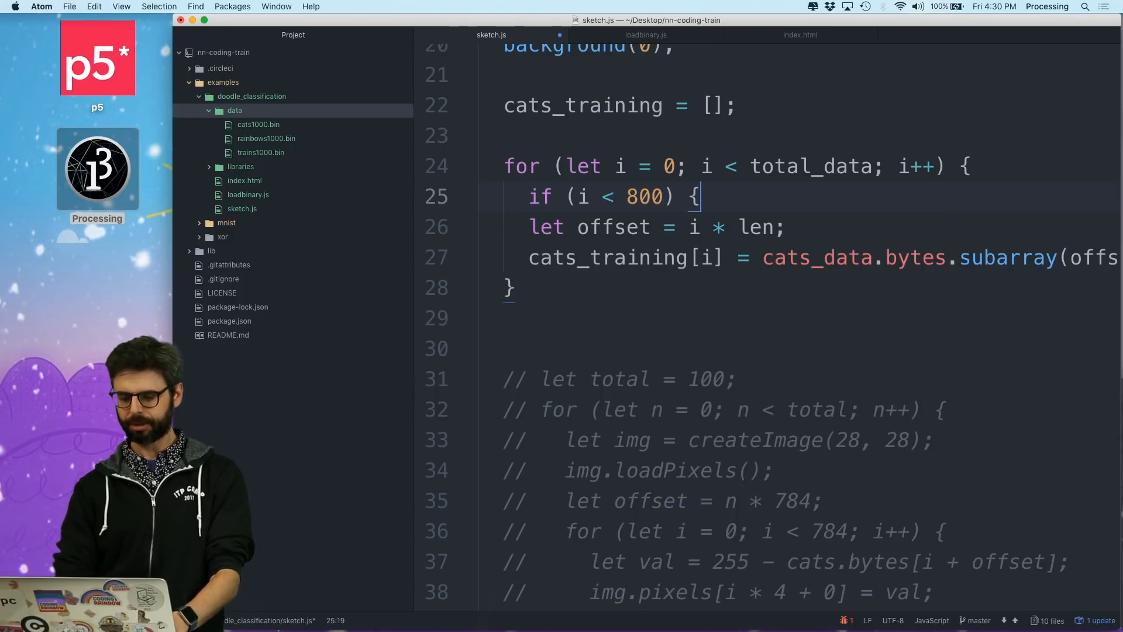
{"action": "key", "text": "Return"}
{"action": "type", "text": "el"}
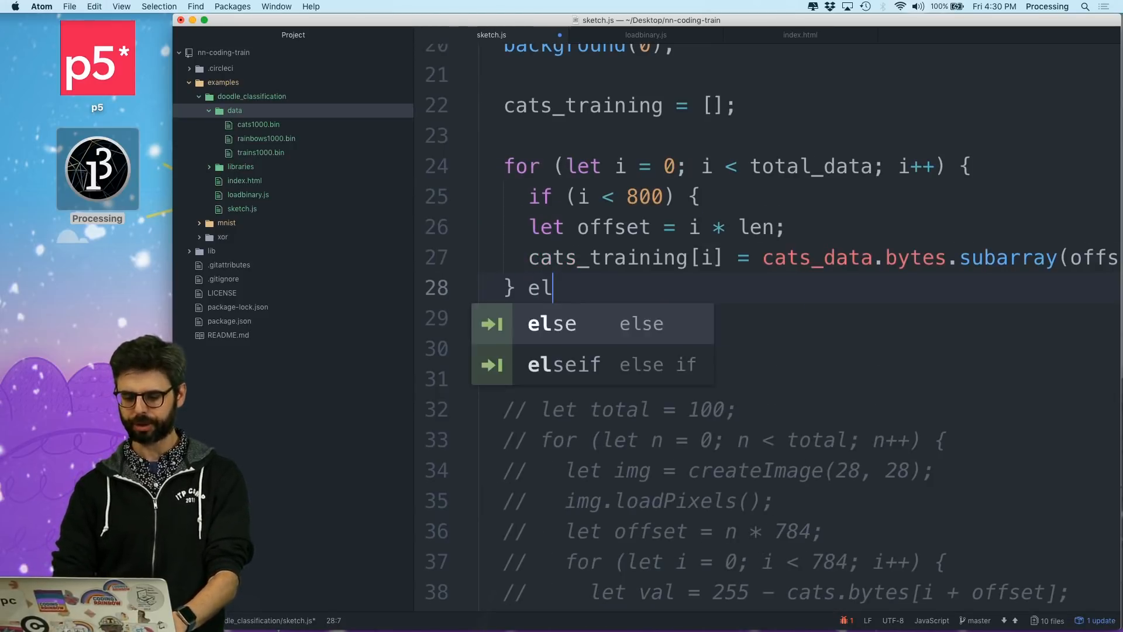
{"action": "type", "text": "se {"}
{"action": "key", "text": "Return"}
{"action": "key", "text": "super+s"}
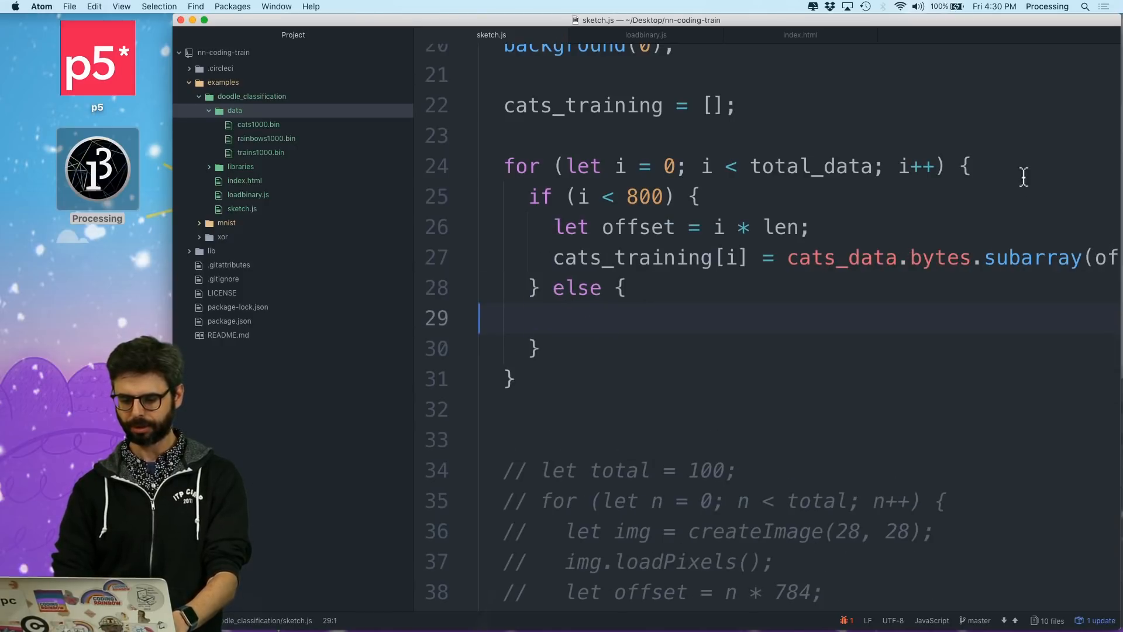
Move the offset line above the if check and copy the slice assignment into the else branch
{"action": "left_click", "coordinate": [732, 230]}
{"action": "key", "text": "super+x"}
{"action": "key", "text": "Up"}
{"action": "key", "text": "super+v"}
{"action": "key", "text": "shift+Down"}
{"action": "key", "text": "super+c"}
{"action": "key", "text": "Down"}
{"action": "key", "text": "Down"}
{"action": "key", "text": "super+v"}
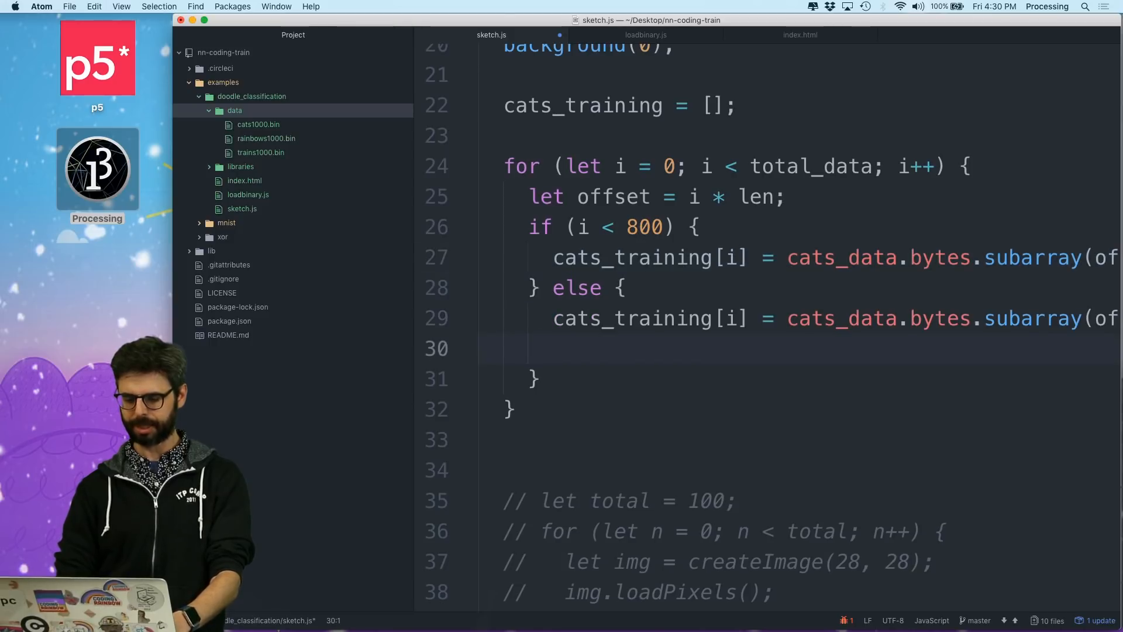
{"action": "key", "text": "super+Right"}
Declare 'cats_testing = [];' and make the else branch store into cats_testing[i - 800]; save
{"action": "left_click", "coordinate": [717, 109]}
{"action": "key", "text": "Return"}
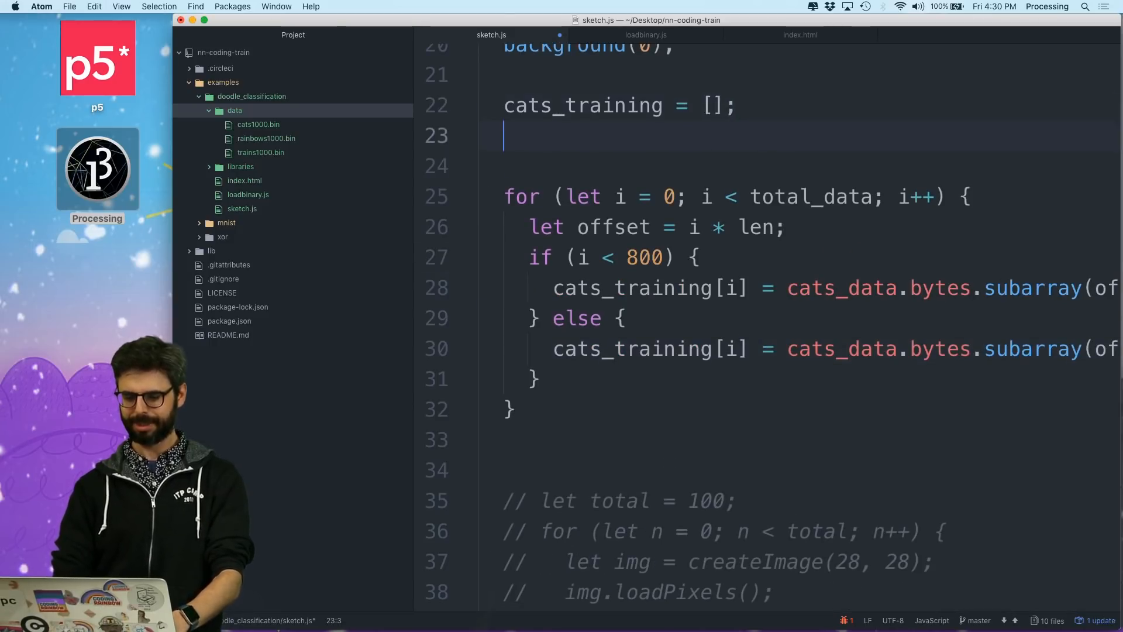
{"action": "type", "text": "cats_"}
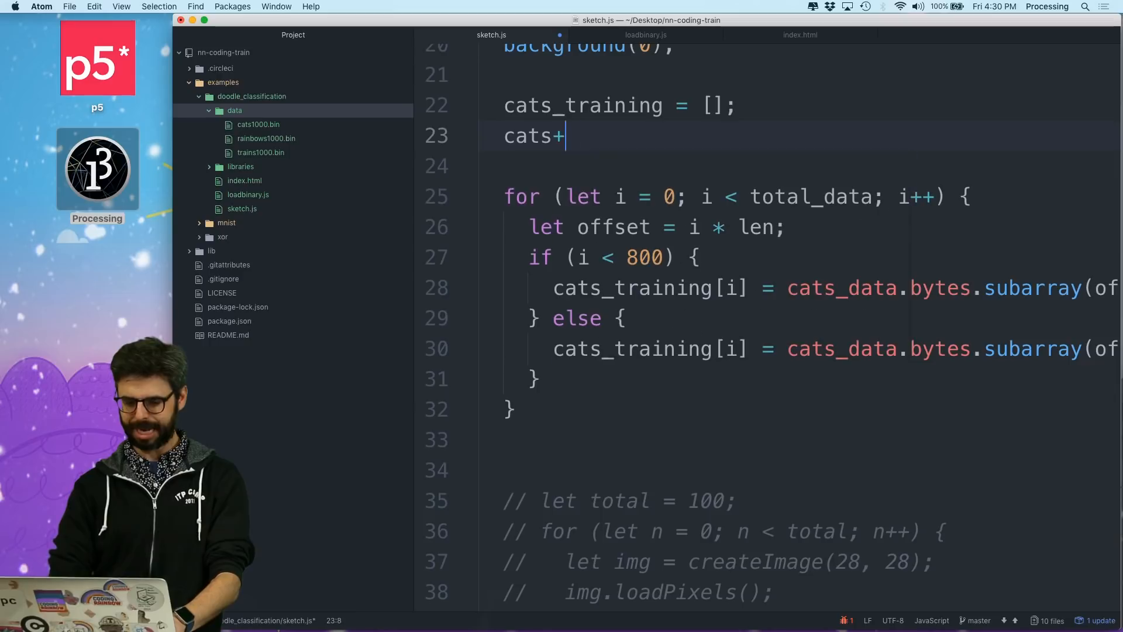
{"action": "type", "text": "testing = [];"}
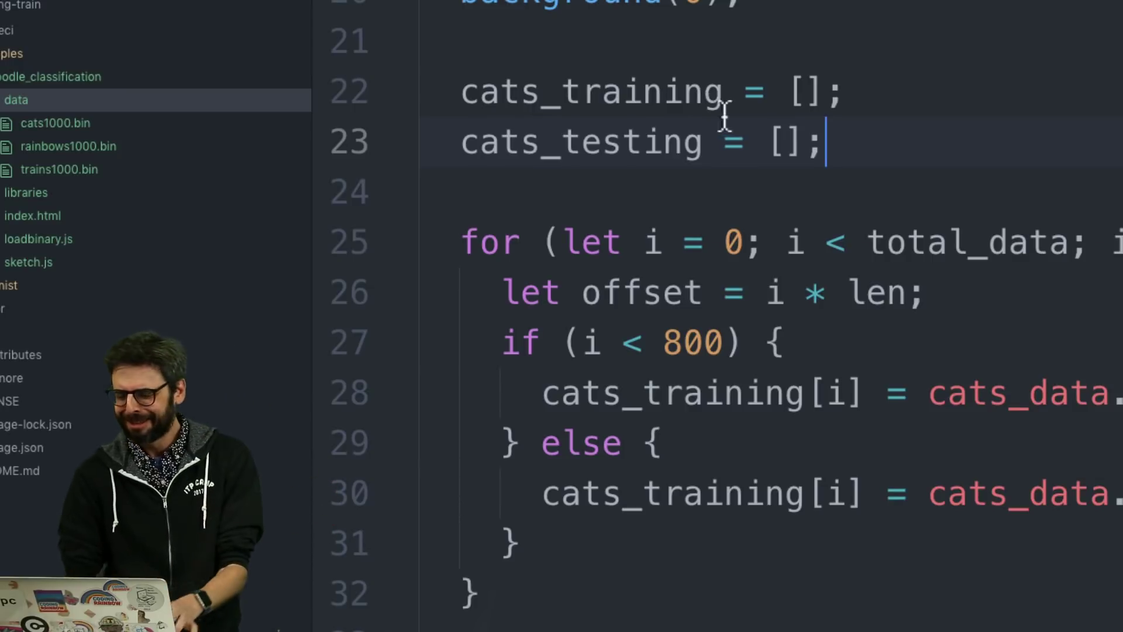
{"action": "left_click", "coordinate": [724, 142]}
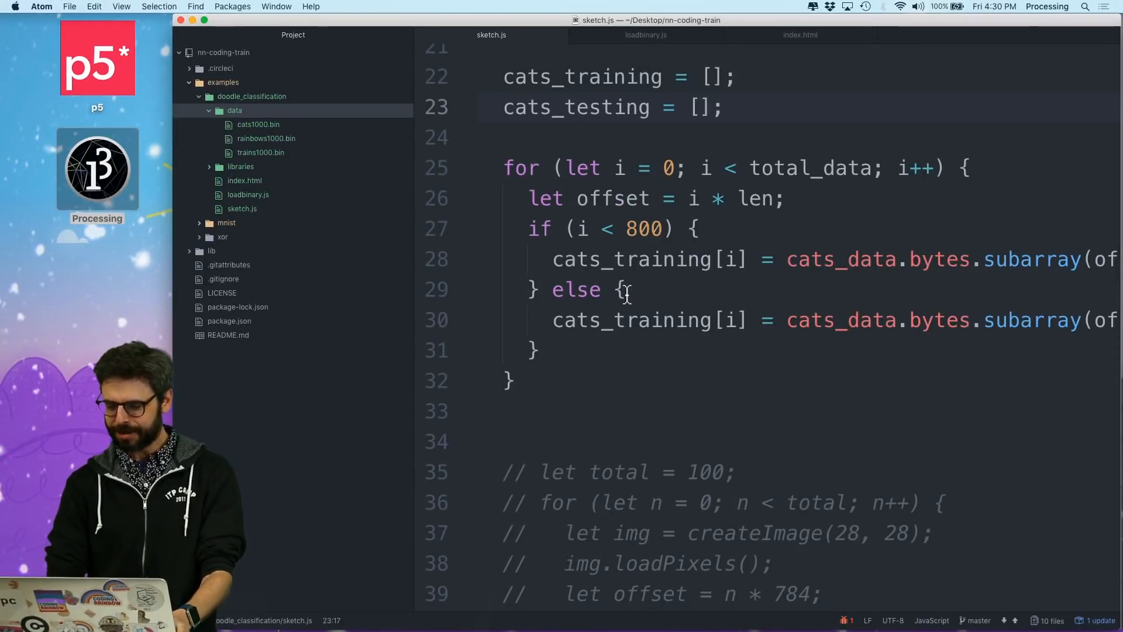
{"action": "scroll", "coordinate": [652, 334], "scroll_direction": "down", "scroll_amount": 1}
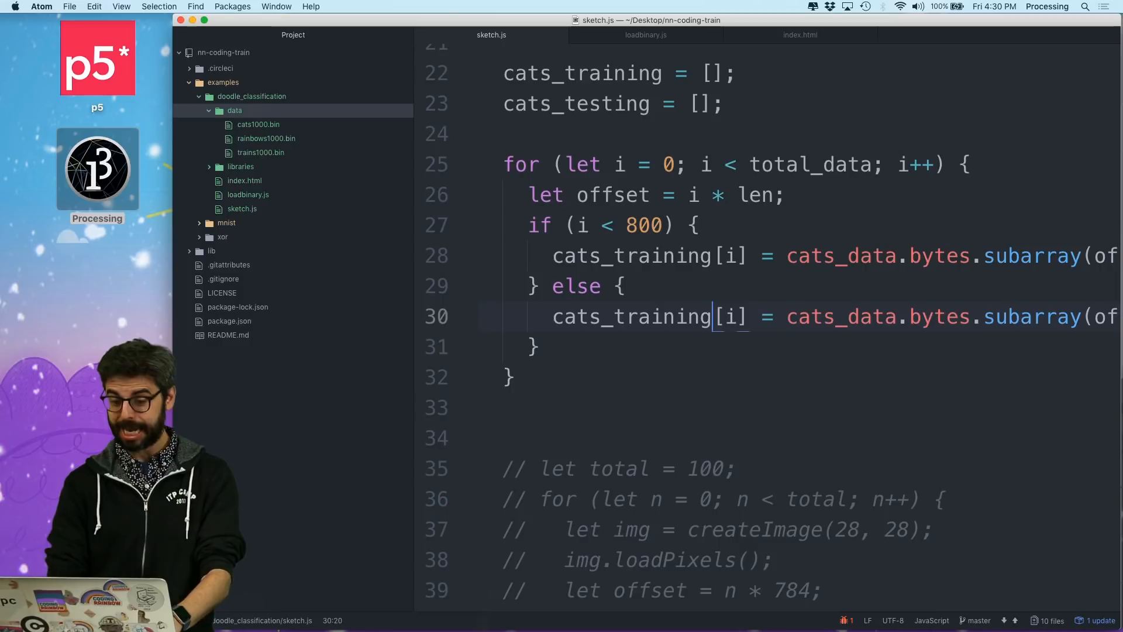
{"action": "key", "text": "BackSpace"}
{"action": "key", "text": "BackSpace"}
{"action": "key", "text": "BackSpace"}
{"action": "key", "text": "BackSpace"}
{"action": "key", "text": "BackSpace"}
{"action": "key", "text": "BackSpace"}
{"action": "key", "text": "BackSpace"}
{"action": "type", "text": "esting"}
{"action": "scroll", "coordinate": [832, 363], "scroll_direction": "right", "scroll_amount": 5}
{"action": "scroll", "coordinate": [831, 363], "scroll_direction": "left", "scroll_amount": 5}
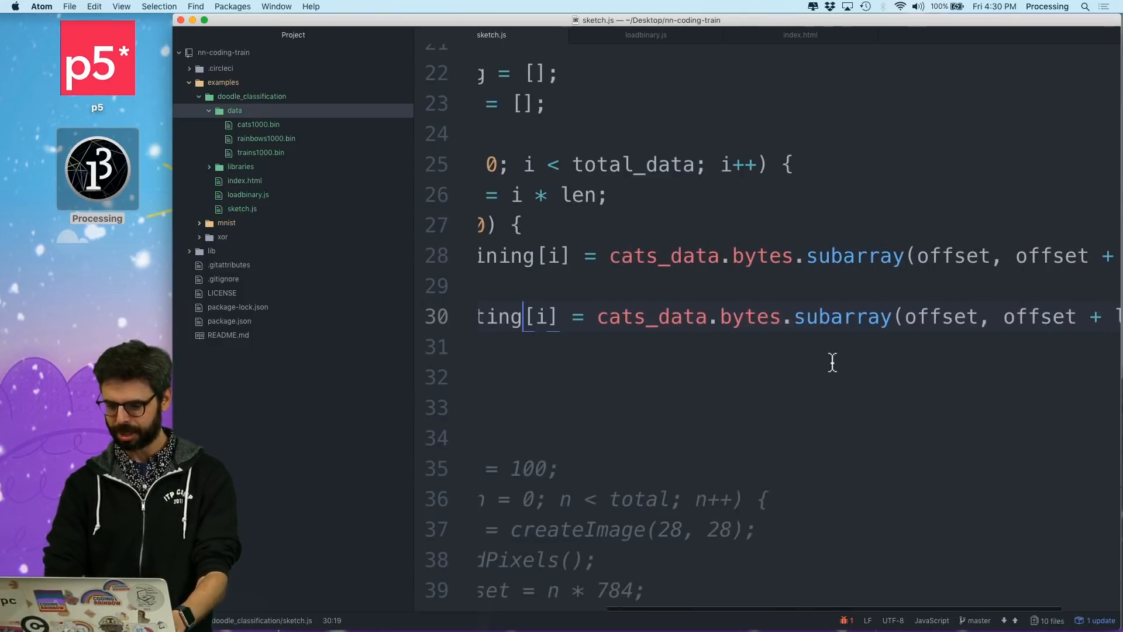
{"action": "scroll", "coordinate": [831, 363], "scroll_direction": "right", "scroll_amount": 5}
{"action": "scroll", "coordinate": [833, 363], "scroll_direction": "right", "scroll_amount": 1}
{"action": "scroll", "coordinate": [930, 315], "scroll_direction": "left", "scroll_amount": 5}
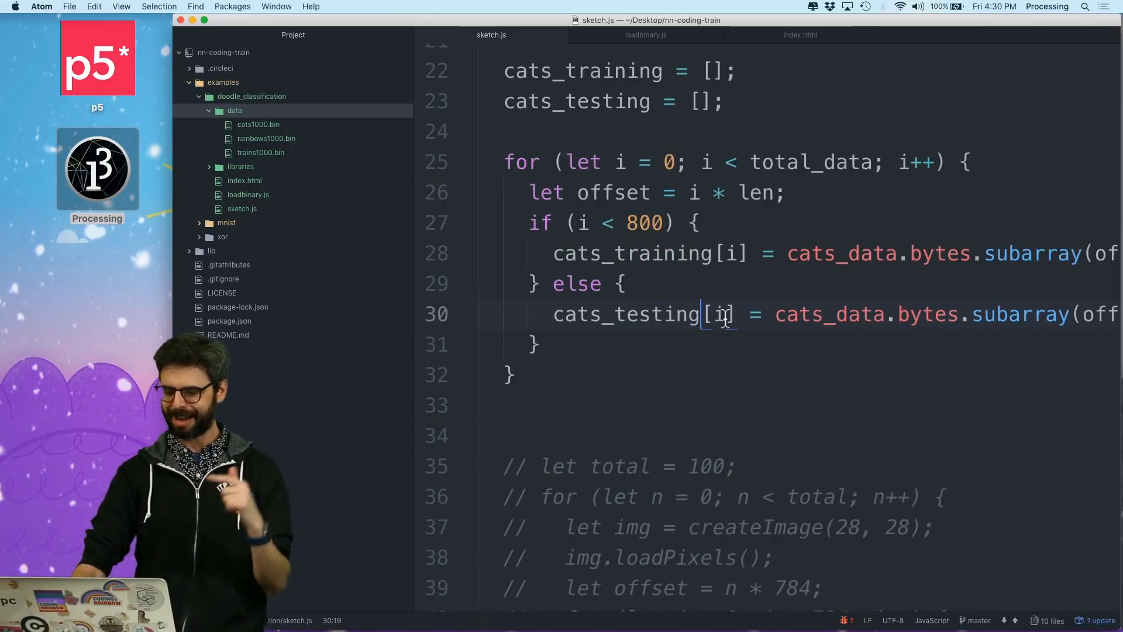
{"action": "type", "text": "+"}
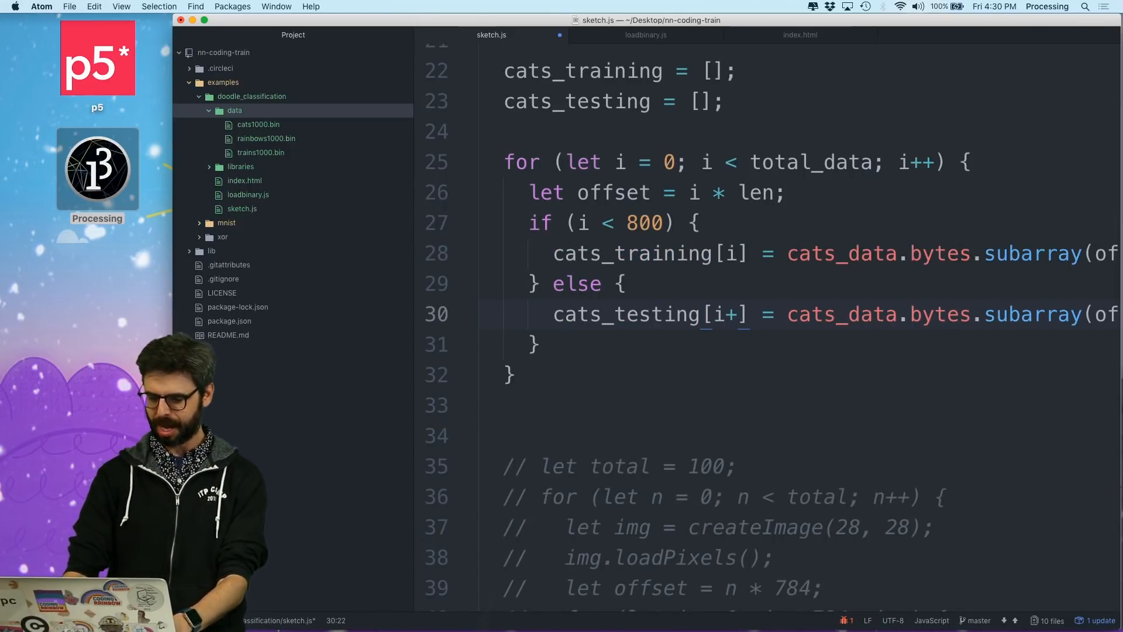
{"action": "key", "text": "BackSpace"}
{"action": "type", "text": "-"}
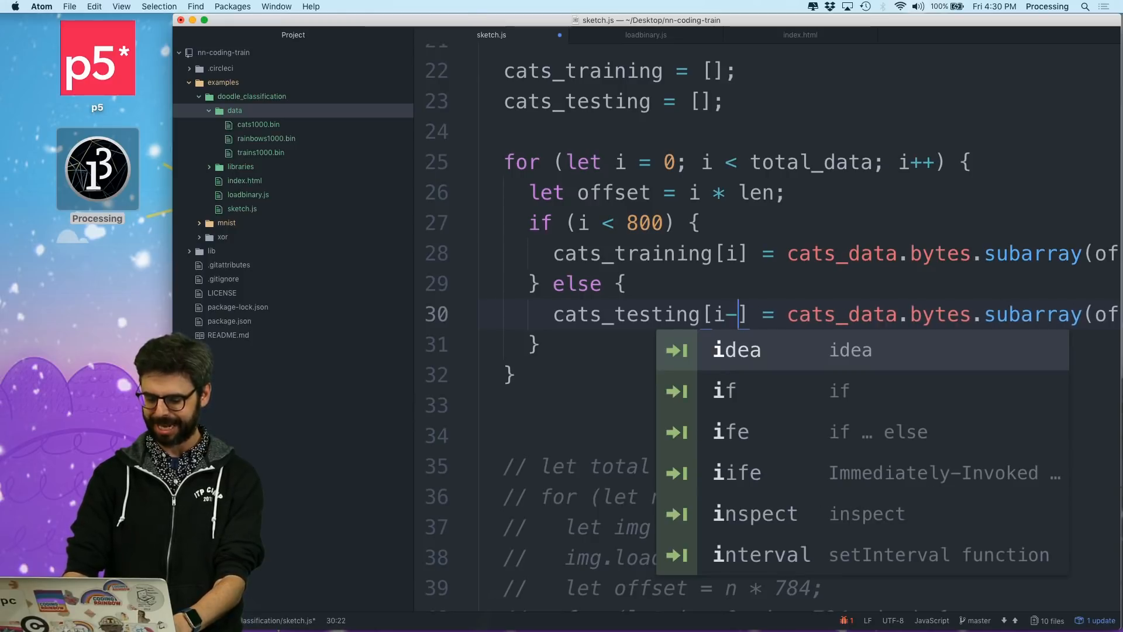
{"action": "type", "text": "800"}
{"action": "key", "text": "super+s"}
Add 'let threshold = floor(0.8 * total_data);' below the offset line and save
{"action": "double_click", "coordinate": [645, 223]}
{"action": "left_click", "coordinate": [843, 195]}
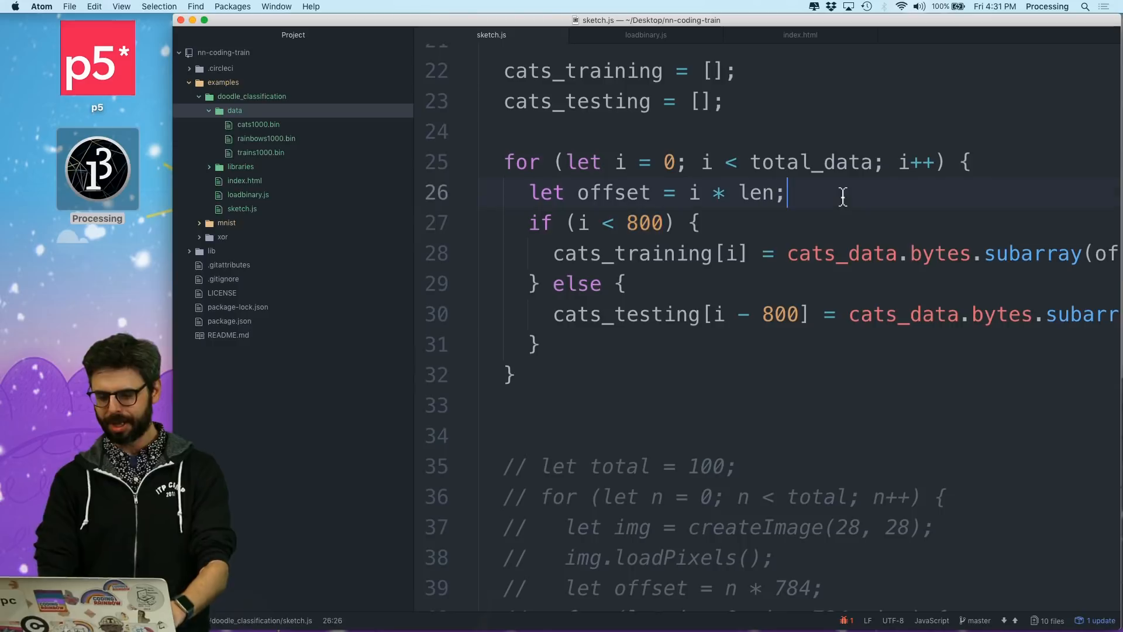
{"action": "key", "text": "Return"}
{"action": "type", "text": "t"}
{"action": "key", "text": "BackSpace"}
{"action": "type", "text": "thrs"}
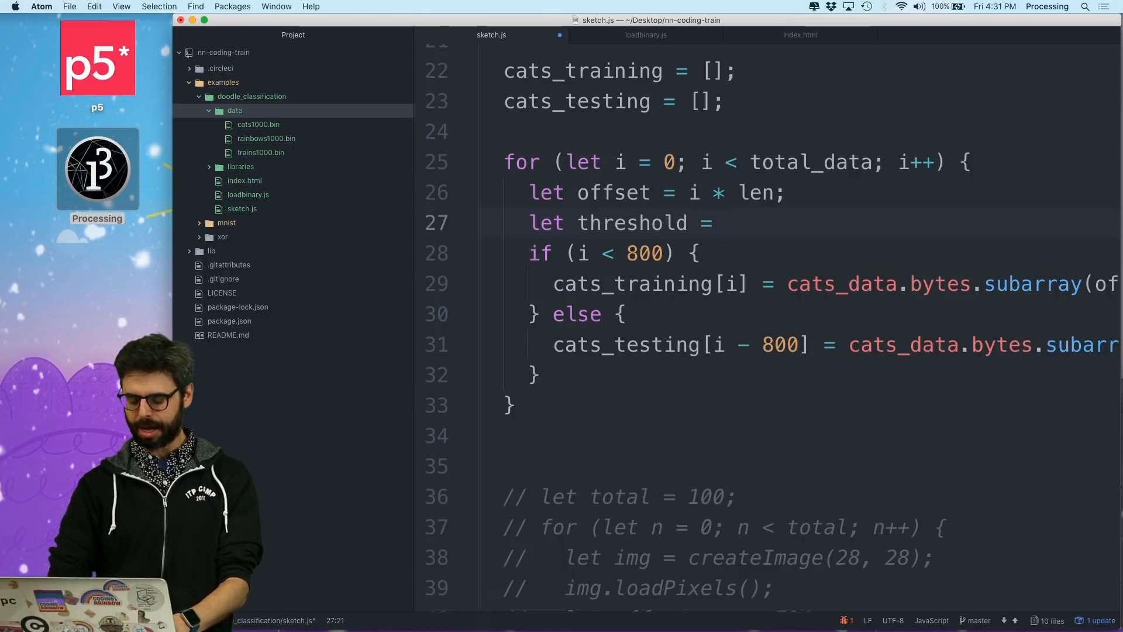
{"action": "type", "text": "flooar"}
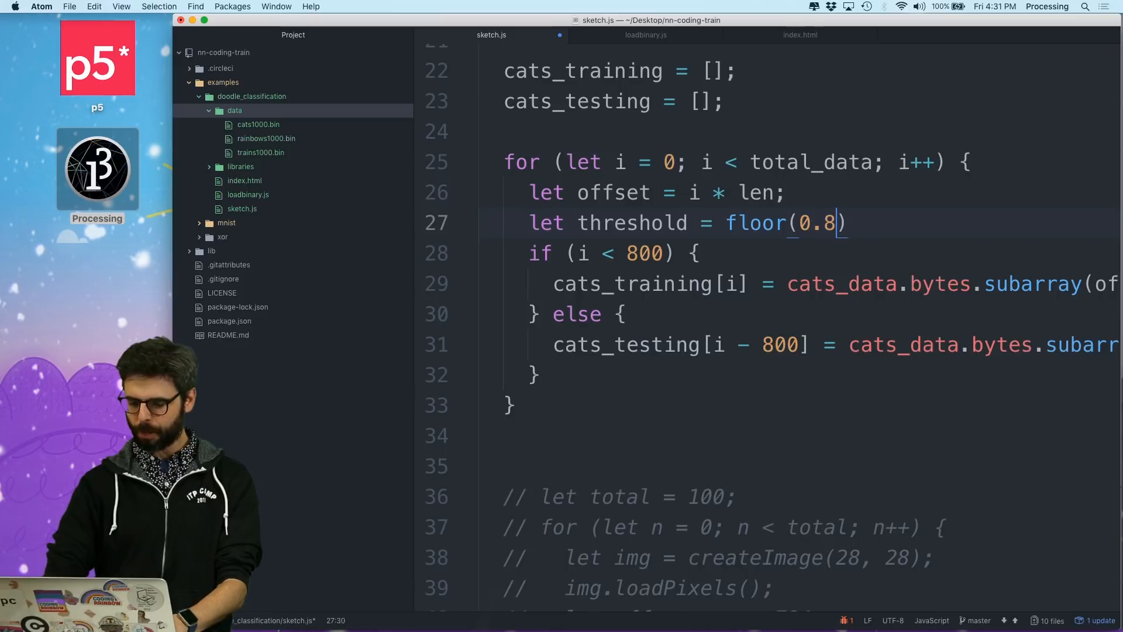
{"action": "type", "text": "total_t"}
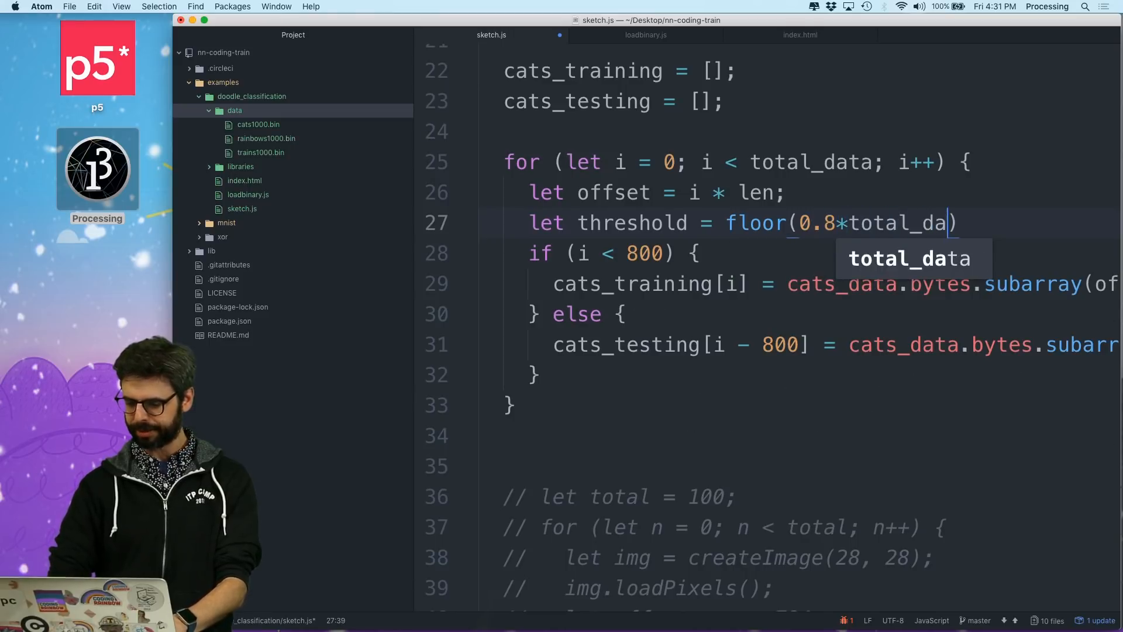
{"action": "key", "text": "Tab"}
{"action": "key", "text": "Right"}
{"action": "type", "text": ";"}
{"action": "key", "text": "super+s"}
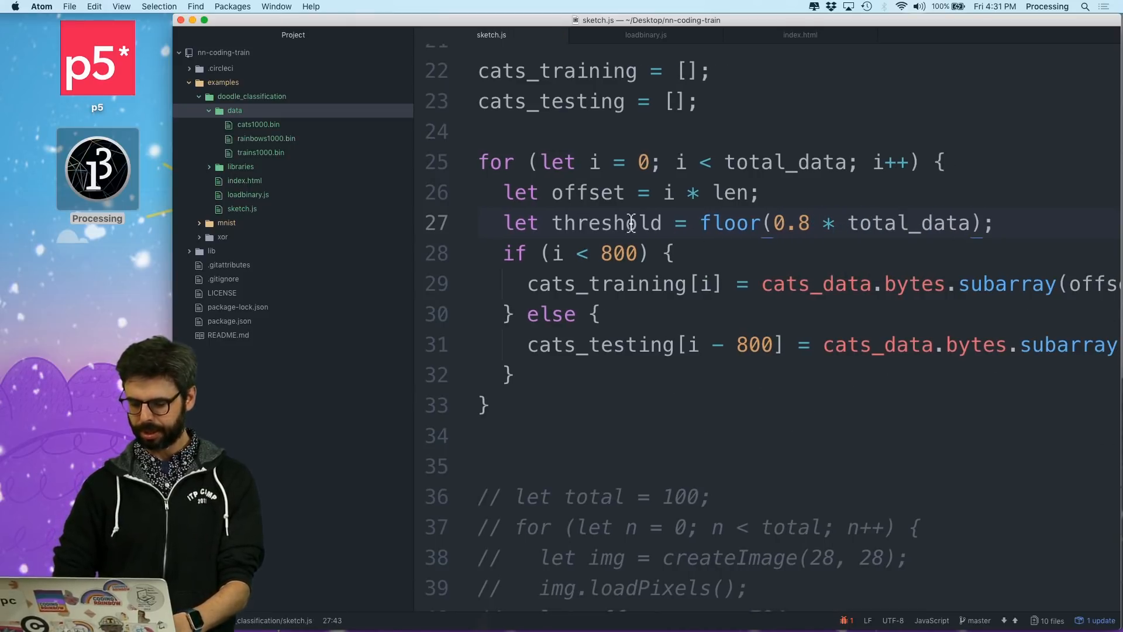
Replace the 800 literals in the testing index and the if condition with threshold
{"action": "double_click", "coordinate": [628, 223]}
{"action": "key", "text": "super+c"}
{"action": "double_click", "coordinate": [753, 345]}
{"action": "key", "text": "super+v"}
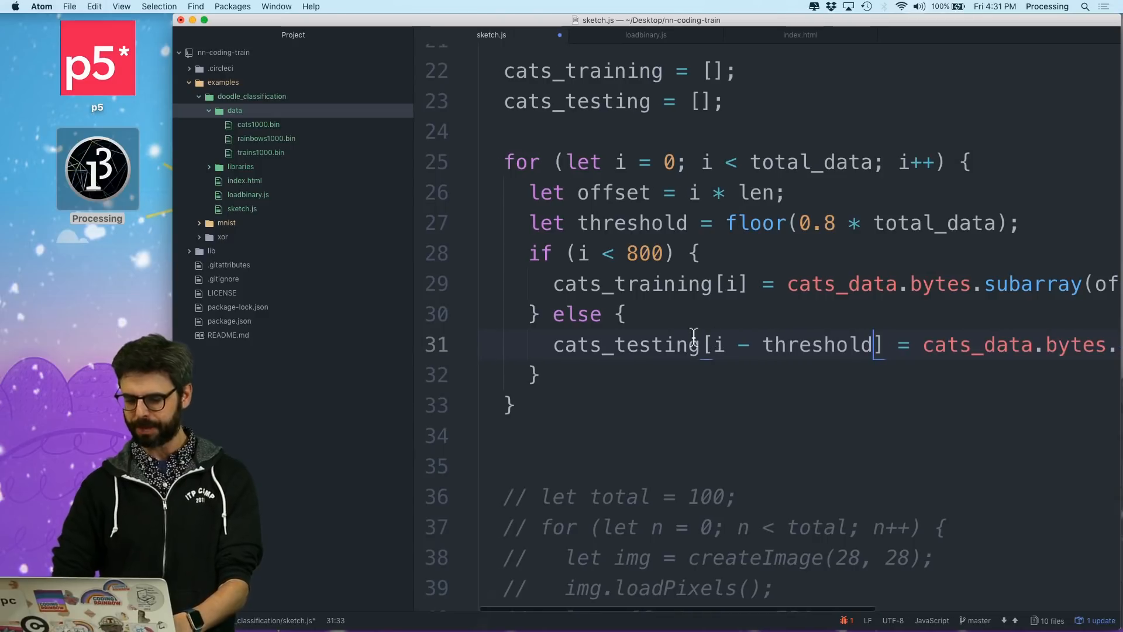
{"action": "double_click", "coordinate": [647, 254]}
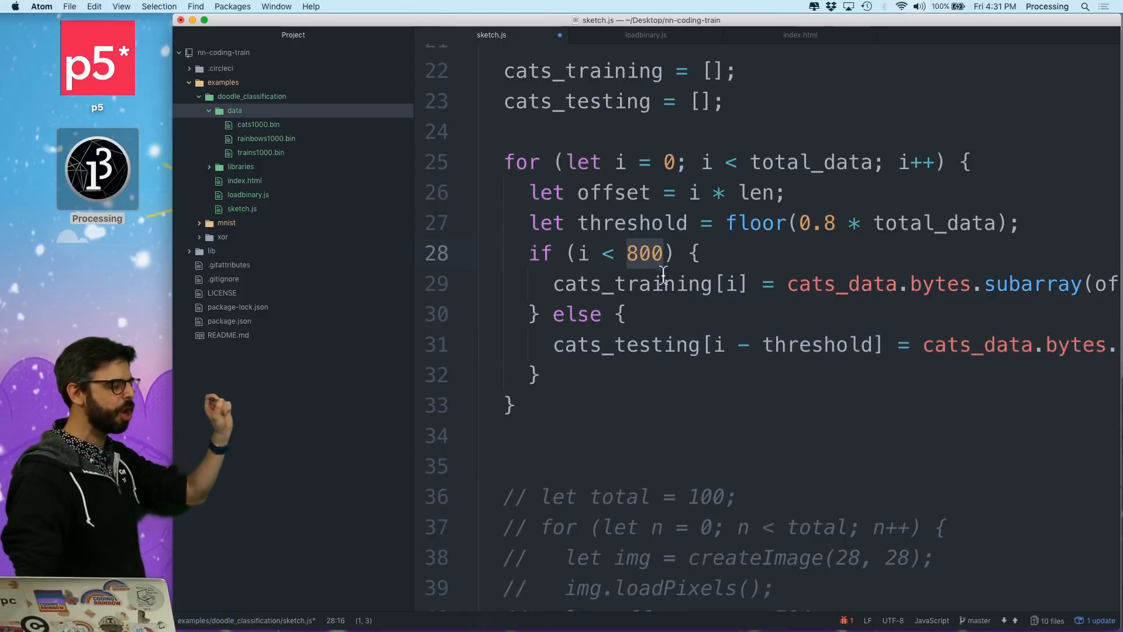
{"action": "double_click", "coordinate": [632, 283]}
{"action": "double_click", "coordinate": [669, 344]}
{"action": "double_click", "coordinate": [648, 253]}
{"action": "type", "text": "thres"}
{"action": "type", "text": "hool"}
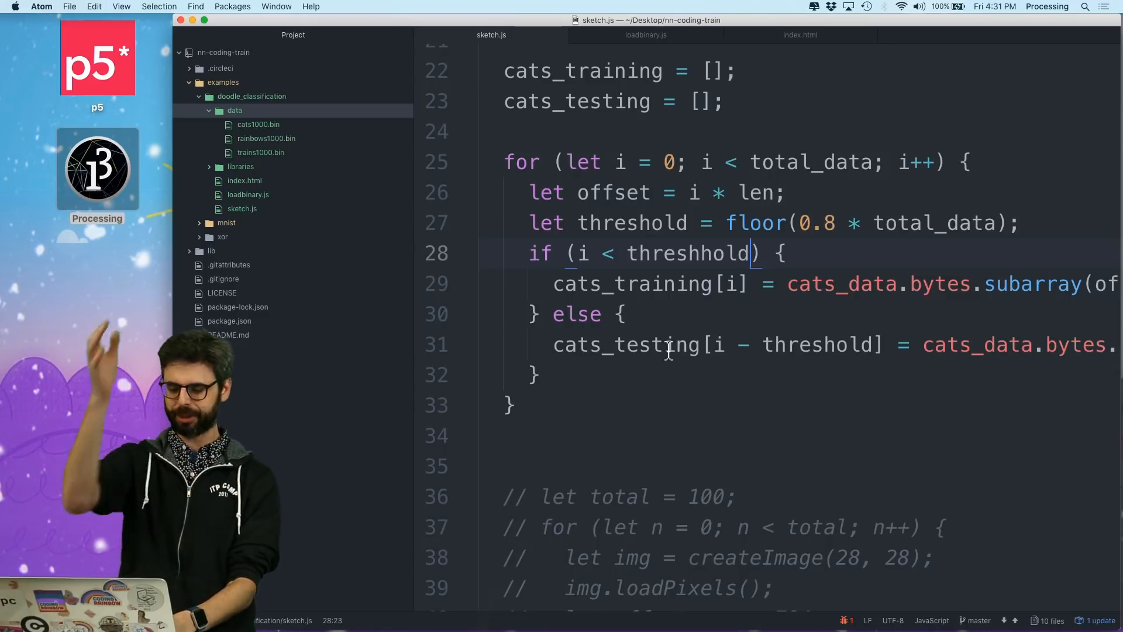
Reload in Chrome, fix the misspelled threshhold in Atom, save and reload again
{"action": "key", "text": "super+Tab"}
{"action": "key", "text": "super+Tab"}
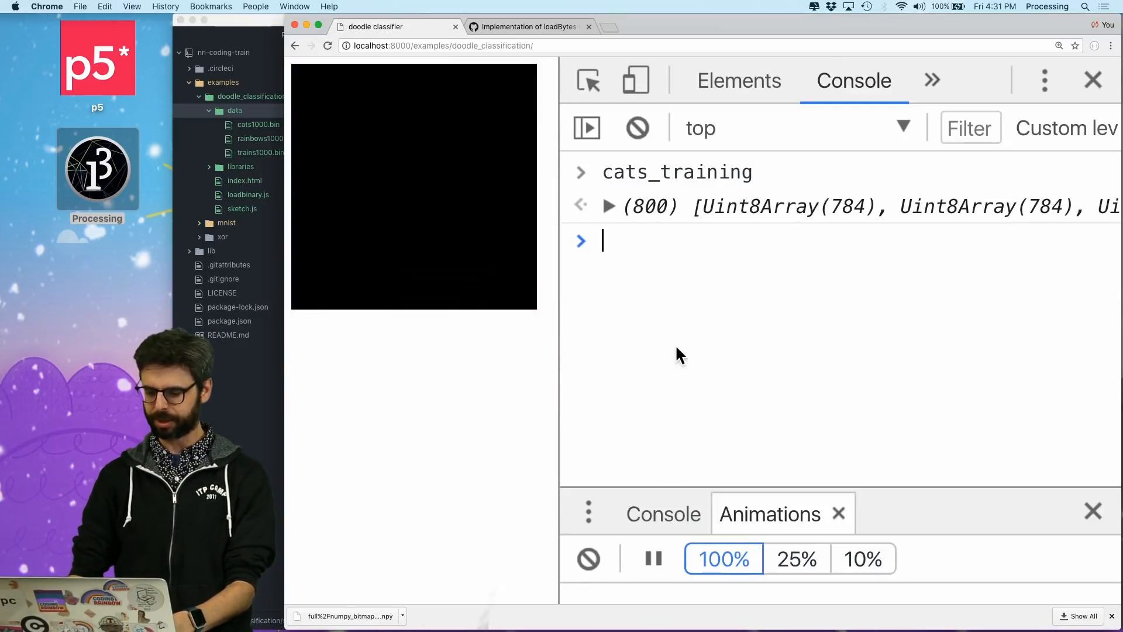
{"action": "key", "text": "super+r"}
{"action": "key", "text": "super+Tab"}
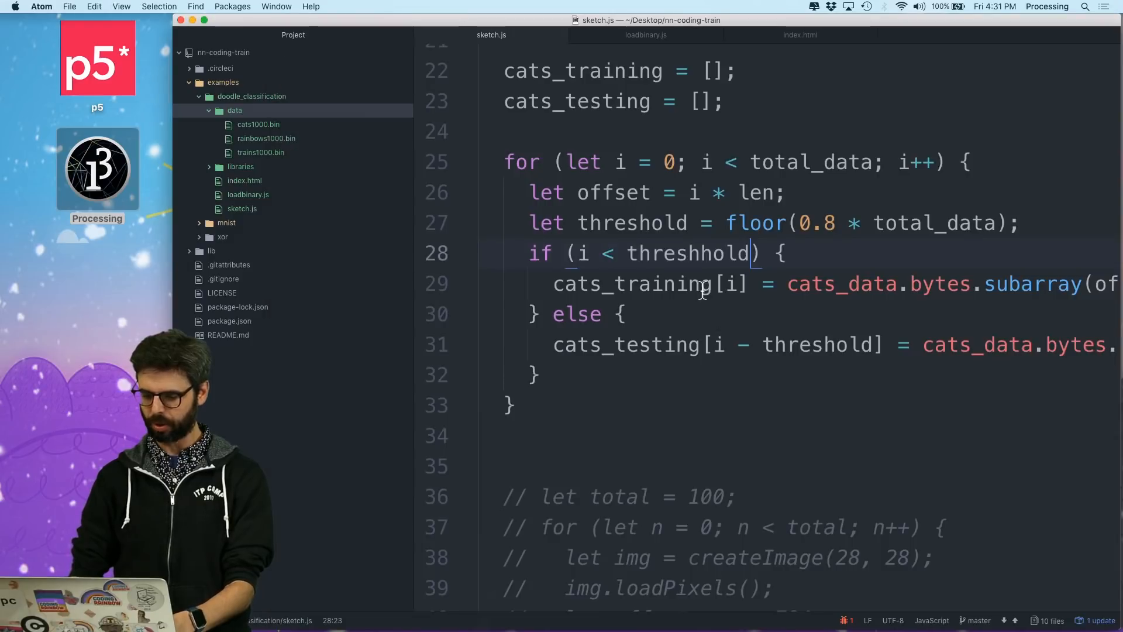
{"action": "left_click", "coordinate": [679, 254]}
{"action": "key", "text": "super+s"}
{"action": "key", "text": "super+Tab"}
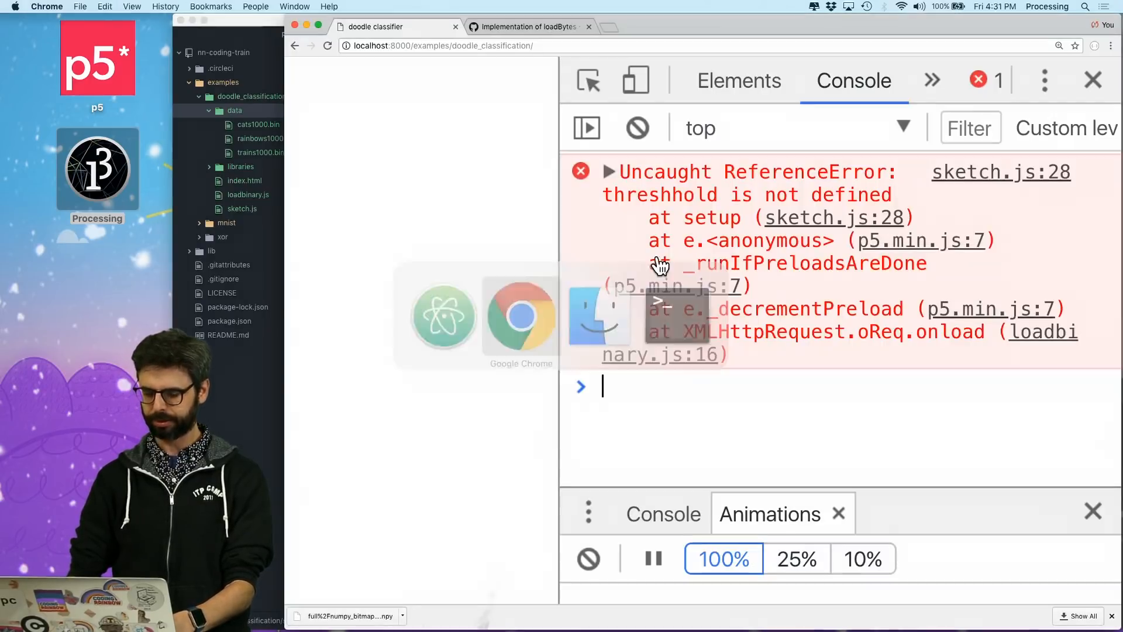
{"action": "key", "text": "super+r"}
Evaluate cats_training (800 slices) and cats_testing (200 slices) in the DevTools console
{"action": "left_click", "coordinate": [646, 253]}
{"action": "type", "text": "cats"}
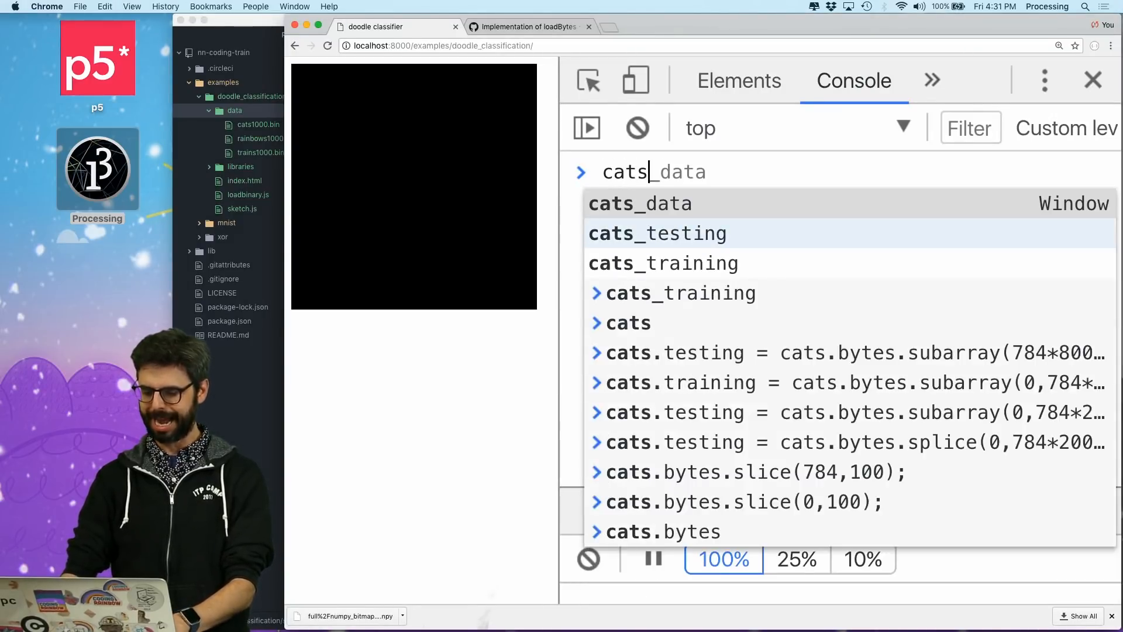
{"action": "type", "text": "_"}
{"action": "key", "text": "Down"}
{"action": "key", "text": "Down"}
{"action": "key", "text": "Tab"}
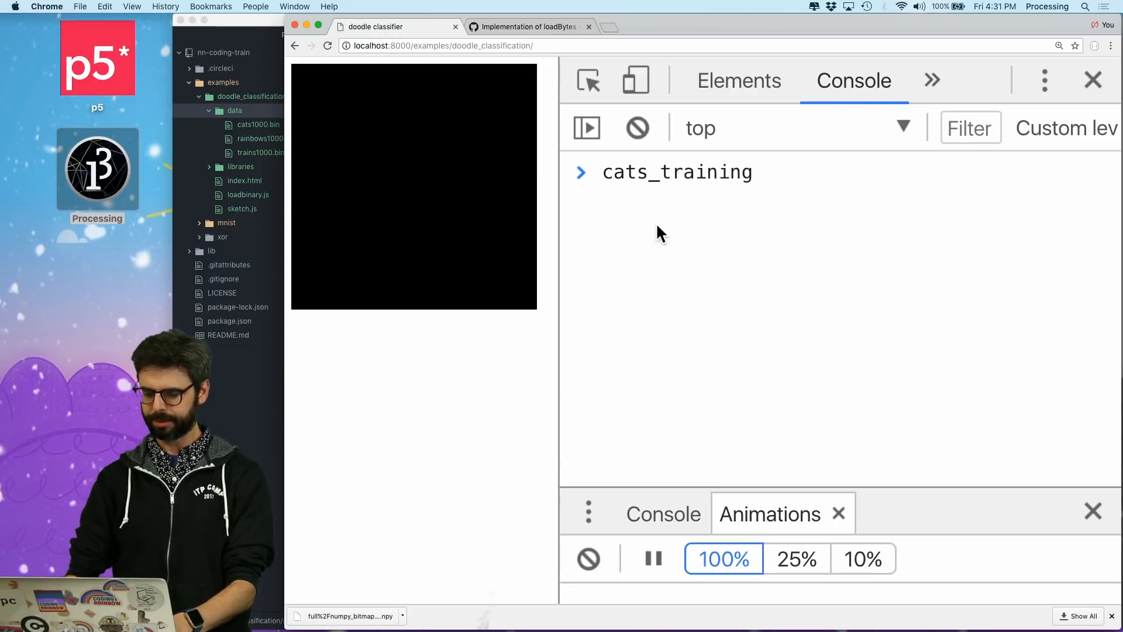
{"action": "key", "text": "Return"}
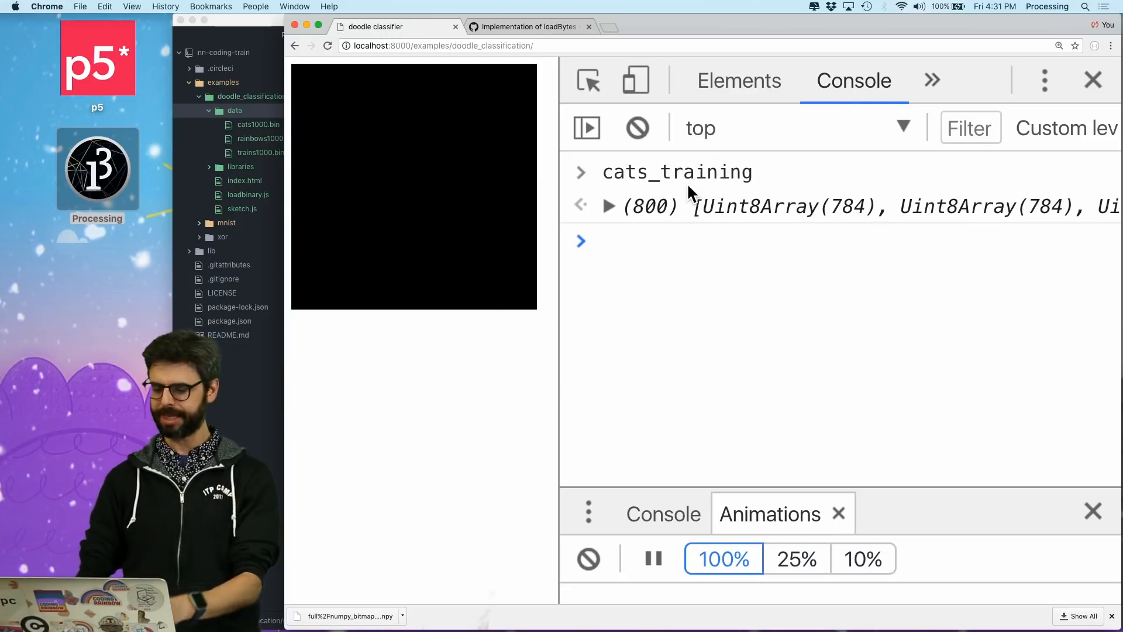
{"action": "key", "text": "Up"}
{"action": "key", "text": "BackSpace"}
{"action": "key", "text": "BackSpace"}
{"action": "key", "text": "BackSpace"}
{"action": "type", "text": "sti"}
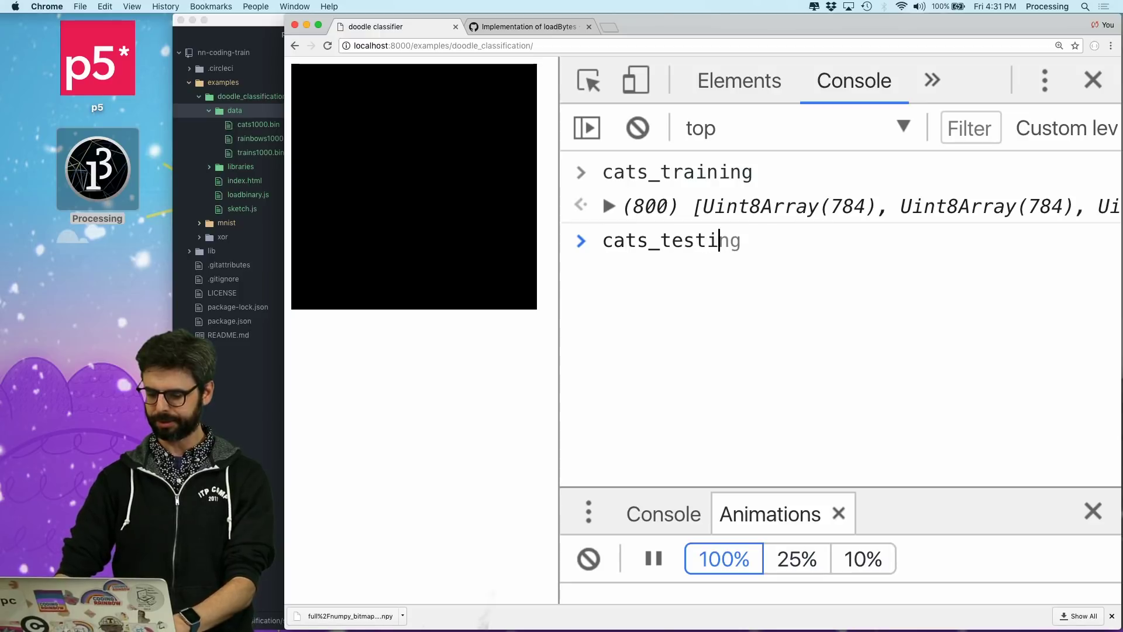
{"action": "key", "text": "Tab"}
{"action": "key", "text": "Return"}
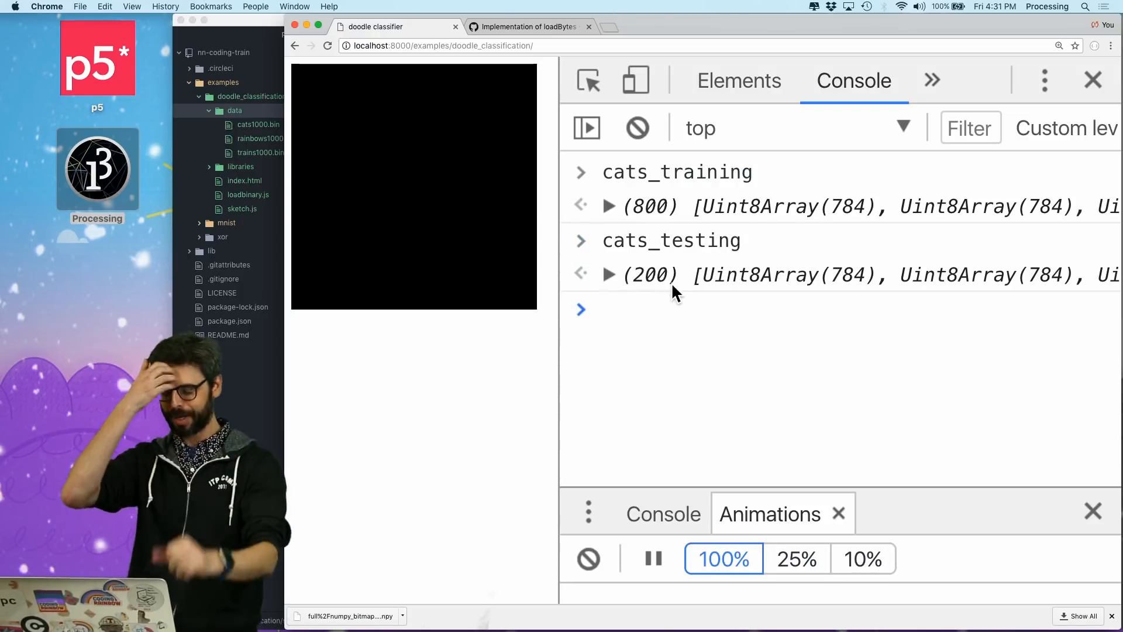
{"action": "key", "text": "super+Tab"}
{"action": "scroll", "coordinate": [671, 282], "scroll_direction": "up", "scroll_amount": 10}
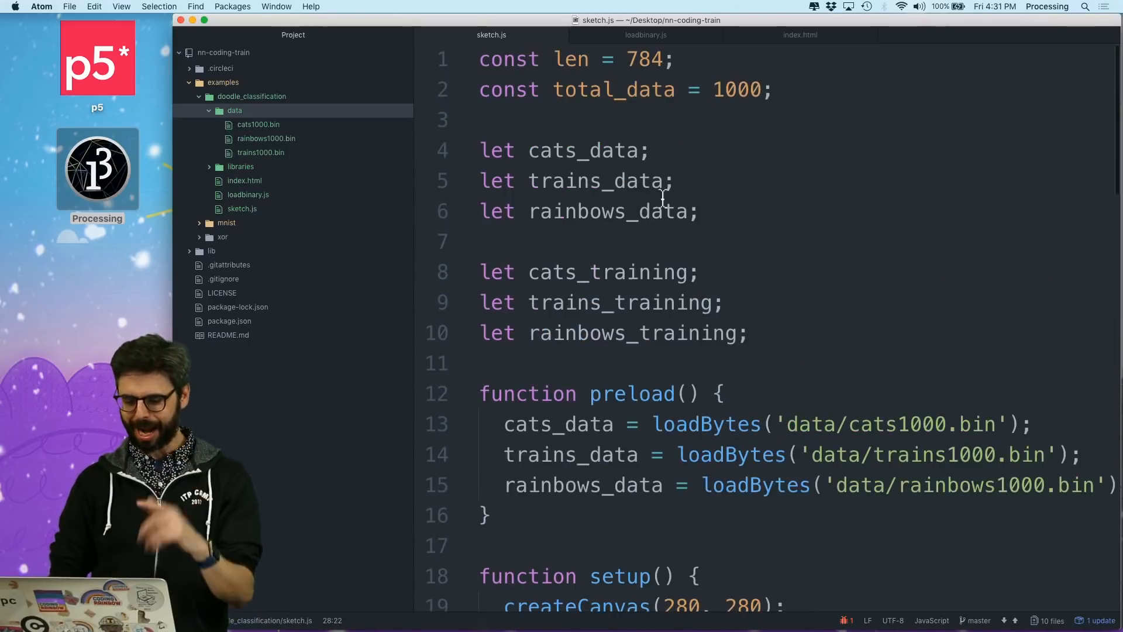
Declare cats, trains and rainbows as empty objects instead of the *_training variables
{"action": "double_click", "coordinate": [610, 152]}
{"action": "left_click", "coordinate": [615, 271]}
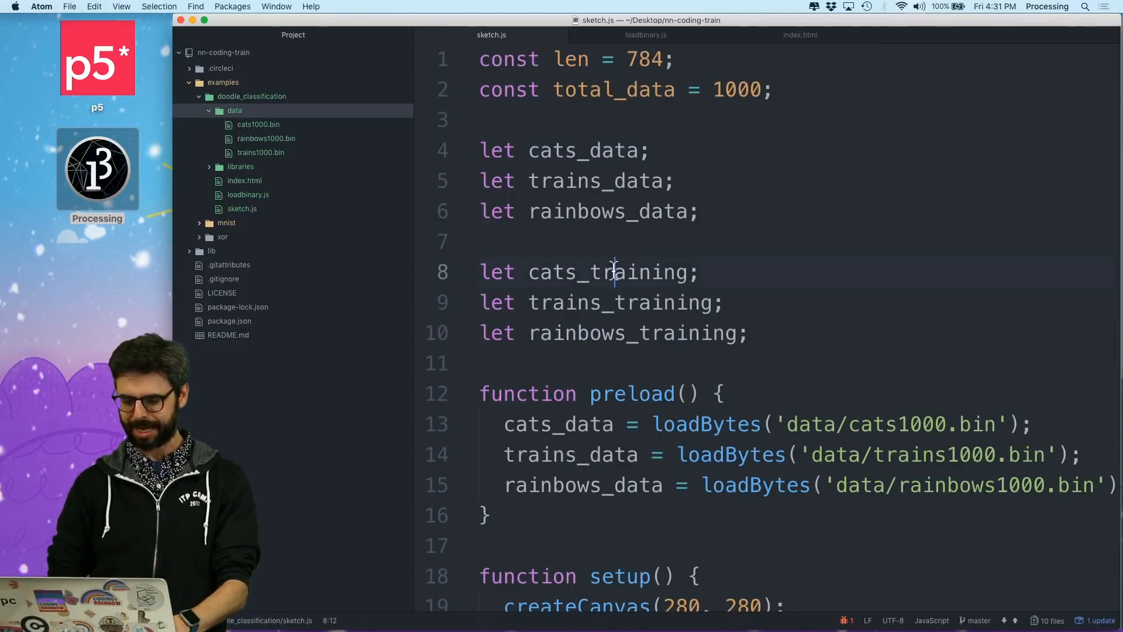
{"action": "double_click", "coordinate": [615, 271]}
{"action": "type", "text": "cats"}
{"action": "key", "text": "Escape"}
{"action": "double_click", "coordinate": [617, 305]}
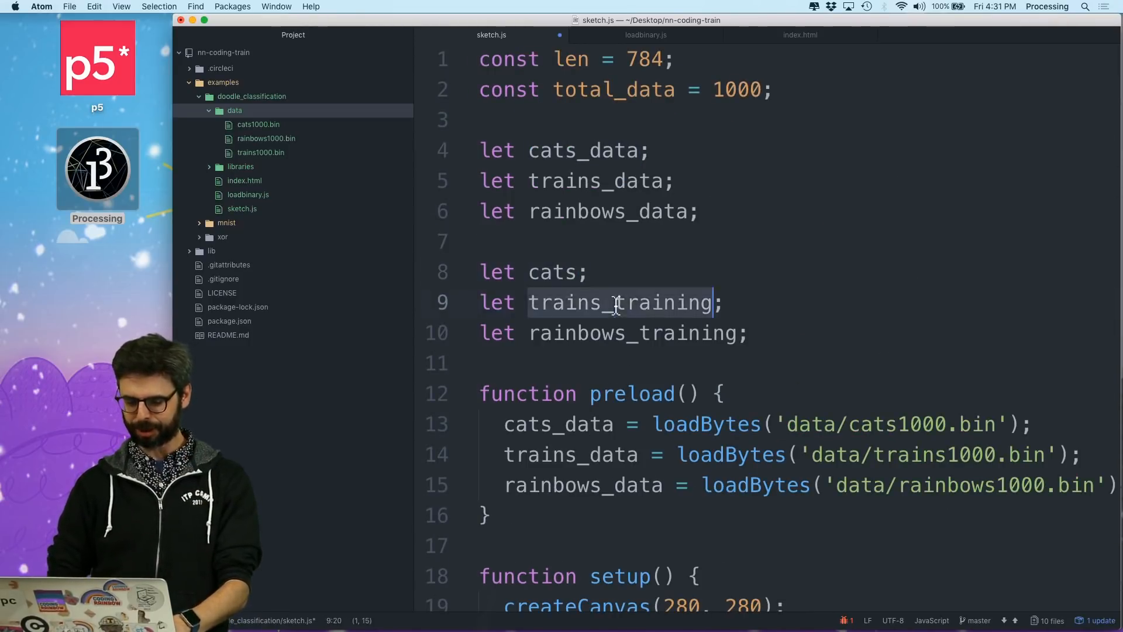
{"action": "type", "text": "trais"}
{"action": "key", "text": "BackSpace"}
{"action": "type", "text": "ns"}
{"action": "key", "text": "Escape"}
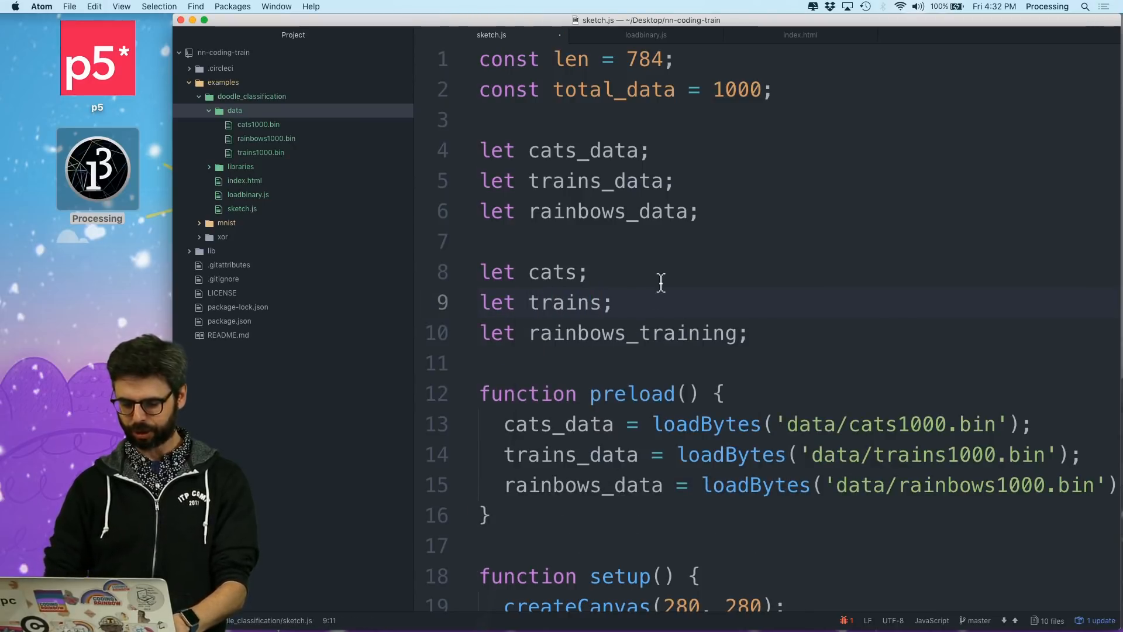
{"action": "double_click", "coordinate": [621, 333]}
{"action": "type", "text": "rainbows"}
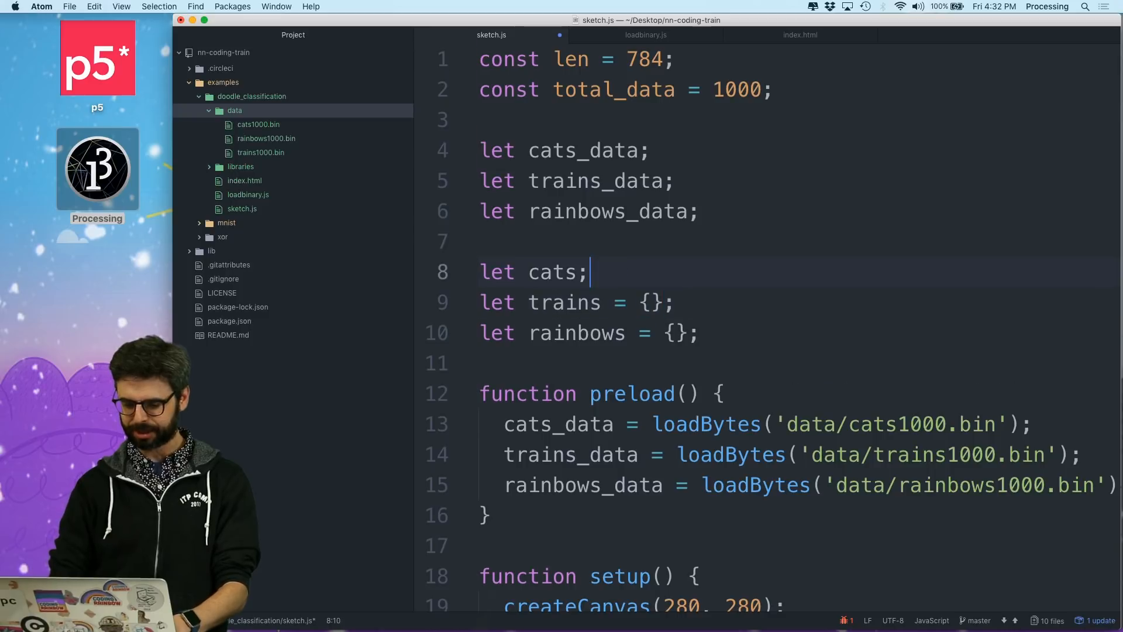
{"action": "scroll", "coordinate": [685, 443], "scroll_direction": "down", "scroll_amount": 5}
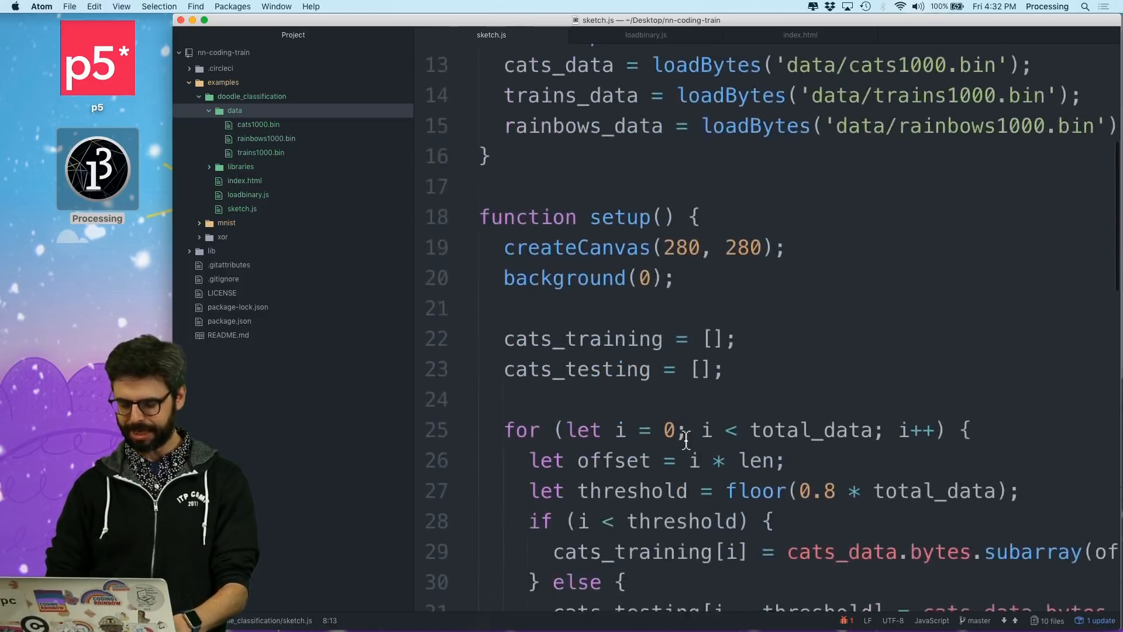
{"action": "scroll", "coordinate": [684, 444], "scroll_direction": "down", "scroll_amount": 3}
Rename cats_training/cats_testing to cats.training/cats.testing in setup and the split loop
{"action": "double_click", "coordinate": [614, 204]}
{"action": "type", "text": "cat"}
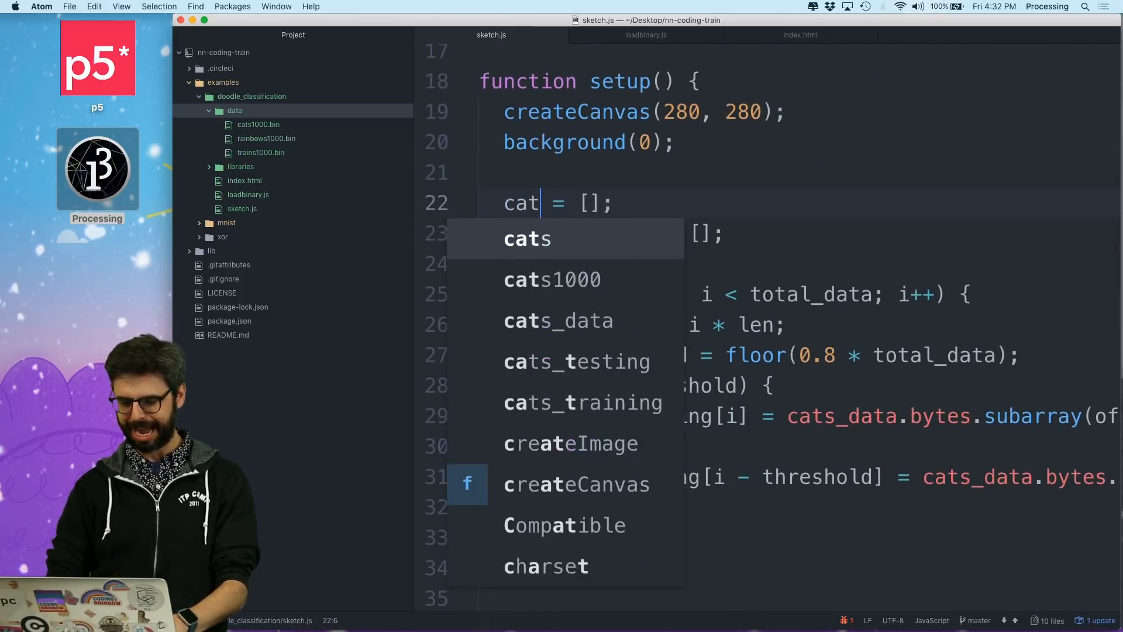
{"action": "type", "text": "s.training"}
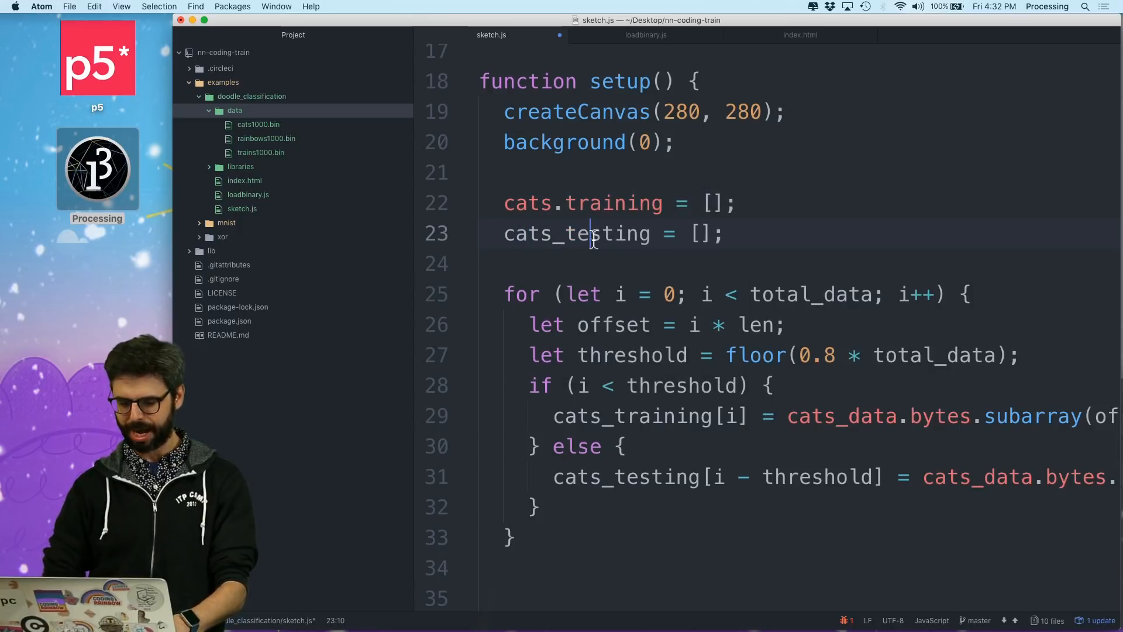
{"action": "double_click", "coordinate": [562, 234]}
{"action": "type", "text": "cats.tes"}
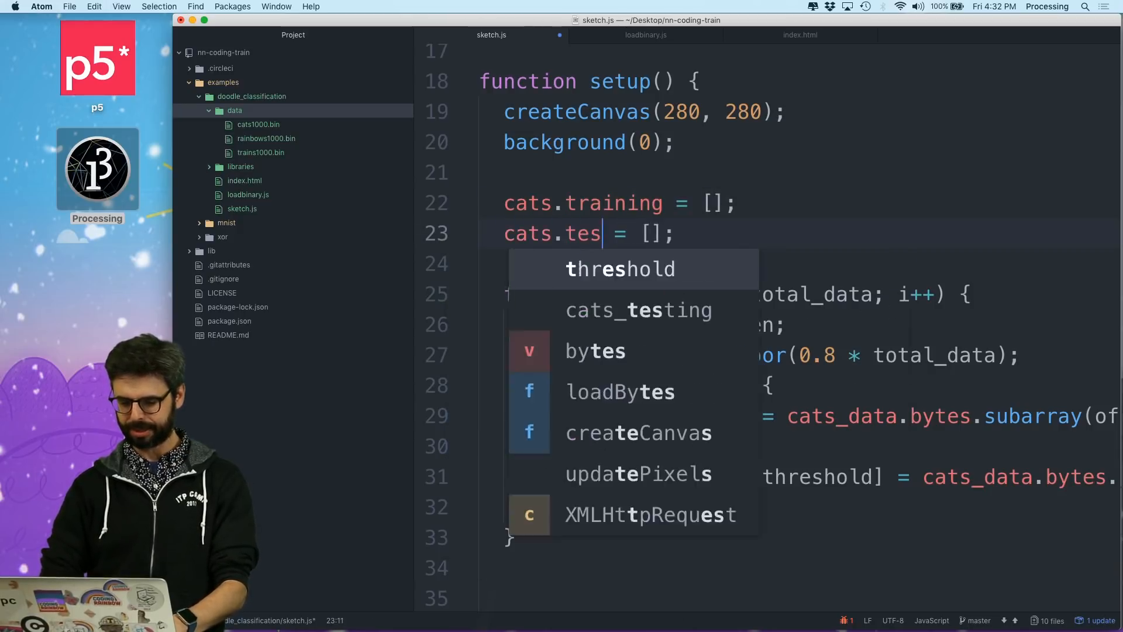
{"action": "type", "text": "ting"}
{"action": "key", "text": "Escape"}
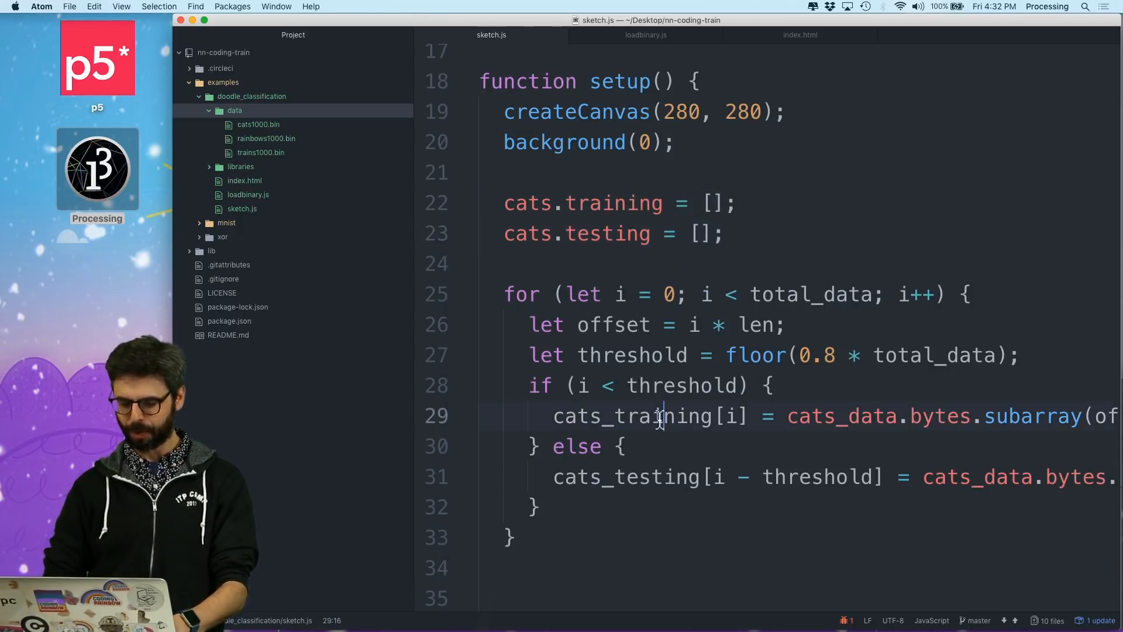
{"action": "double_click", "coordinate": [660, 420]}
{"action": "type", "text": "cats.training"}
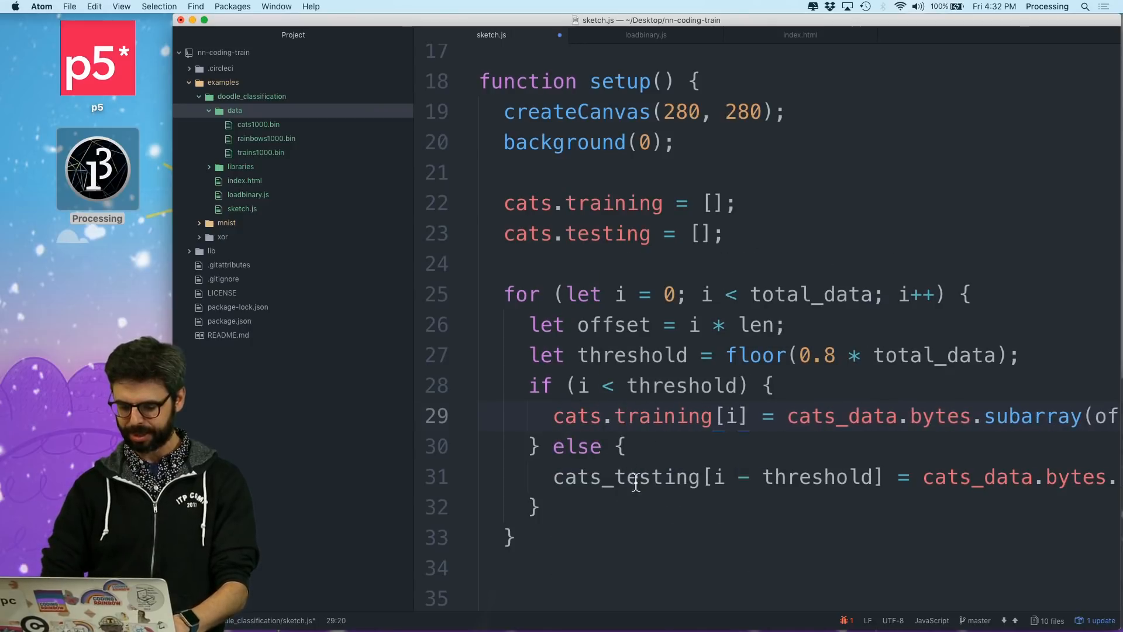
{"action": "double_click", "coordinate": [636, 481]}
{"action": "type", "text": "cas"}
{"action": "key", "text": "BackSpace"}
{"action": "type", "text": "ts.test"}
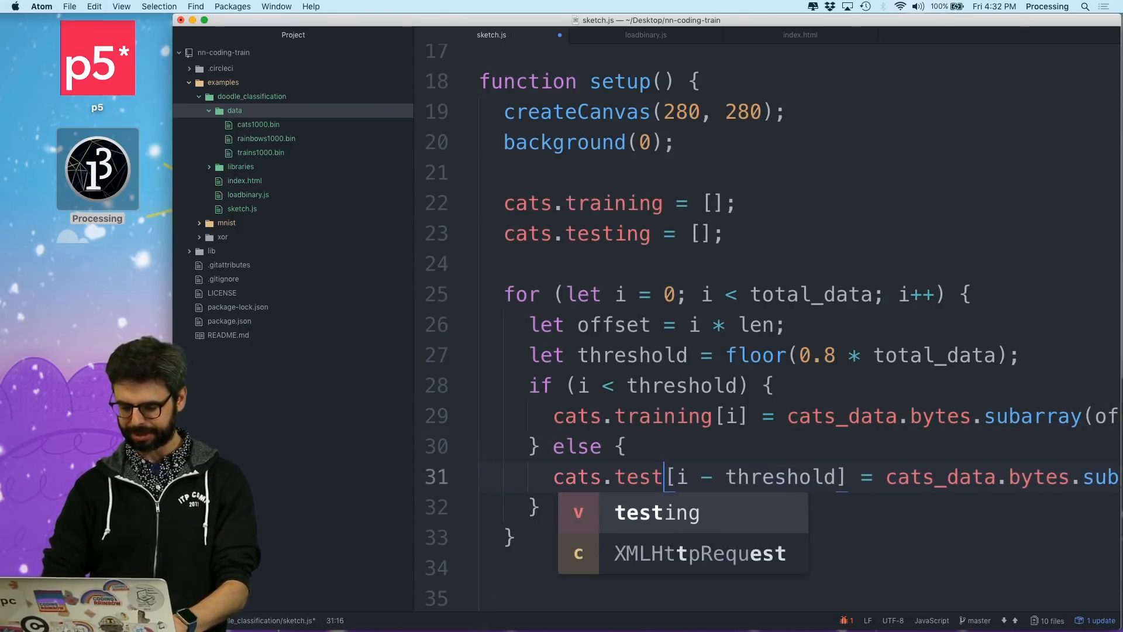
{"action": "type", "text": "int"}
{"action": "key", "text": "BackSpace"}
{"action": "type", "text": "g"}
Save, reload the sketch in Chrome, rerun the old expression and clear the console
{"action": "key", "text": "super+s"}
{"action": "key", "text": "super+Tab"}
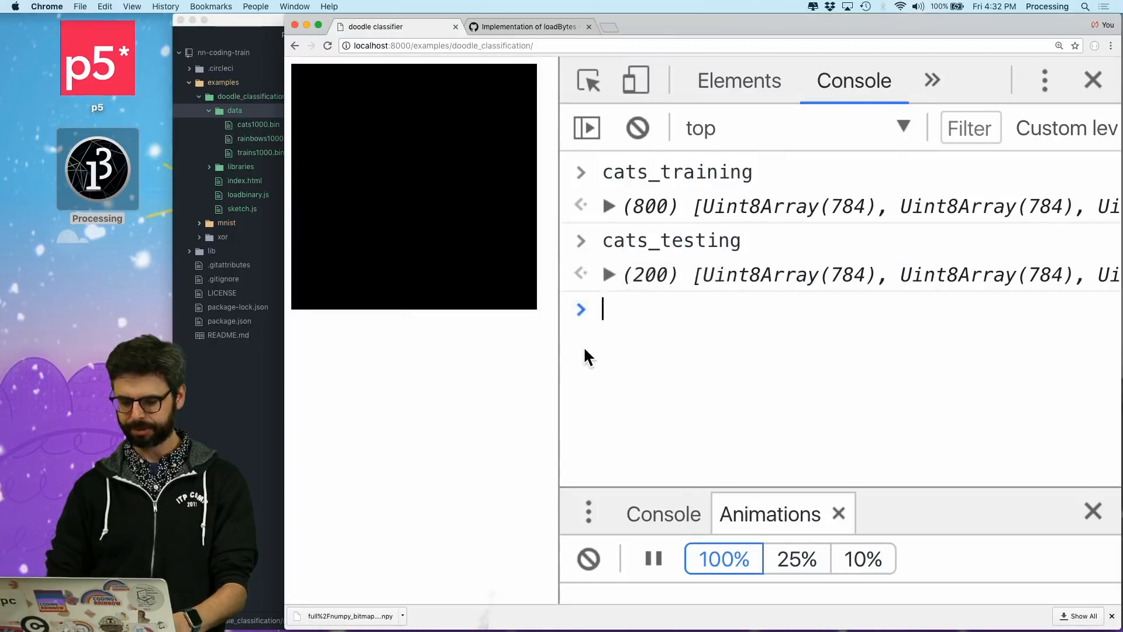
{"action": "key", "text": "super+r"}
{"action": "key", "text": "Up"}
{"action": "key", "text": "Return"}
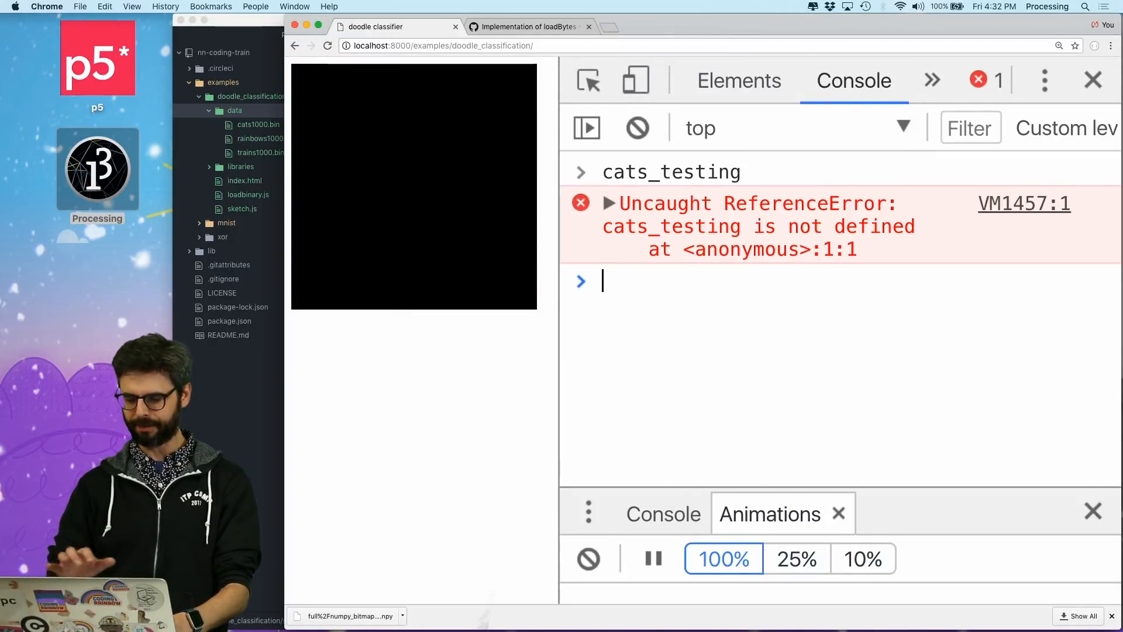
{"action": "type", "text": "cats_testingc"}
{"action": "left_click", "coordinate": [639, 128]}
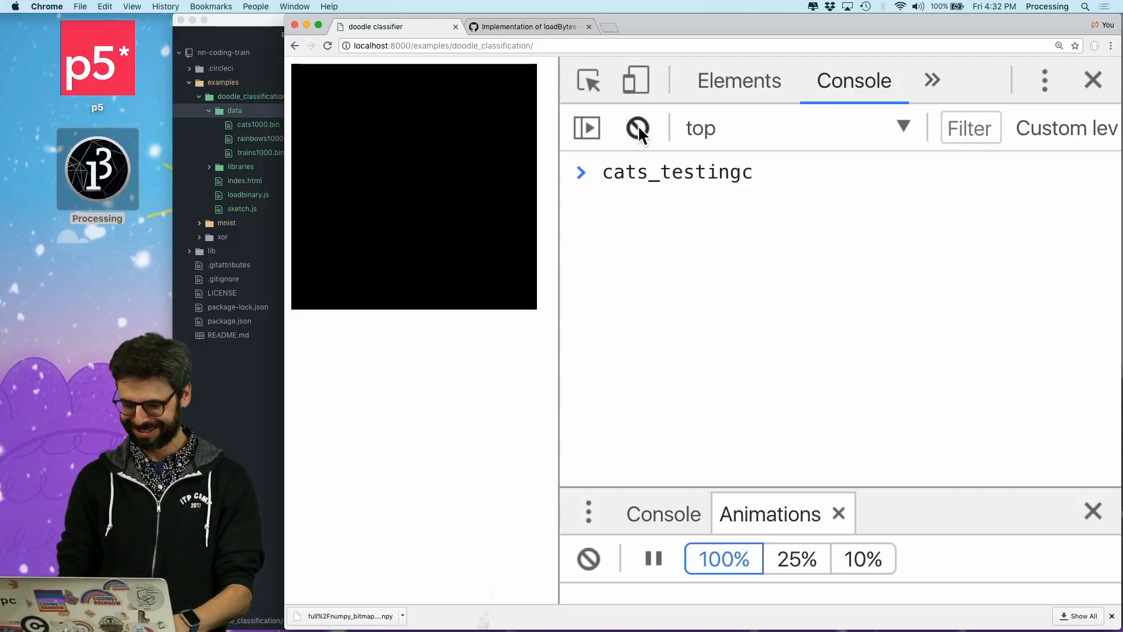
Evaluate cats in the console and expand it to see training (800) and testing (200)
{"action": "double_click", "coordinate": [667, 172]}
{"action": "key", "text": "BackSpace"}
{"action": "type", "text": "cats"}
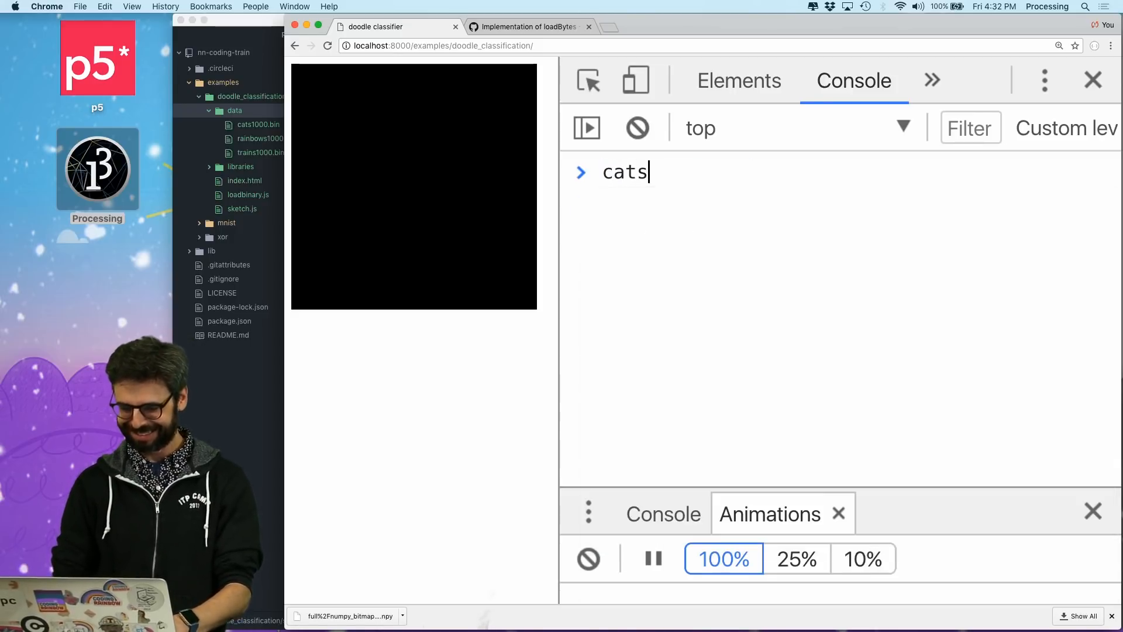
{"action": "key", "text": "Return"}
{"action": "left_click", "coordinate": [612, 205]}
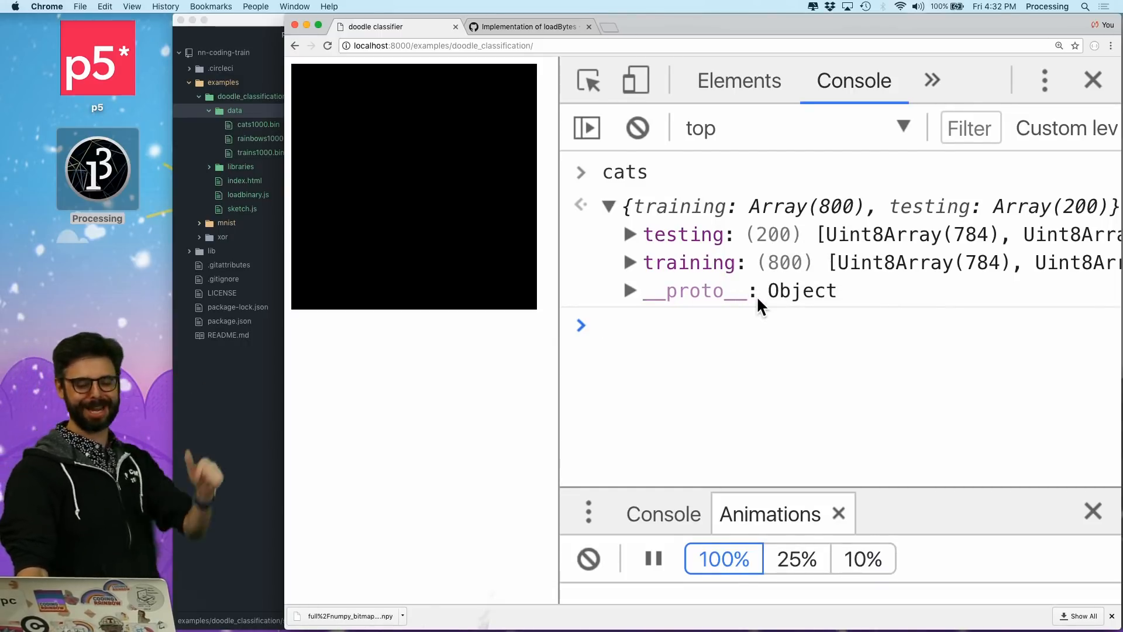
Back in Atom, delete the blank line between the cats.testing declaration and the for loop
{"action": "key", "text": "super+Tab"}
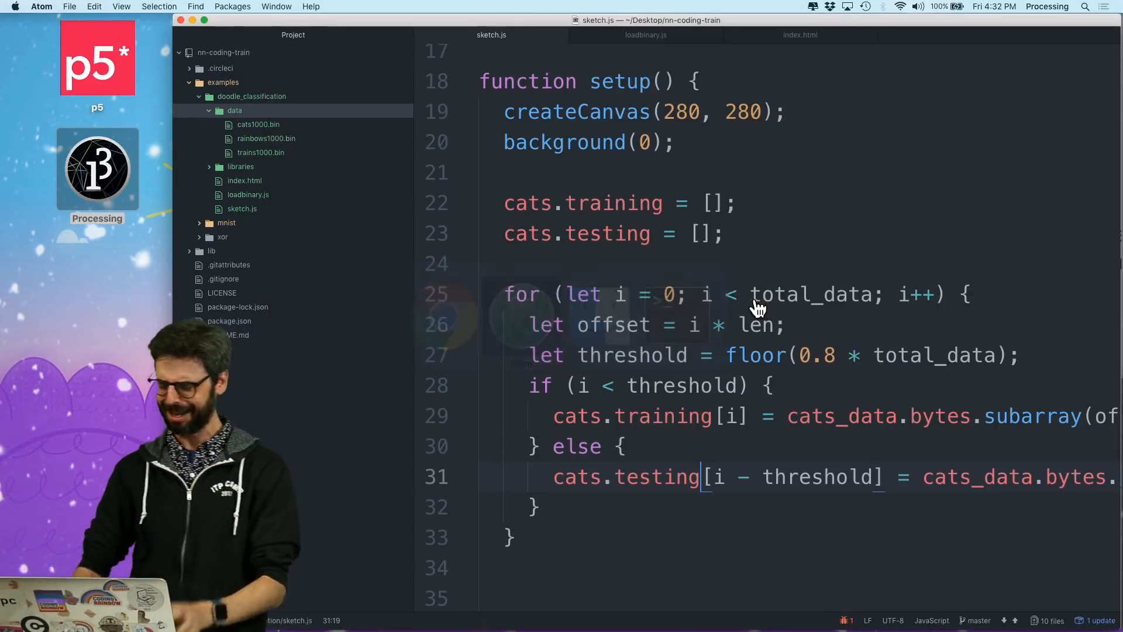
{"action": "scroll", "coordinate": [756, 305], "scroll_direction": "up", "scroll_amount": 3}
{"action": "scroll", "coordinate": [737, 299], "scroll_direction": "up", "scroll_amount": 5}
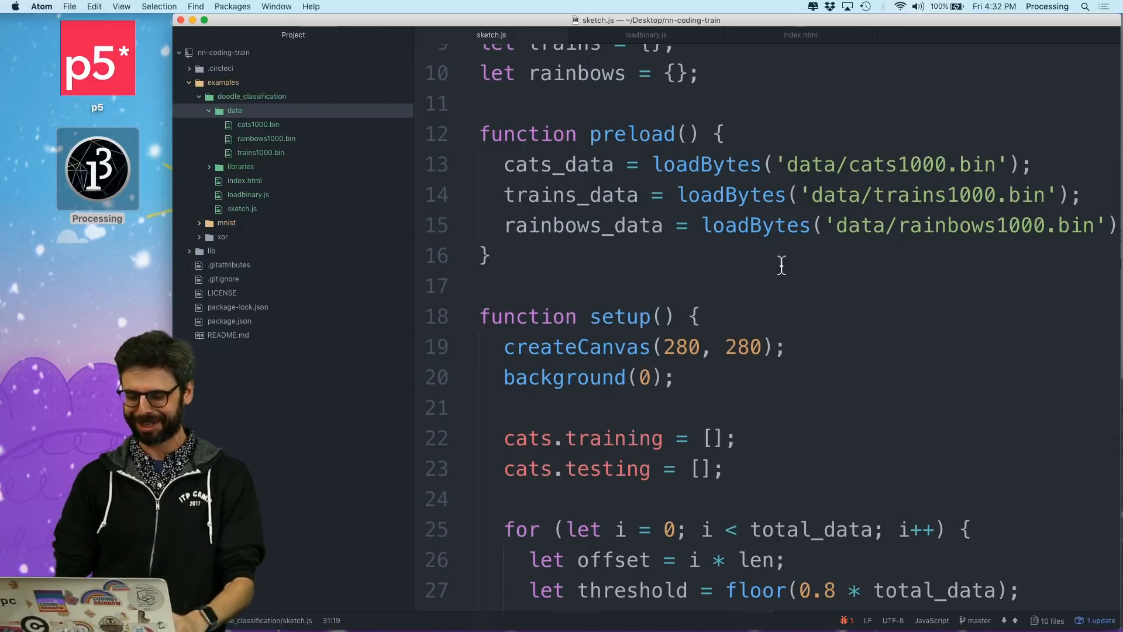
{"action": "scroll", "coordinate": [770, 262], "scroll_direction": "up", "scroll_amount": 3}
{"action": "scroll", "coordinate": [719, 220], "scroll_direction": "up", "scroll_amount": 3}
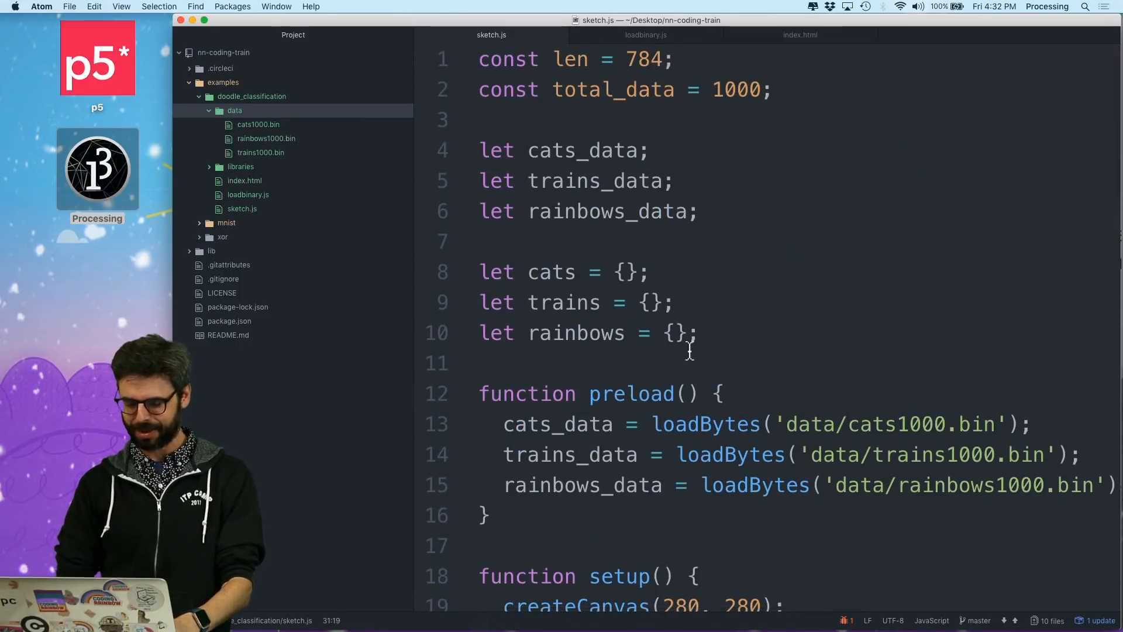
{"action": "scroll", "coordinate": [691, 351], "scroll_direction": "down", "scroll_amount": 5}
{"action": "scroll", "coordinate": [677, 233], "scroll_direction": "down", "scroll_amount": 3}
{"action": "key", "text": "BackSpace"}
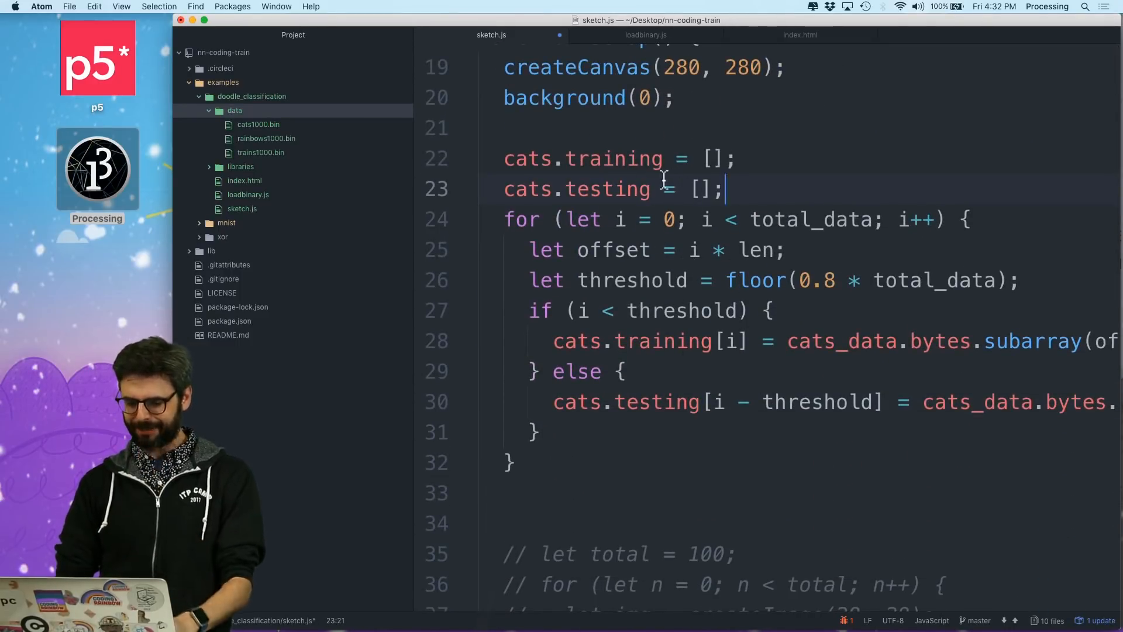
Move the cats data-splitting block out of setup into a new function below preload
{"action": "left_click_drag", "start_coordinate": [489, 159], "coordinate": [527, 462]}
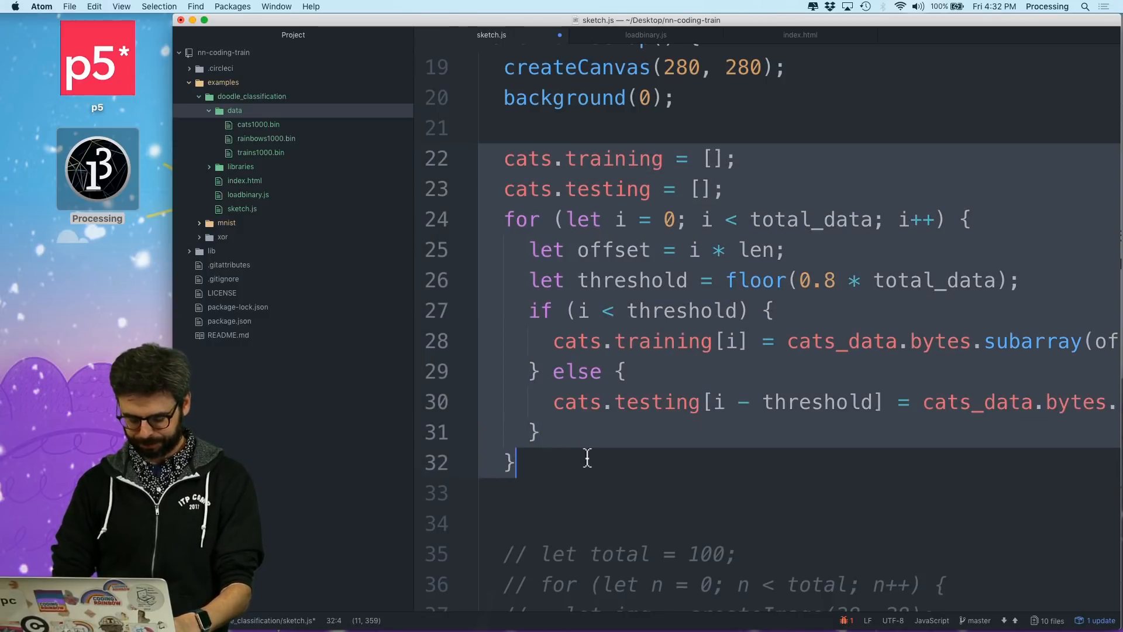
{"action": "key", "text": "BackSpace"}
{"action": "scroll", "coordinate": [631, 398], "scroll_direction": "up", "scroll_amount": 5}
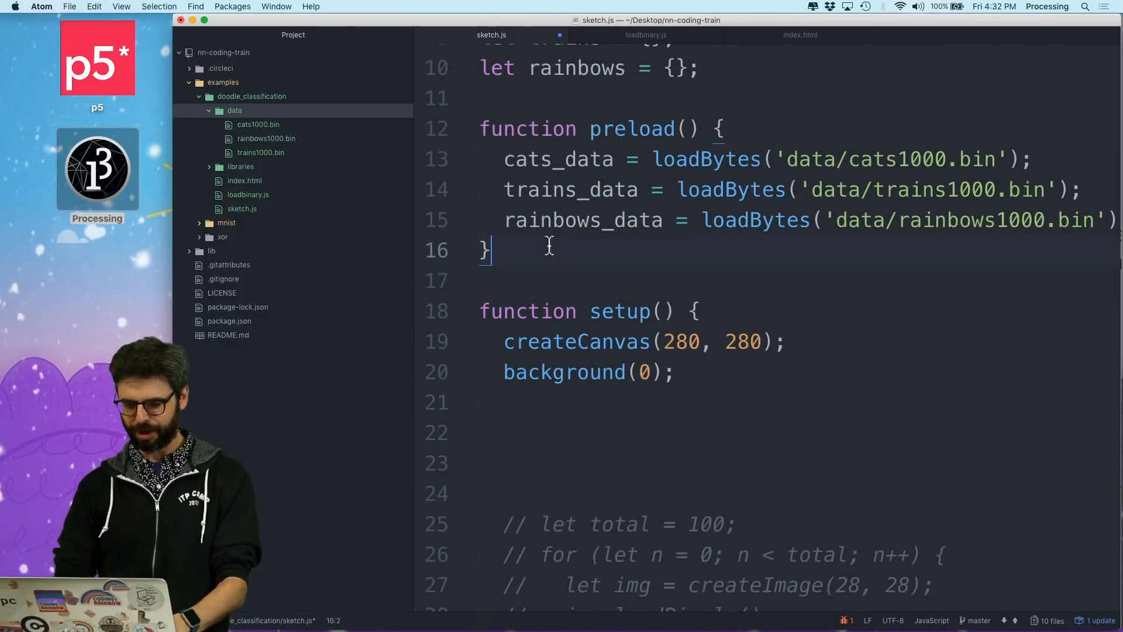
{"action": "key", "text": "Return"}
{"action": "key", "text": "Return"}
{"action": "type", "text": "function() {"}
{"action": "key", "text": "Return"}
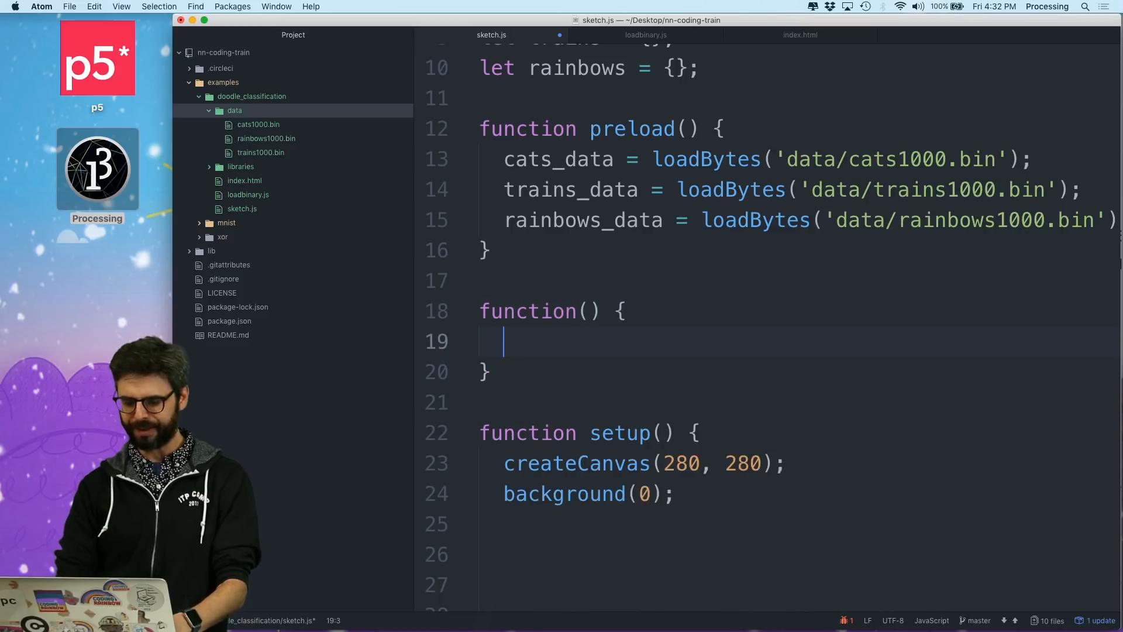
{"action": "key", "text": "super+v"}
{"action": "type", "text": "data"}
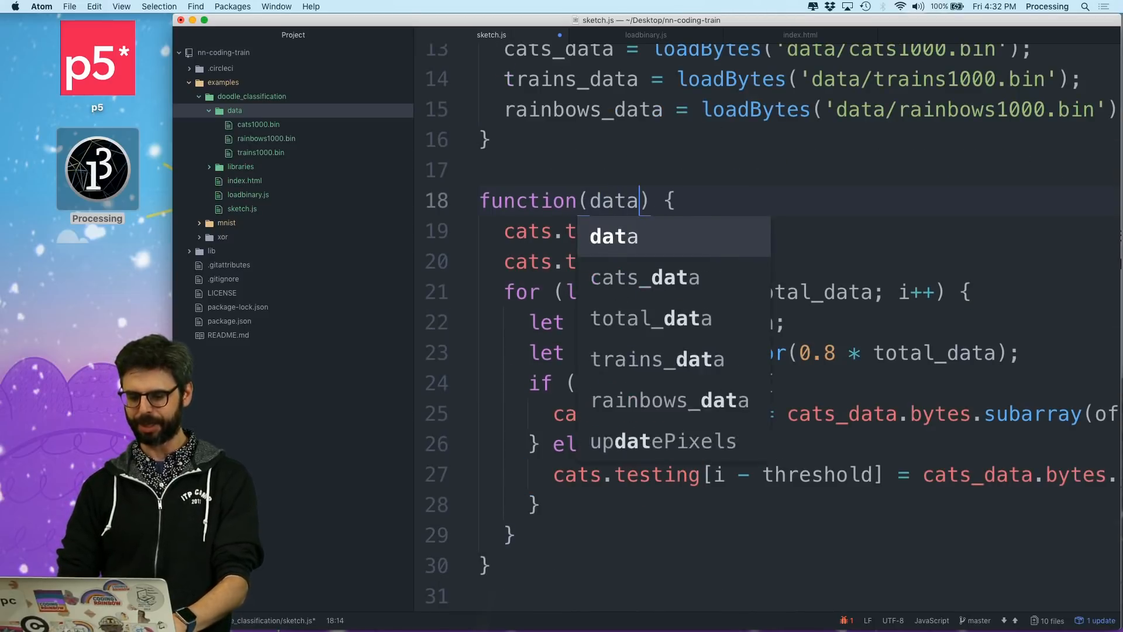
Name the function prepareData(category, data) so the split fills category from data.bytes
{"action": "key", "text": "Escape"}
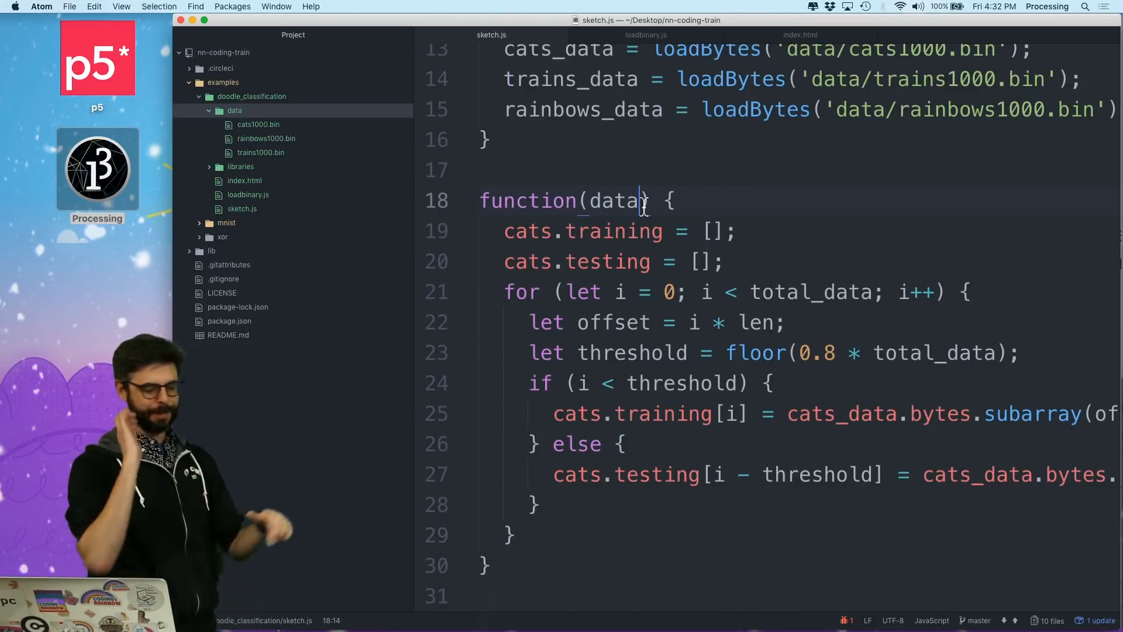
{"action": "left_click", "coordinate": [581, 200]}
{"action": "type", "text": "pr"}
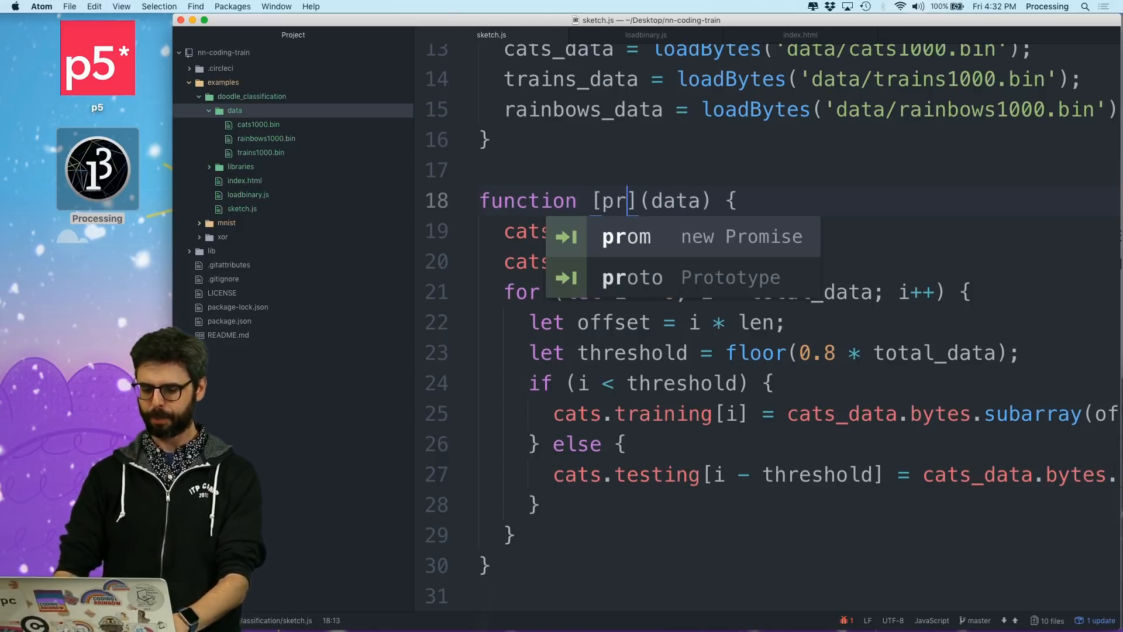
{"action": "key", "text": "BackSpace"}
{"action": "key", "text": "BackSpace"}
{"action": "type", "text": "prepareData"}
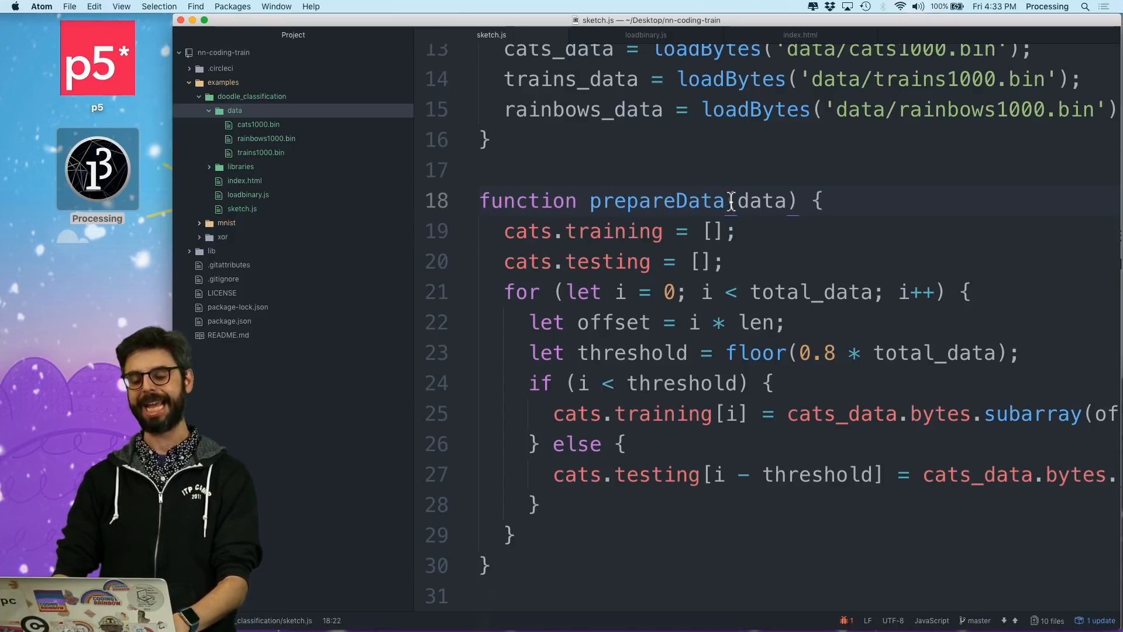
{"action": "type", "text": "category,"}
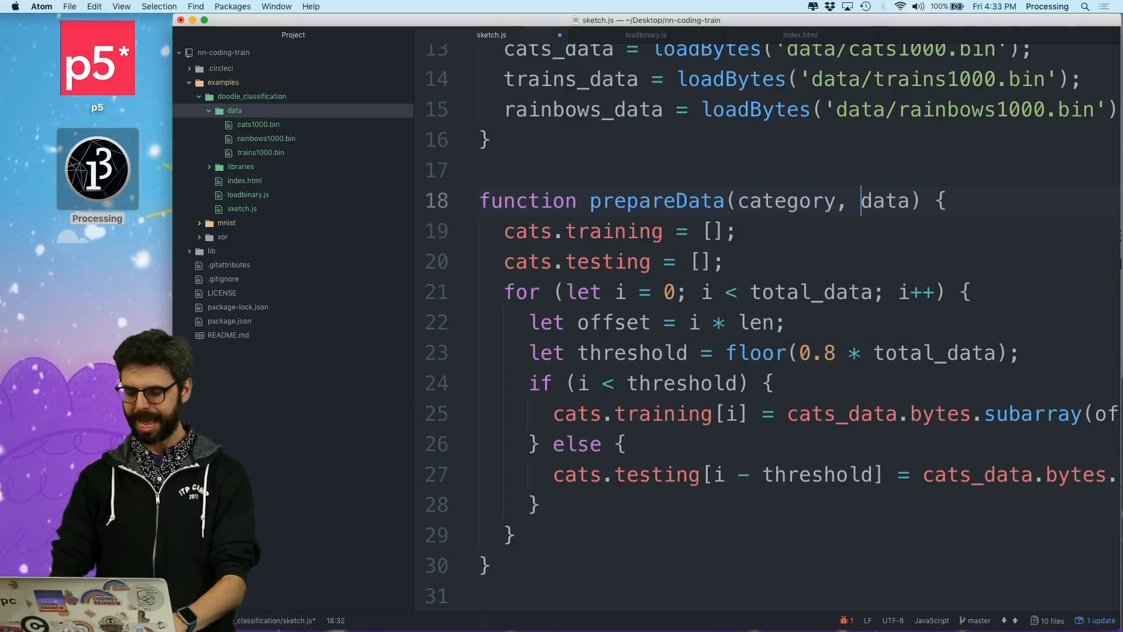
{"action": "left_click", "coordinate": [760, 202]}
{"action": "type", "text": "egory"}
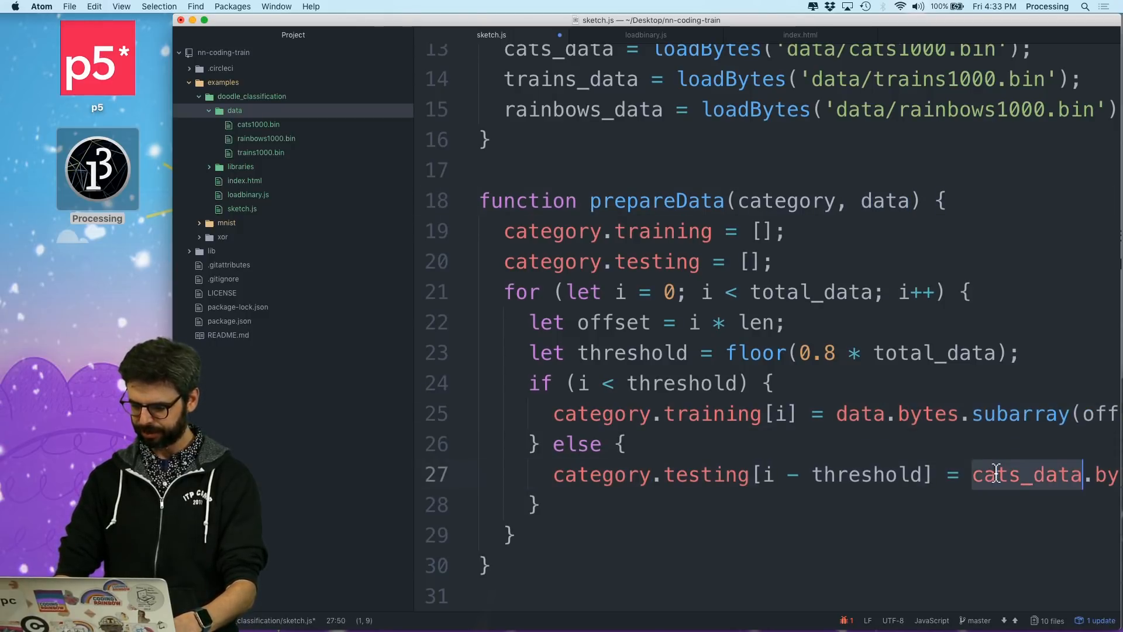
{"action": "type", "text": "data"}
{"action": "scroll", "coordinate": [837, 468], "scroll_direction": "left", "scroll_amount": 3}
{"action": "scroll", "coordinate": [834, 466], "scroll_direction": "down", "scroll_amount": 5}
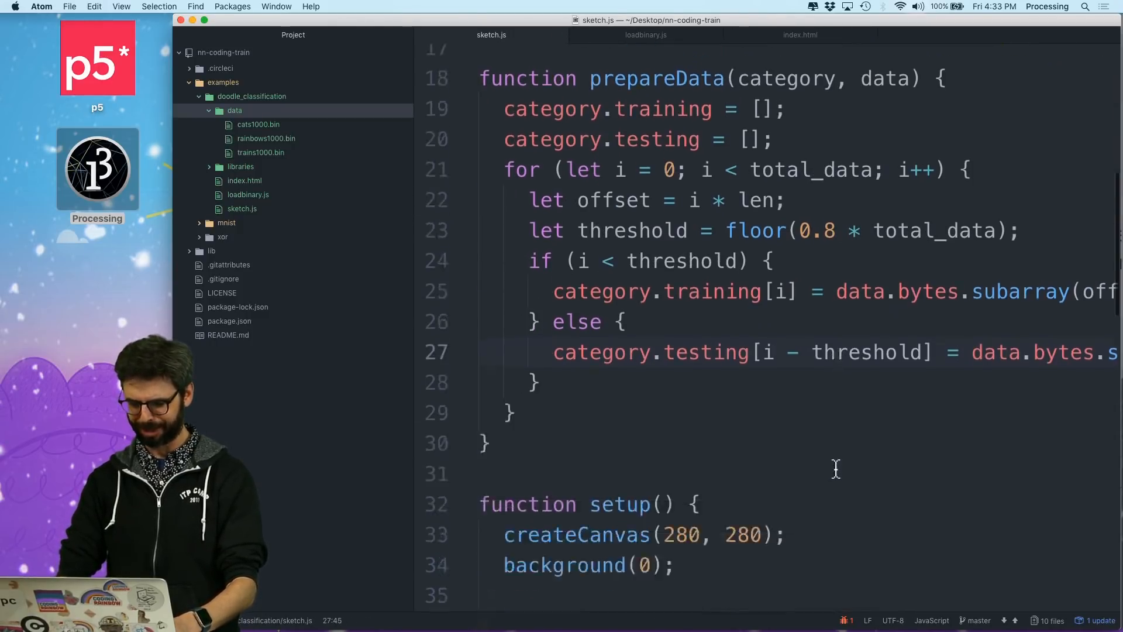
{"action": "scroll", "coordinate": [833, 465], "scroll_direction": "down", "scroll_amount": 5}
{"action": "scroll", "coordinate": [791, 409], "scroll_direction": "down", "scroll_amount": 4}
Call prepareData(cats, cats_data) and prepareData(rainbows, rainbows_data) in setup and save
{"action": "left_click", "coordinate": [709, 272]}
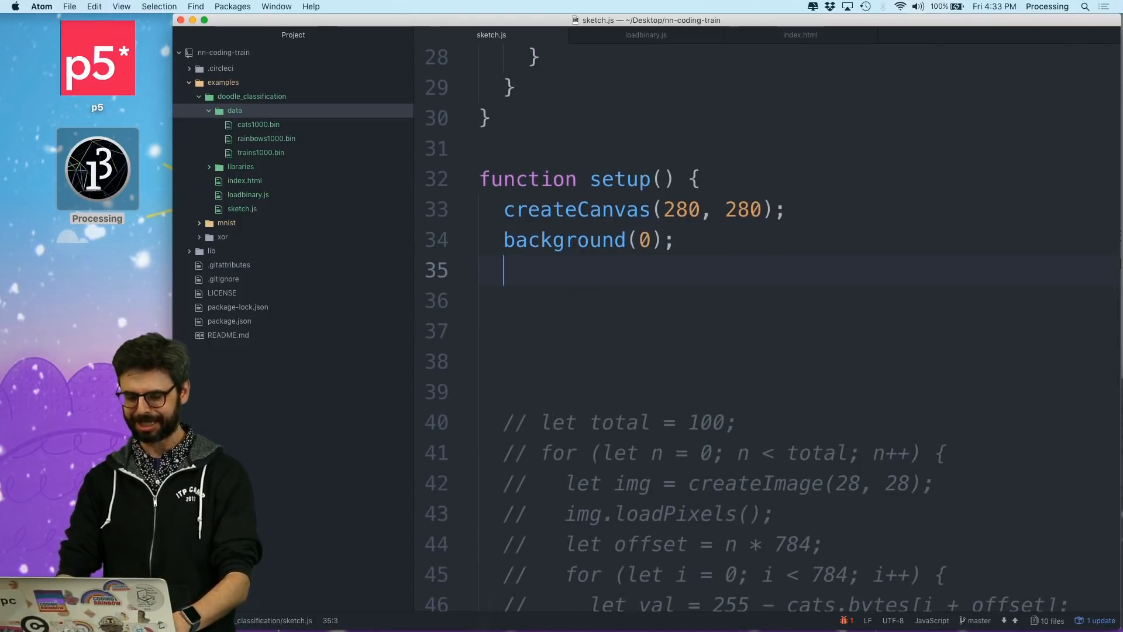
{"action": "scroll", "coordinate": [709, 272], "scroll_direction": "up", "scroll_amount": 5}
{"action": "type", "text": "rr"}
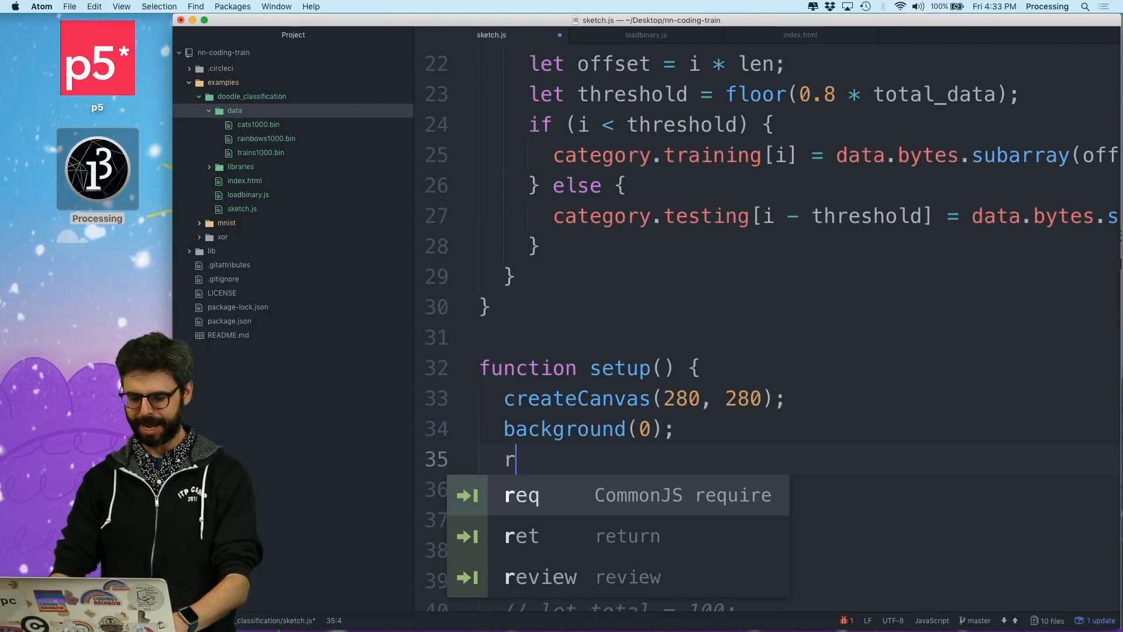
{"action": "type", "text": "pre"}
{"action": "key", "text": "BackSpace"}
{"action": "type", "text": "pre"}
{"action": "type", "text": "parpar"}
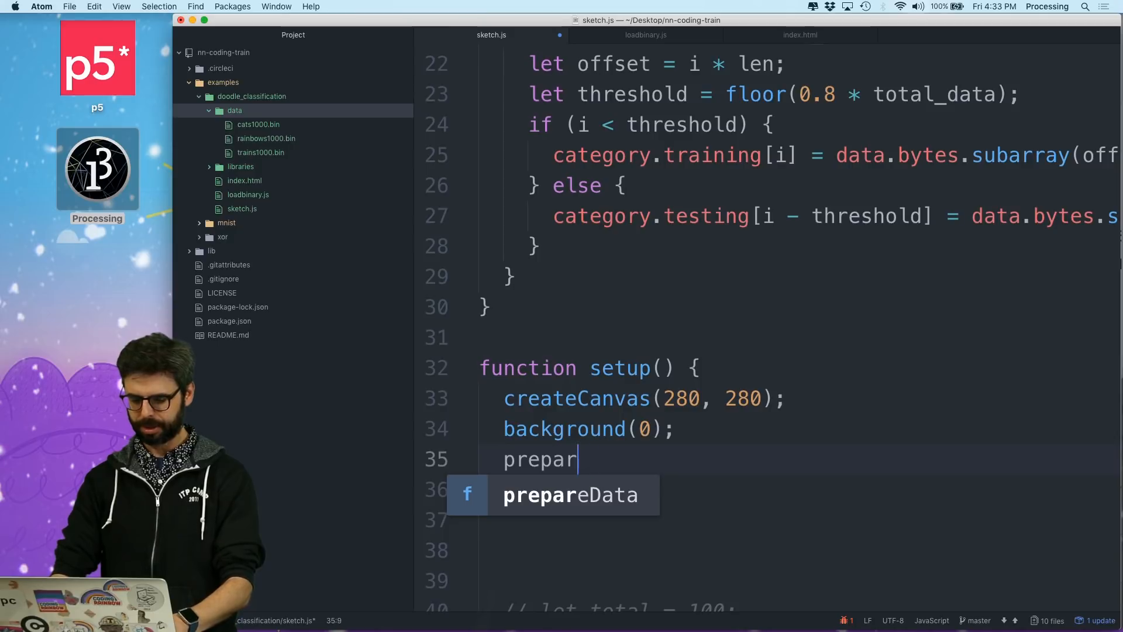
{"action": "type", "text": "ta(c"}
{"action": "type", "text": "ats,"}
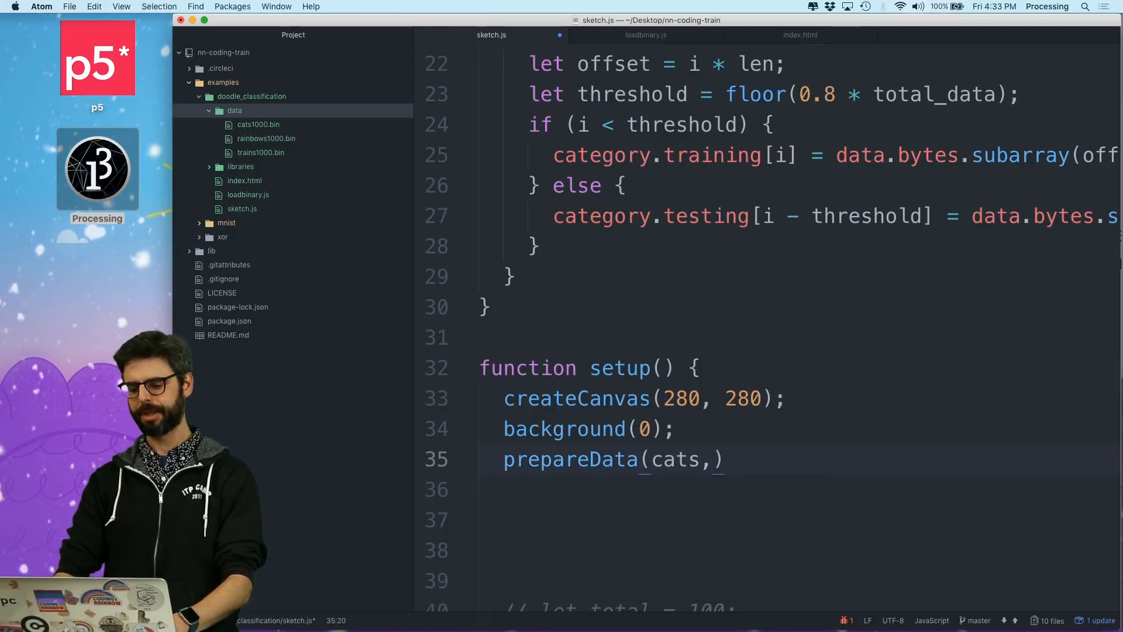
{"action": "type", "text": "cats_data"}
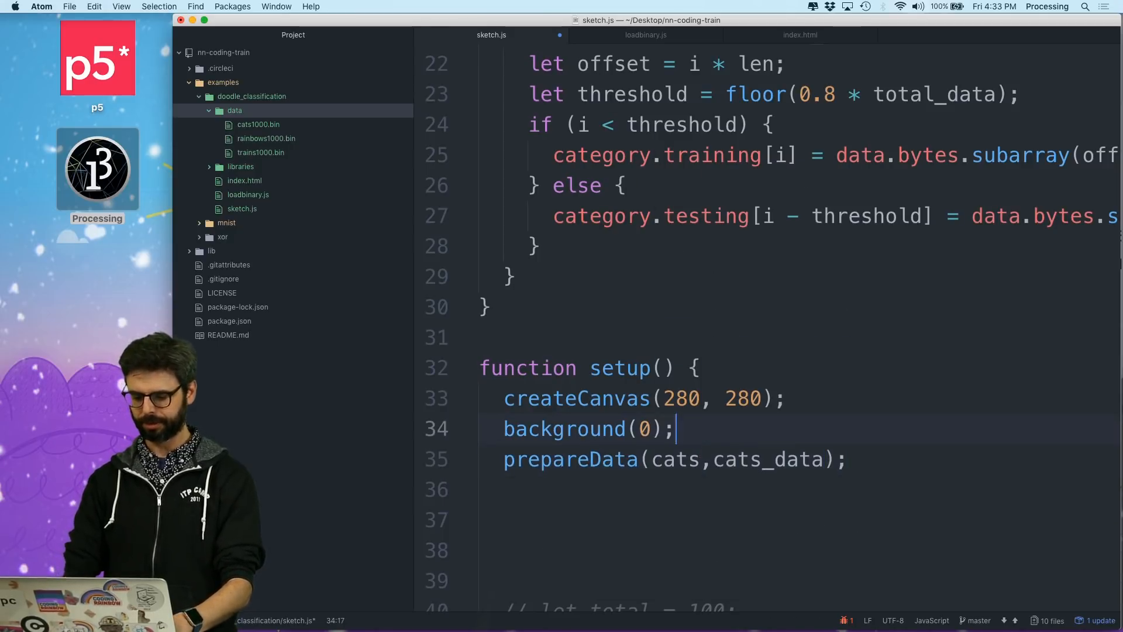
{"action": "key", "text": "Down"}
{"action": "key", "text": "Down"}
{"action": "scroll", "coordinate": [644, 331], "scroll_direction": "down", "scroll_amount": 3}
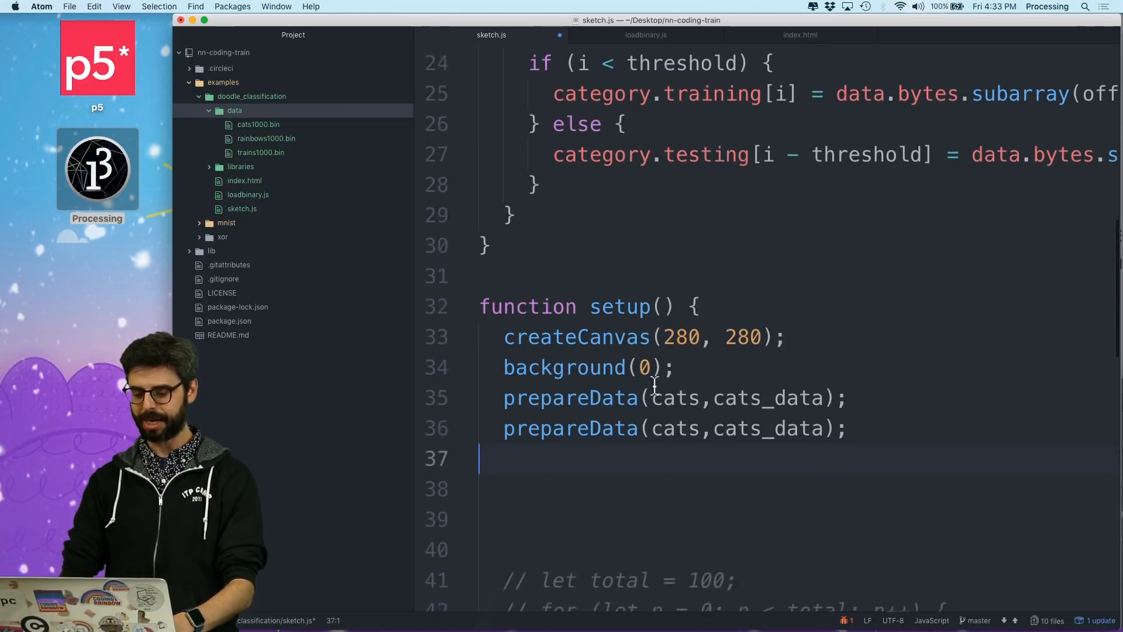
{"action": "double_click", "coordinate": [665, 376]}
{"action": "type", "text": "rainbows"}
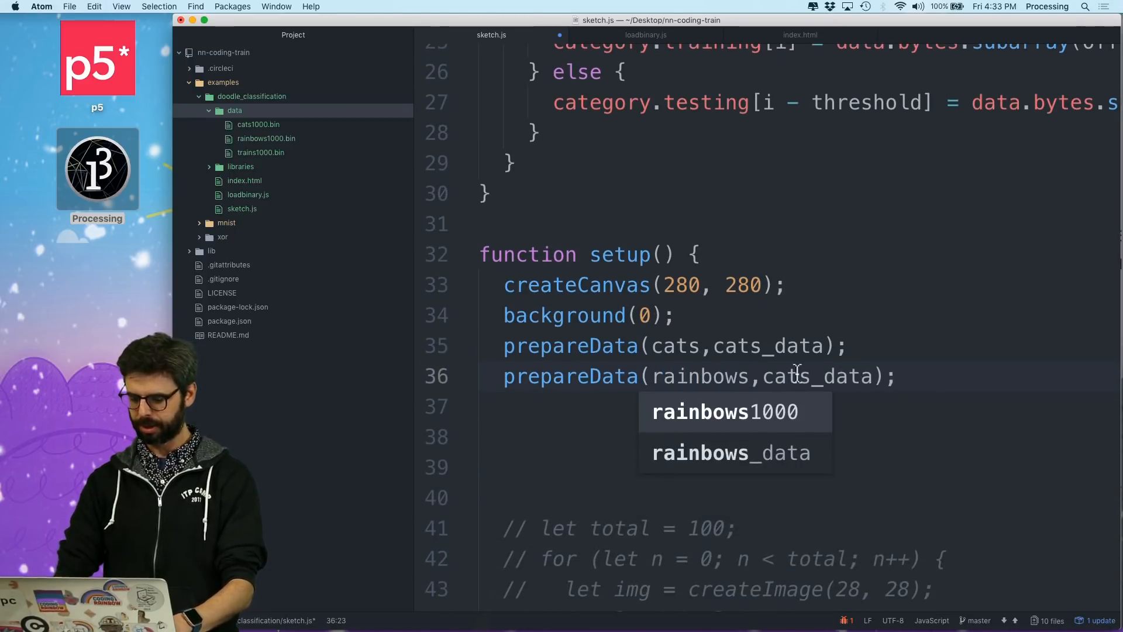
{"action": "left_click", "coordinate": [807, 376]}
{"action": "key", "text": "BackSpace"}
{"action": "key", "text": "BackSpace"}
{"action": "type", "text": "rai"}
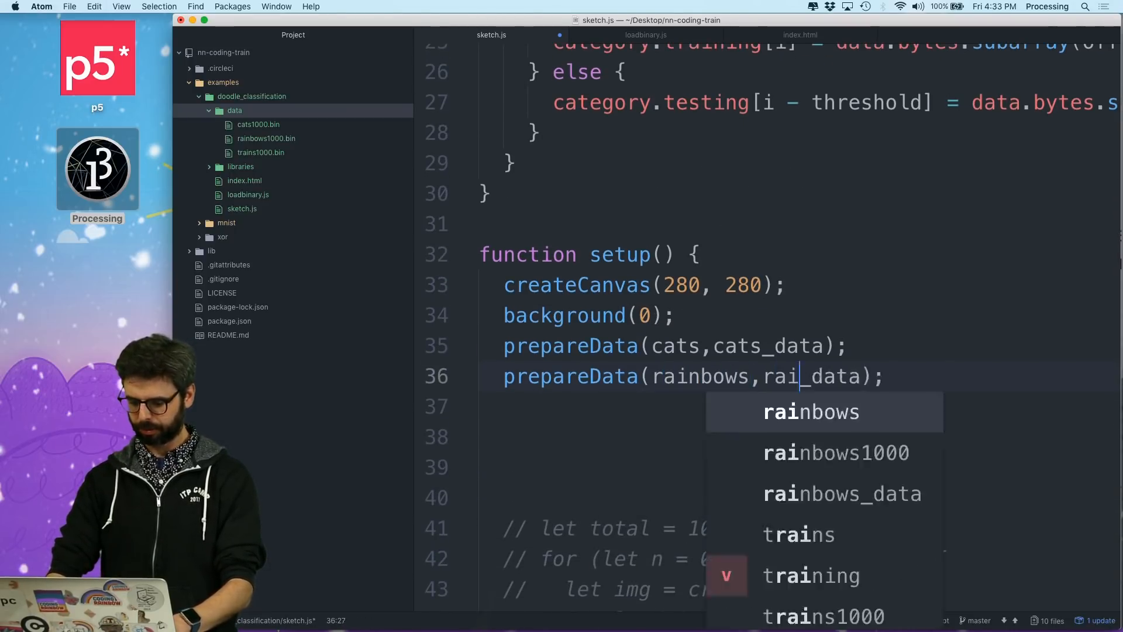
{"action": "type", "text": "bow"}
{"action": "key", "text": "BackSpace"}
{"action": "key", "text": "BackSpace"}
{"action": "key", "text": "BackSpace"}
{"action": "type", "text": "nbows"}
{"action": "key", "text": "super+s"}
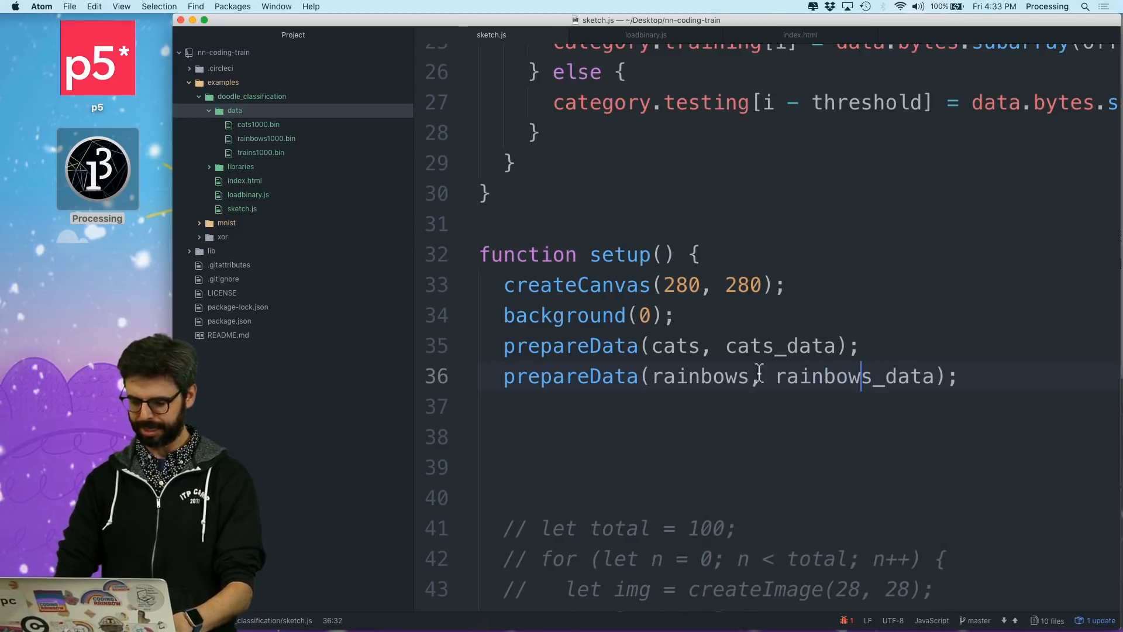
Duplicate the rainbows call and edit it into prepareData(trains, trains_data)
{"action": "key", "text": "super+l"}
{"action": "key", "text": "super+c"}
{"action": "key", "text": "super+v"}
{"action": "key", "text": "super+v"}
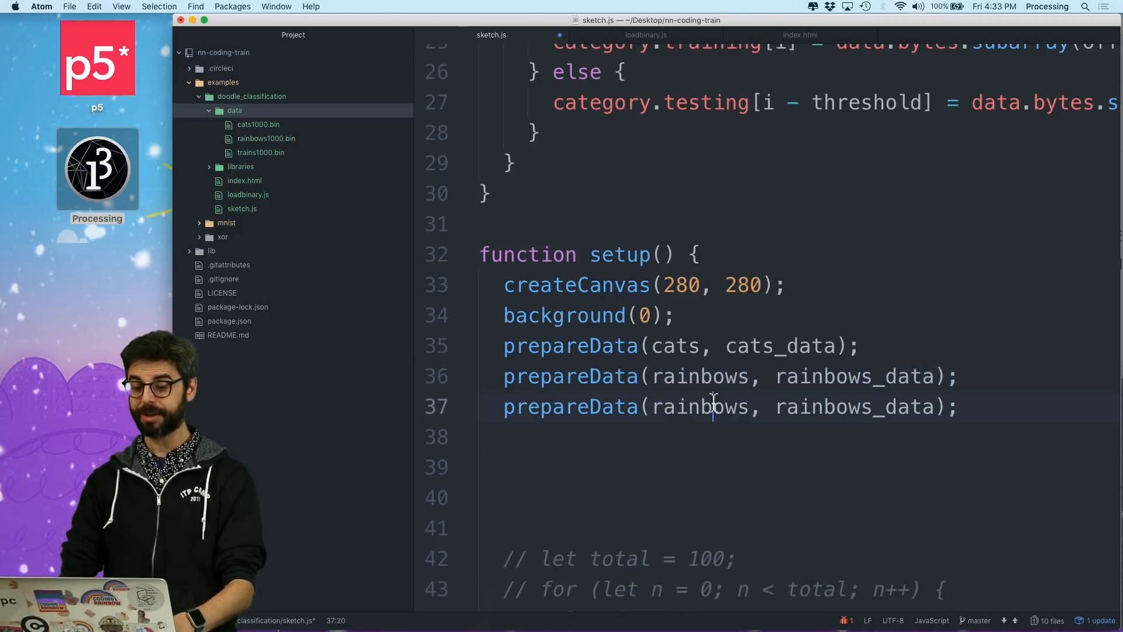
{"action": "type", "text": "trains"}
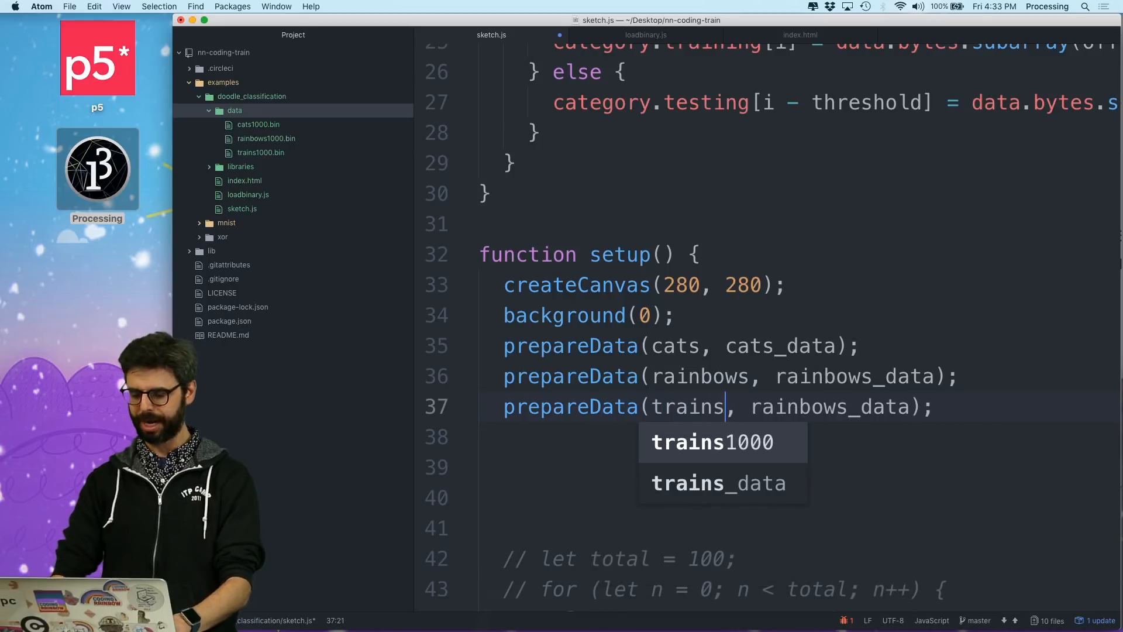
{"action": "double_click", "coordinate": [772, 407]}
{"action": "type", "text": "trains_"}
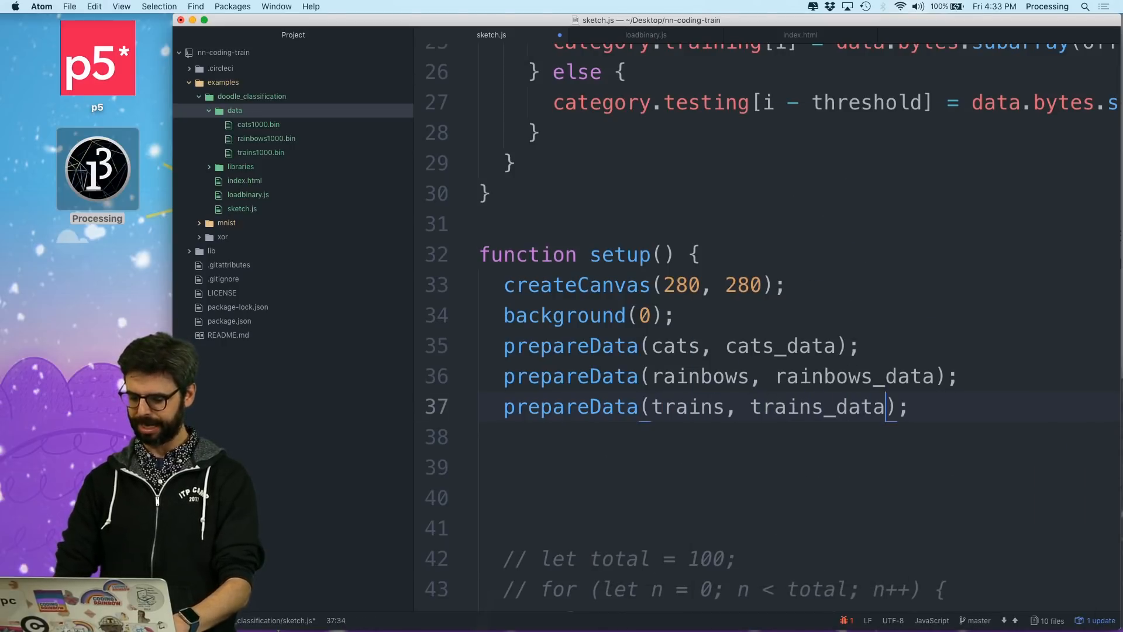
In Chrome's cleared console, evaluate cats, rainbows and trains
{"action": "key", "text": "super+Tab"}
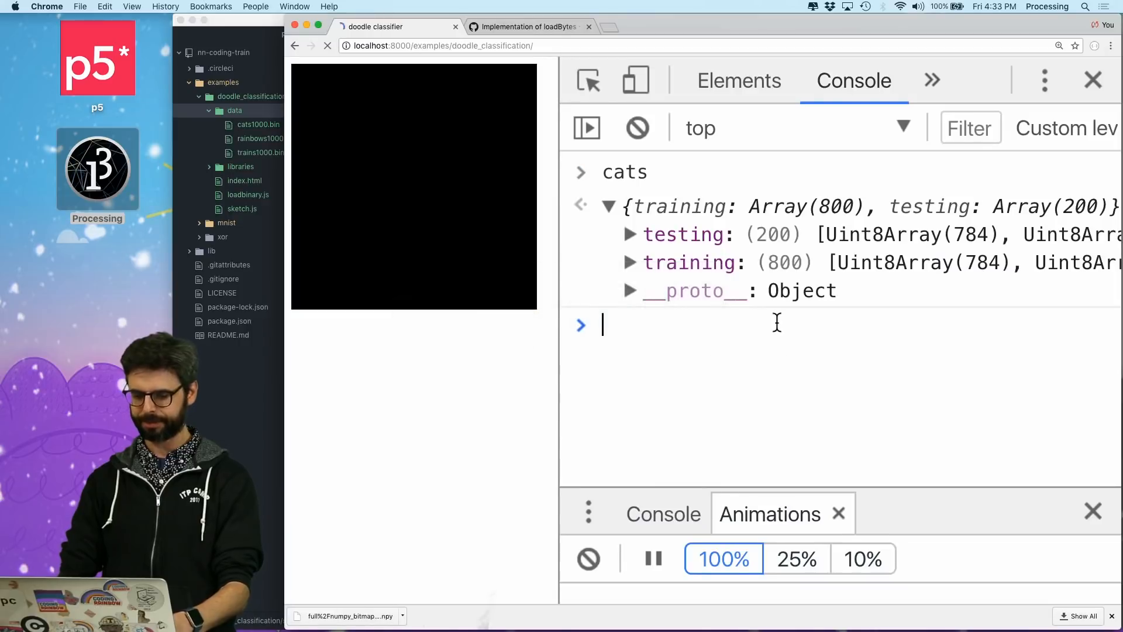
{"action": "key", "text": "super+k"}
{"action": "type", "text": "cats"}
{"action": "key", "text": "Return"}
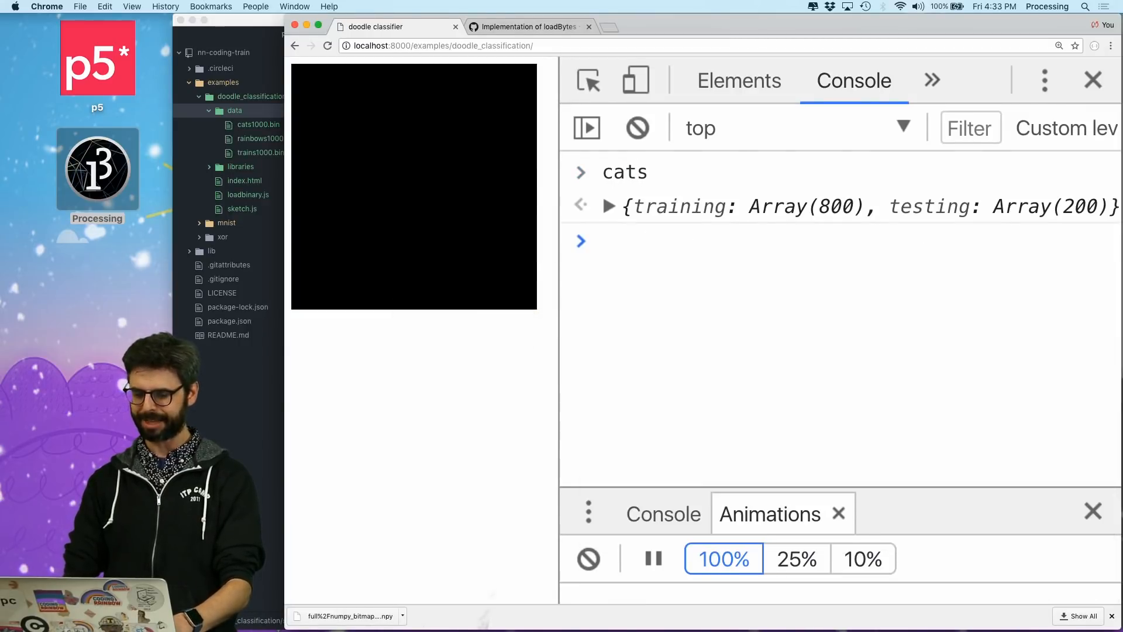
{"action": "type", "text": "rainbows"}
{"action": "key", "text": "Return"}
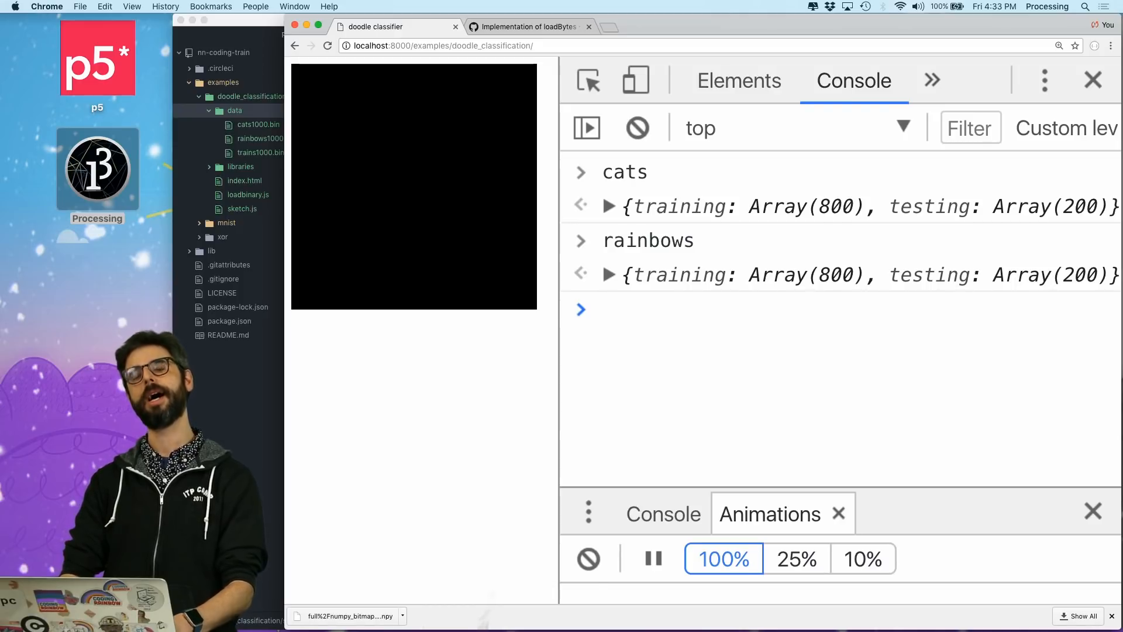
{"action": "type", "text": "trains"}
{"action": "key", "text": "Return"}
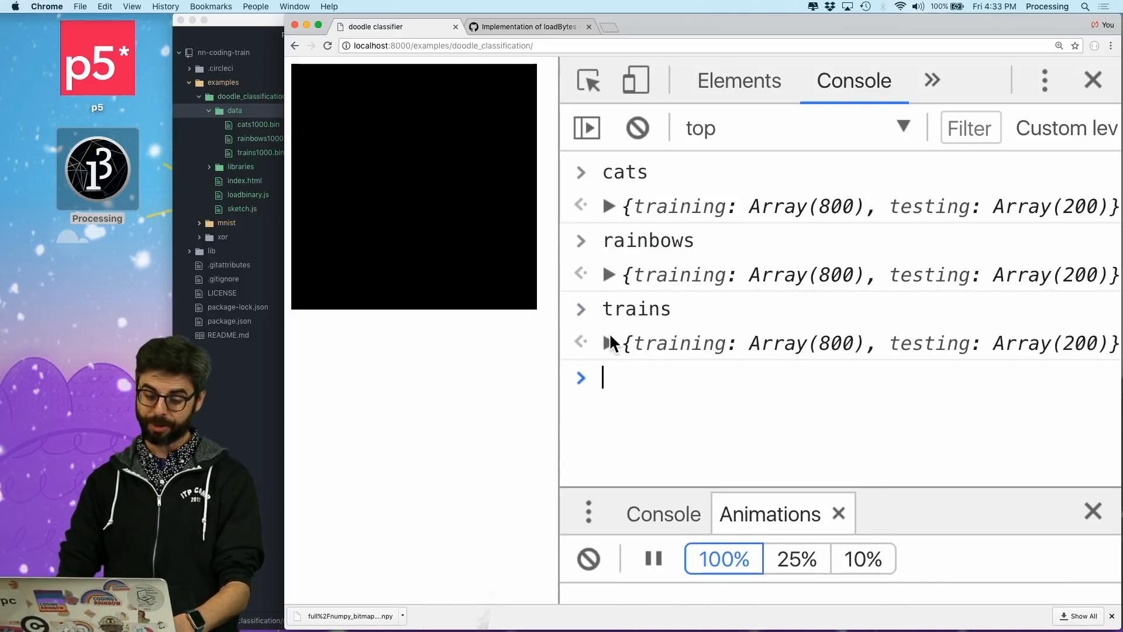
Expand each result to confirm 800 training and 200 testing arrays per category
{"action": "left_click", "coordinate": [609, 343]}
{"action": "left_click", "coordinate": [630, 371]}
{"action": "left_click", "coordinate": [609, 275]}
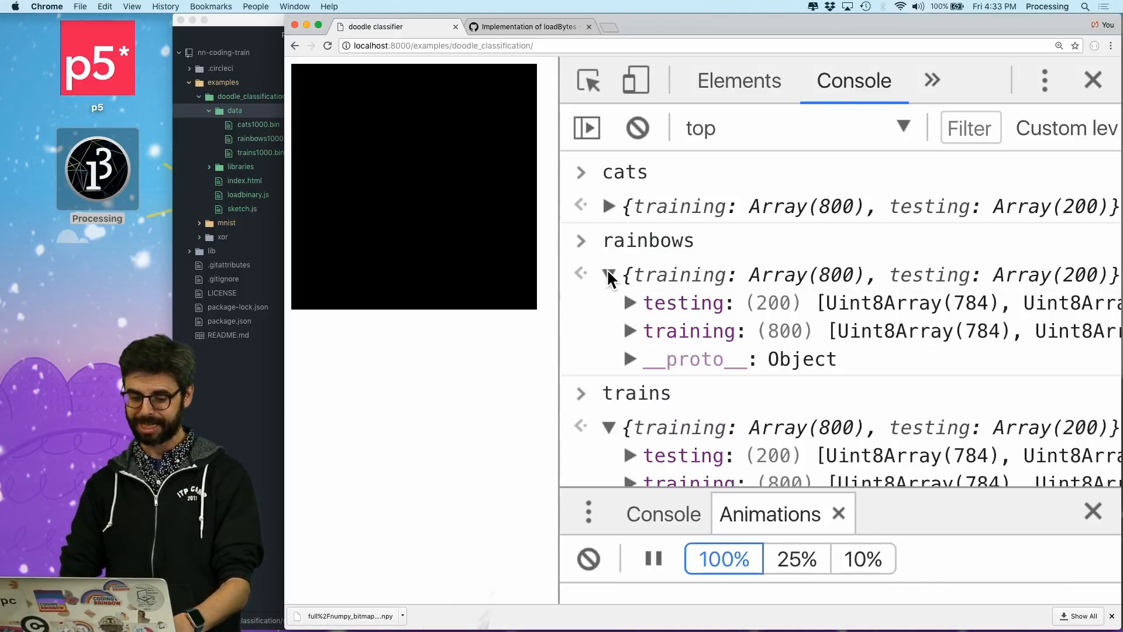
{"action": "left_click", "coordinate": [606, 206]}
{"action": "key", "text": "super+Tab"}
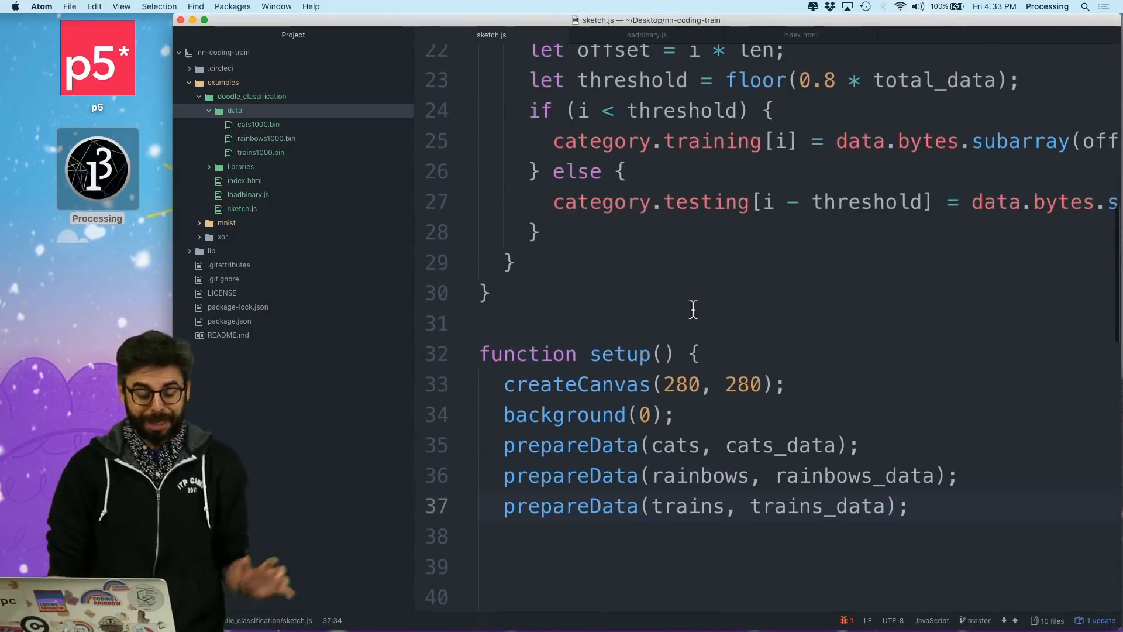
{"action": "scroll", "coordinate": [693, 309], "scroll_direction": "up", "scroll_amount": 5}
{"action": "scroll", "coordinate": [692, 309], "scroll_direction": "up", "scroll_amount": 5}
{"action": "scroll", "coordinate": [692, 309], "scroll_direction": "up", "scroll_amount": 3}
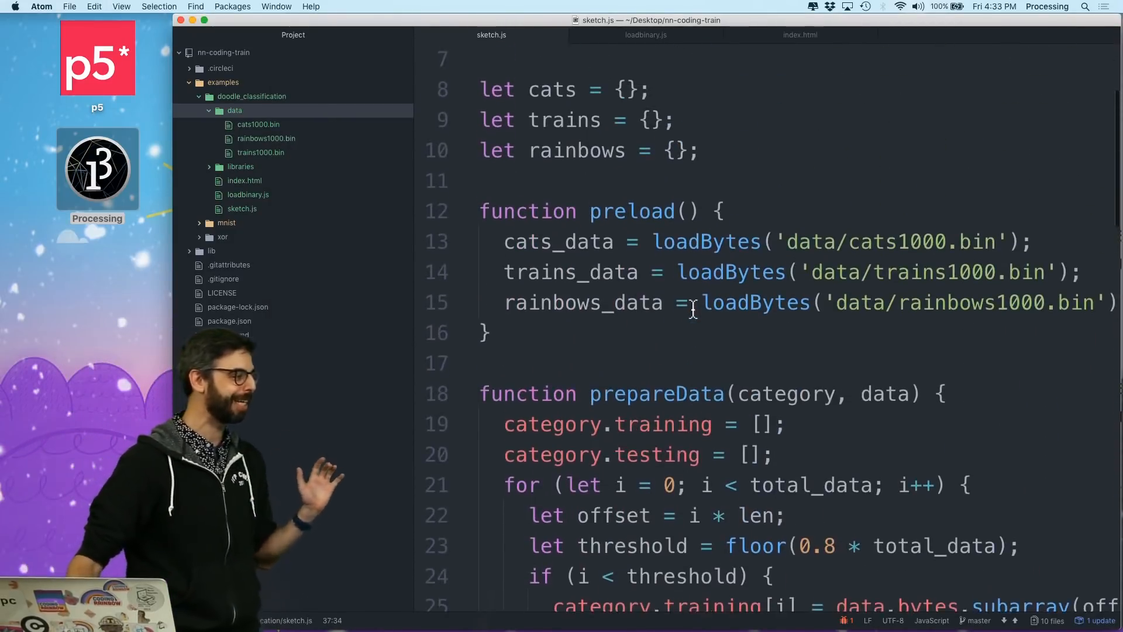
{"action": "scroll", "coordinate": [692, 308], "scroll_direction": "up", "scroll_amount": 4}
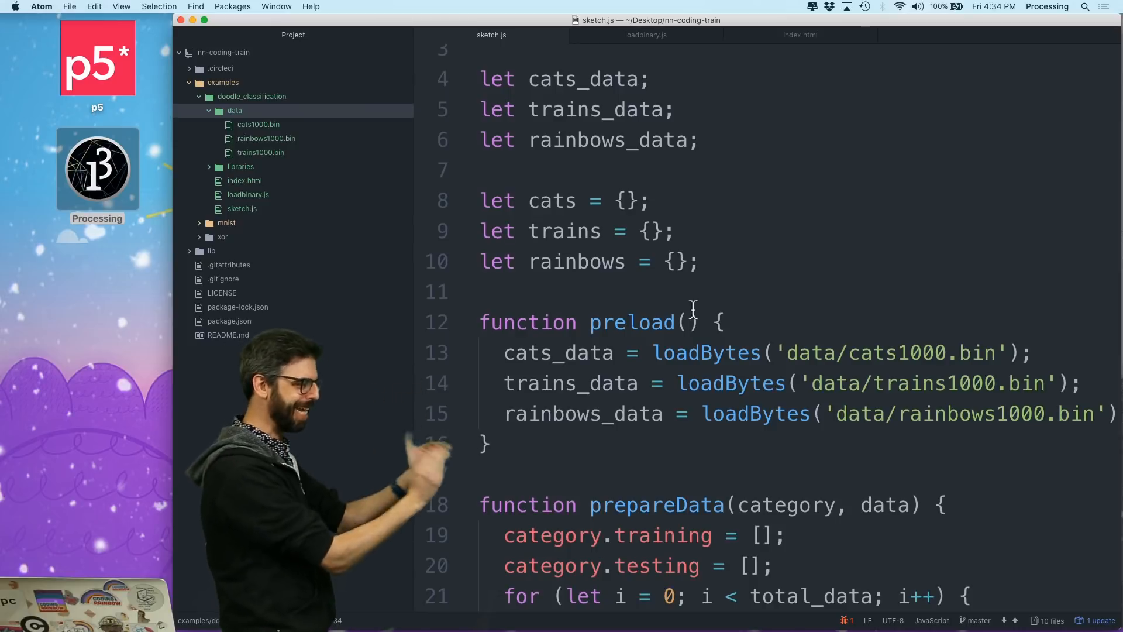
{"action": "scroll", "coordinate": [694, 308], "scroll_direction": "down", "scroll_amount": 2}
{"action": "scroll", "coordinate": [693, 307], "scroll_direction": "down", "scroll_amount": 1}
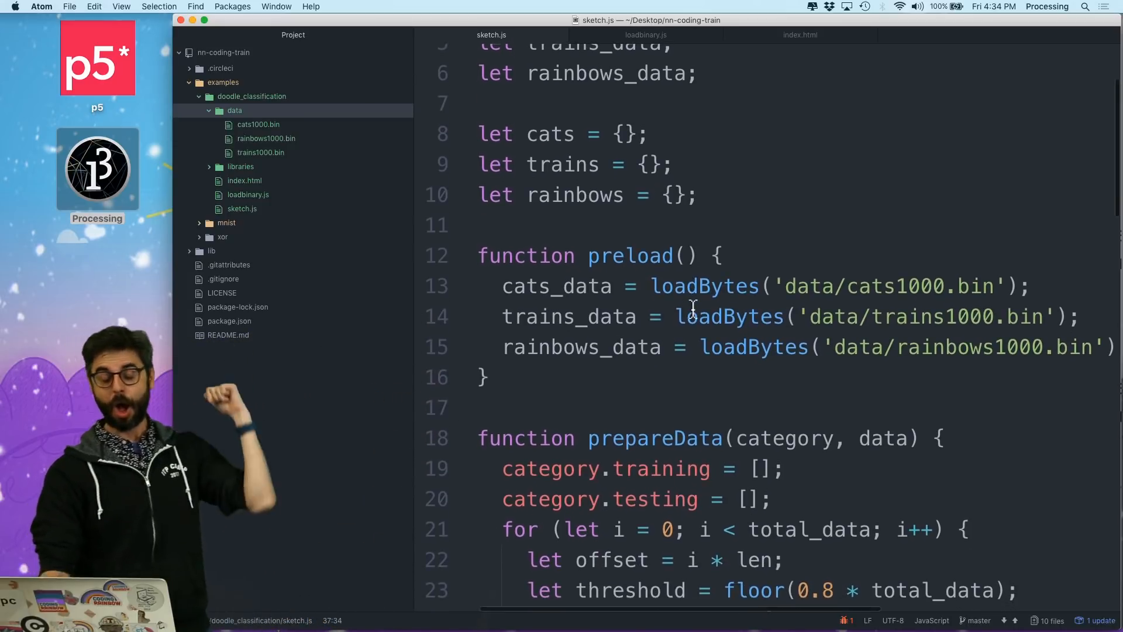
{"action": "scroll", "coordinate": [807, 294], "scroll_direction": "down", "scroll_amount": 3}
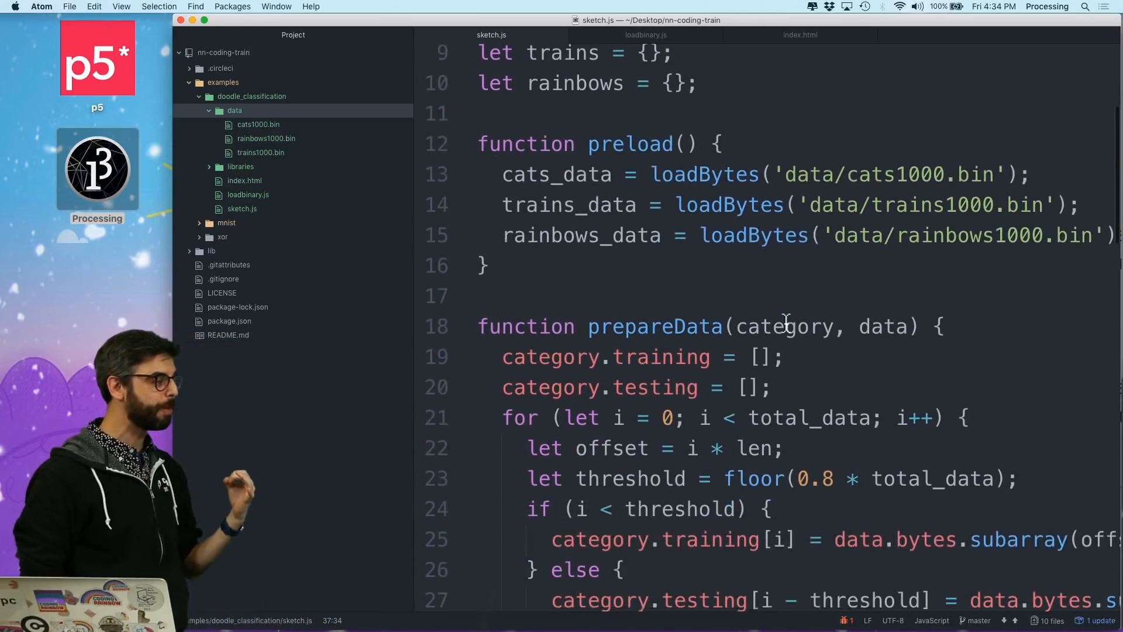
{"action": "scroll", "coordinate": [790, 307], "scroll_direction": "down", "scroll_amount": 4}
{"action": "scroll", "coordinate": [786, 320], "scroll_direction": "down", "scroll_amount": 3}
{"action": "scroll", "coordinate": [787, 321], "scroll_direction": "up", "scroll_amount": 5}
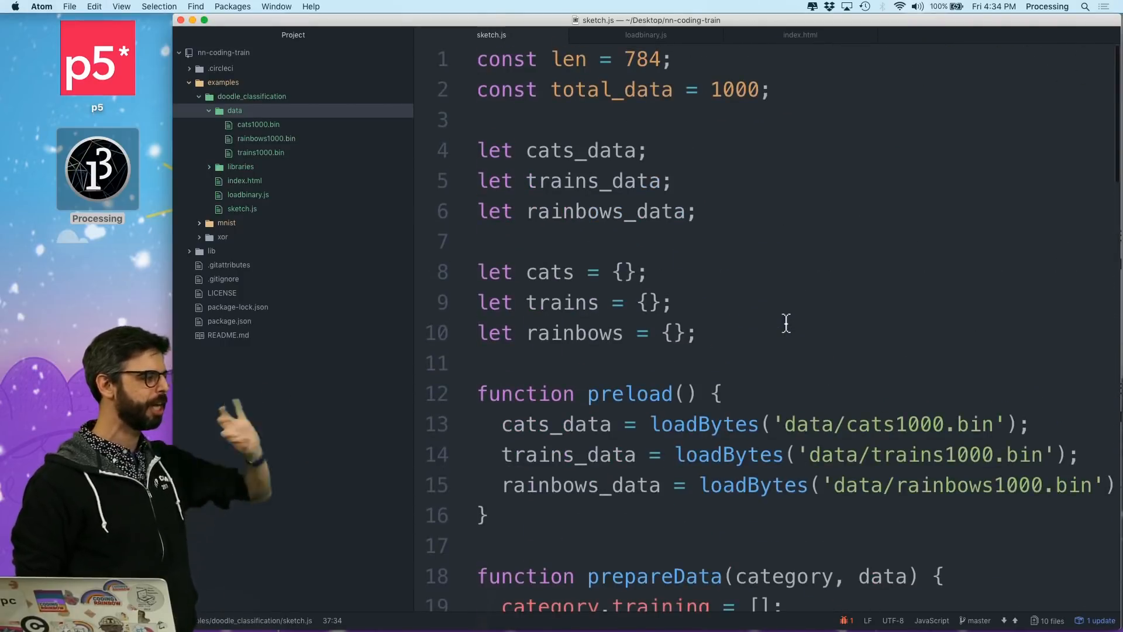